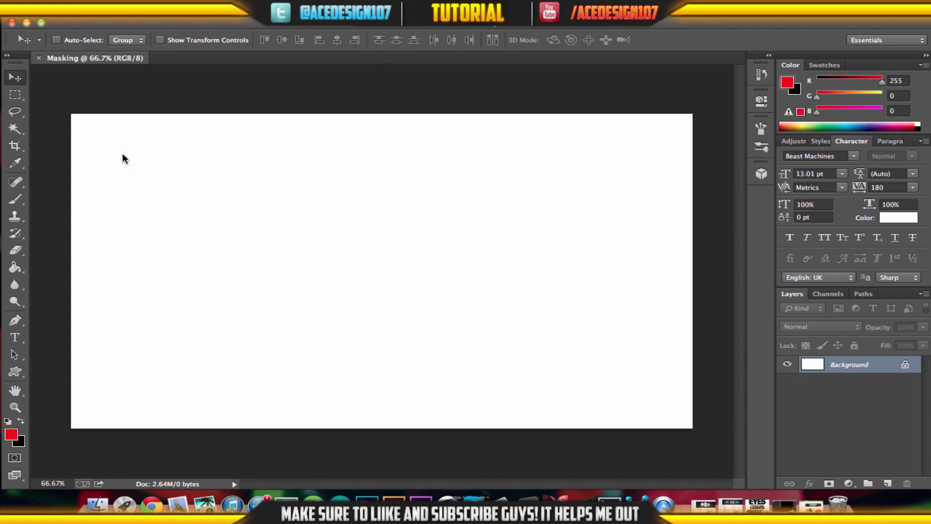
# Open the call-of-duty-ghosts-wallpaper1-790x444.png image from the Call of duty Stock photos folder inside Work done
pyautogui.press('super+o')
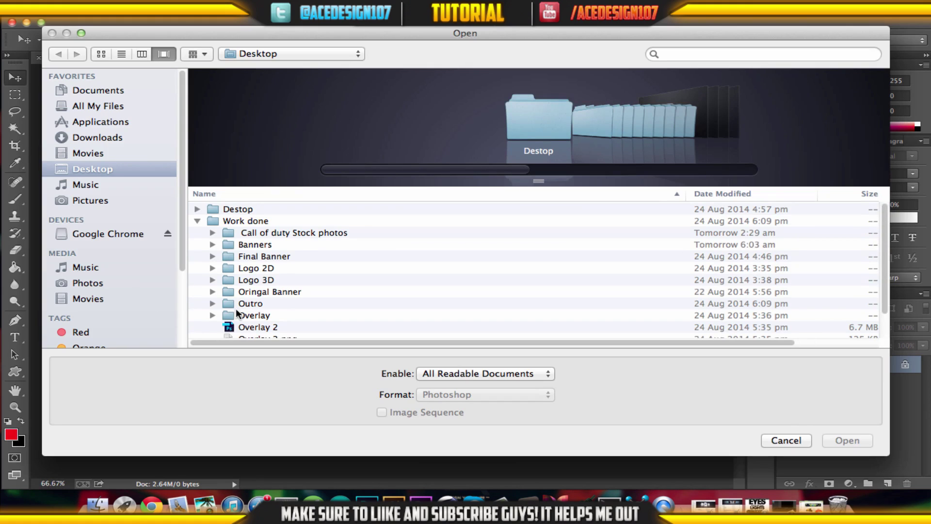
pyautogui.scroll(-2, 236, 310)
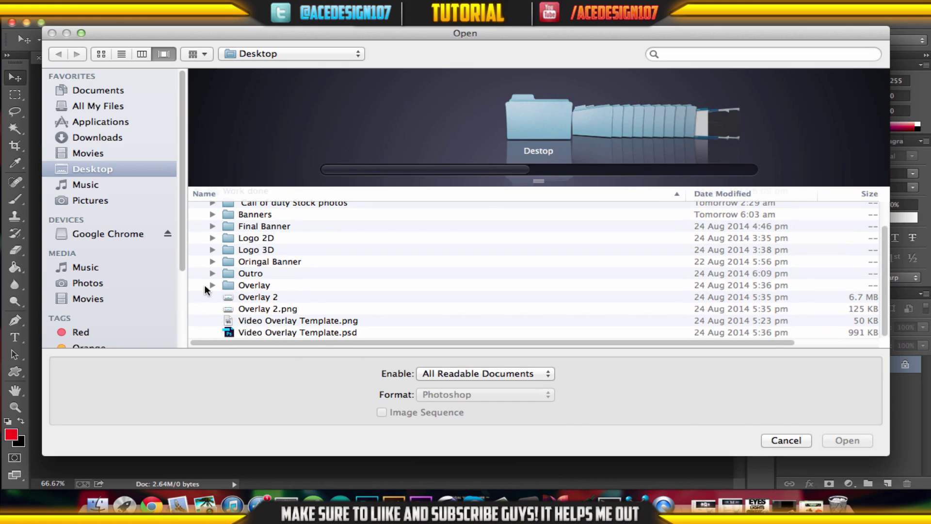
pyautogui.scroll(3, 225, 282)
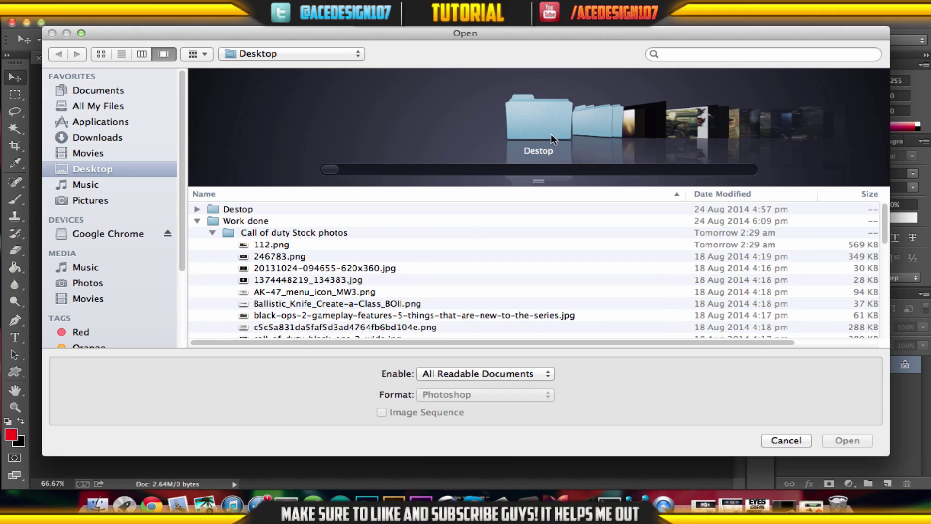
pyautogui.click(700, 123)
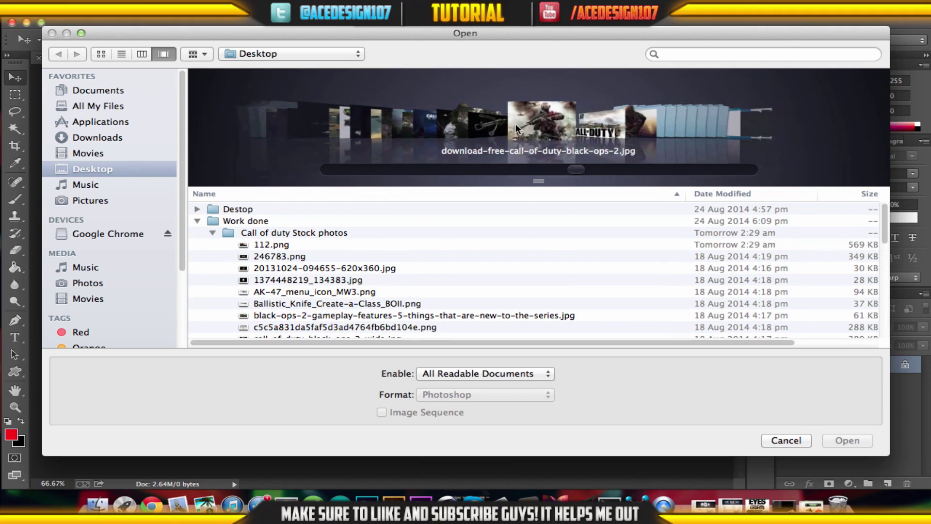
pyautogui.hscroll(5, 573, 120)
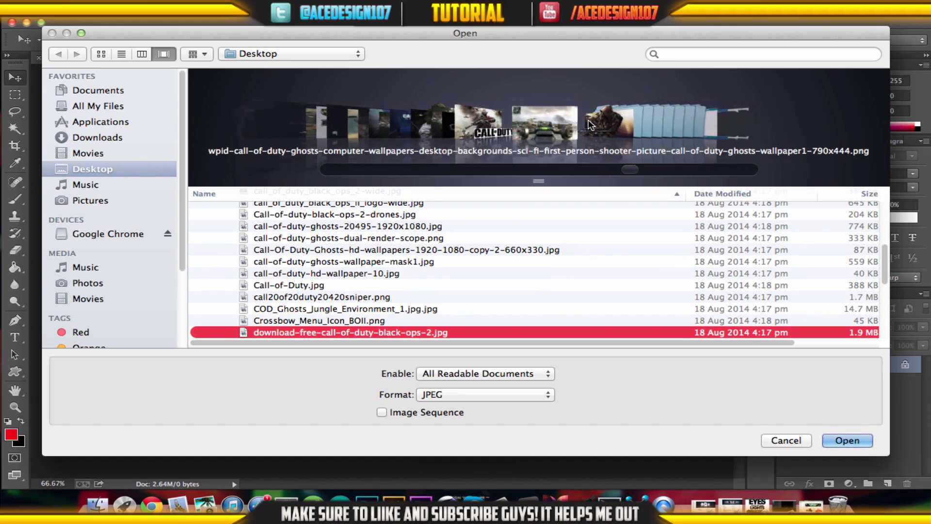
pyautogui.click(848, 440)
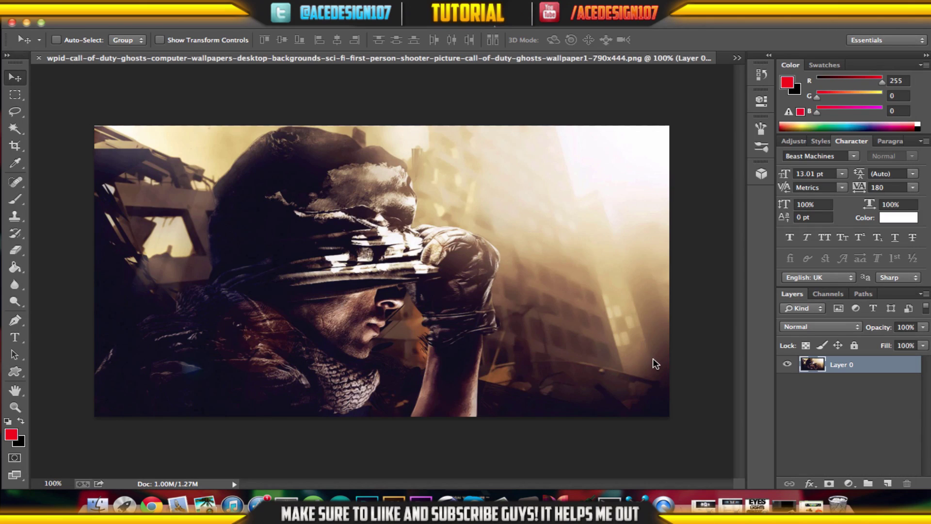
# Browse the previews of the Call of duty Stock photos folder for another image to open
pyautogui.press('super+o')
pyautogui.click(570, 222)
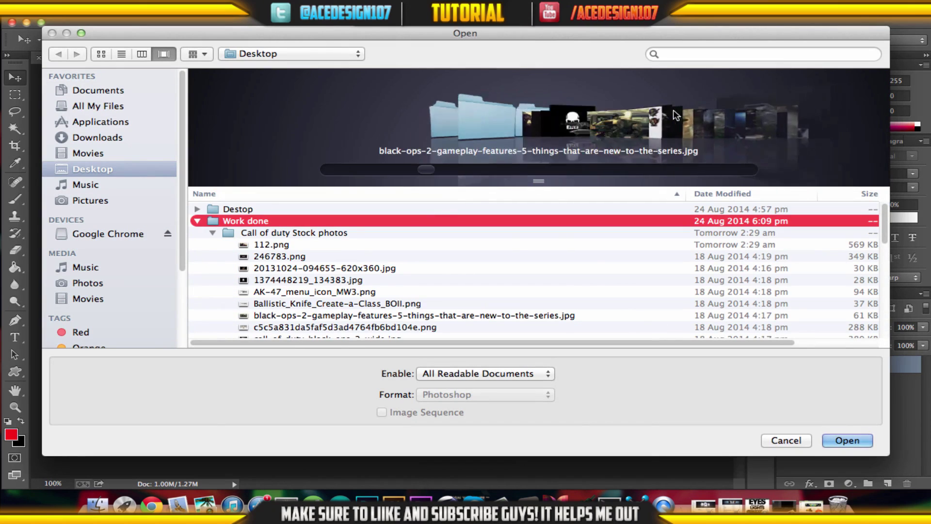
pyautogui.click(685, 137)
pyautogui.click(722, 125)
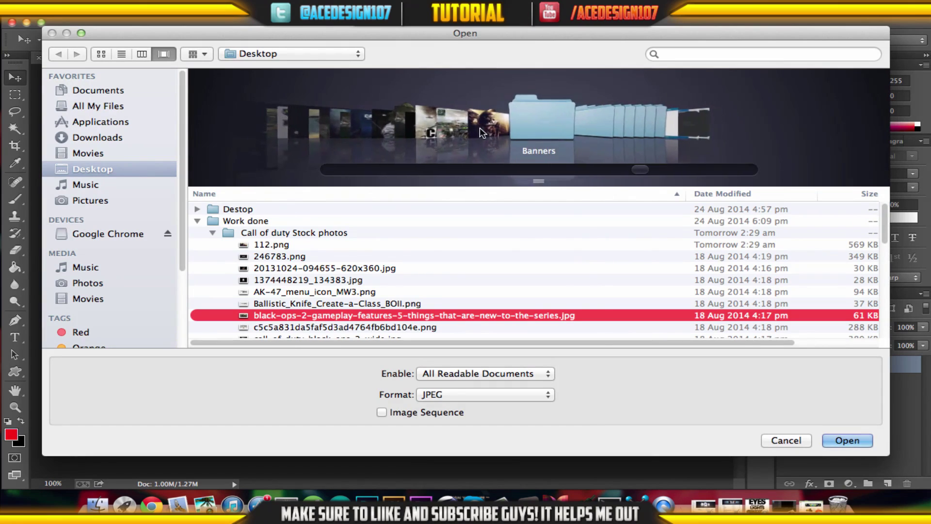
pyautogui.scroll(-5, 479, 127)
pyautogui.scroll(10, 433, 129)
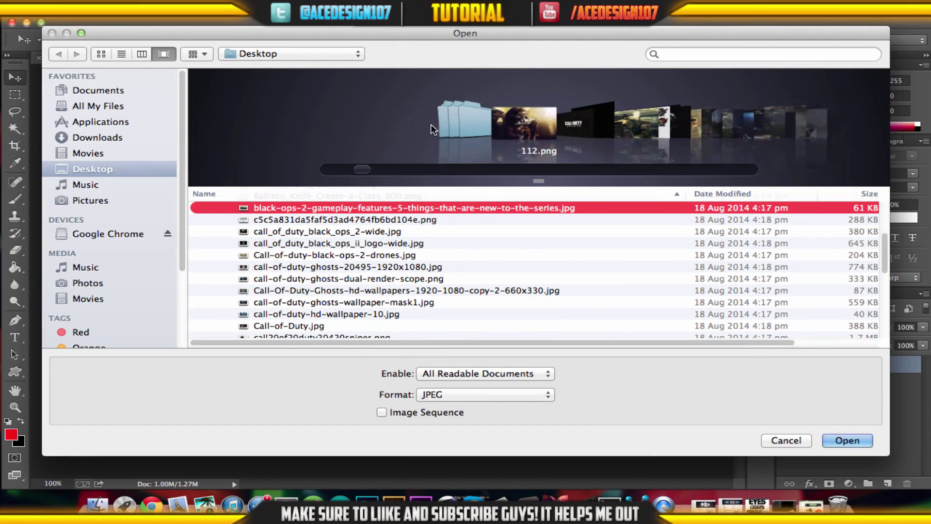
pyautogui.scroll(8, 433, 128)
pyautogui.scroll(2, 505, 130)
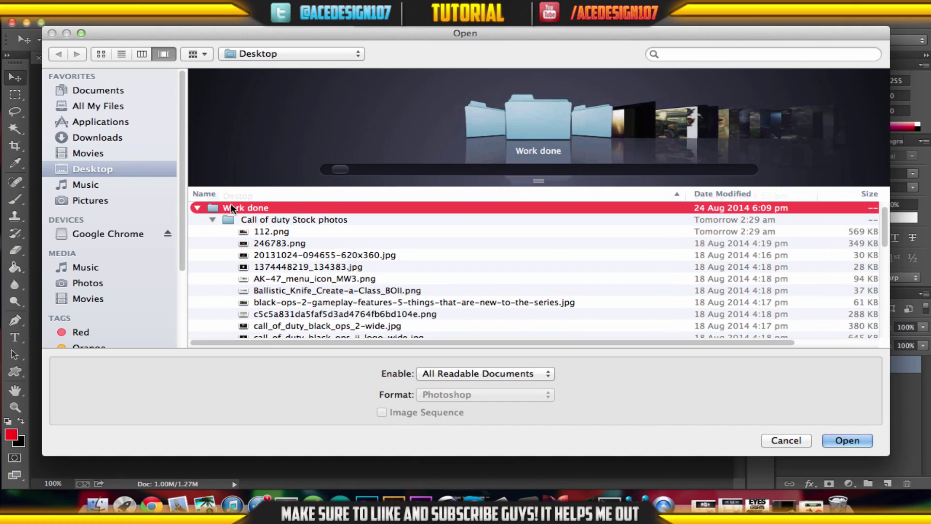
# Collapse the Work done folder and expand the Destop folder to locate the numbered Background Texture images
pyautogui.click(196, 208)
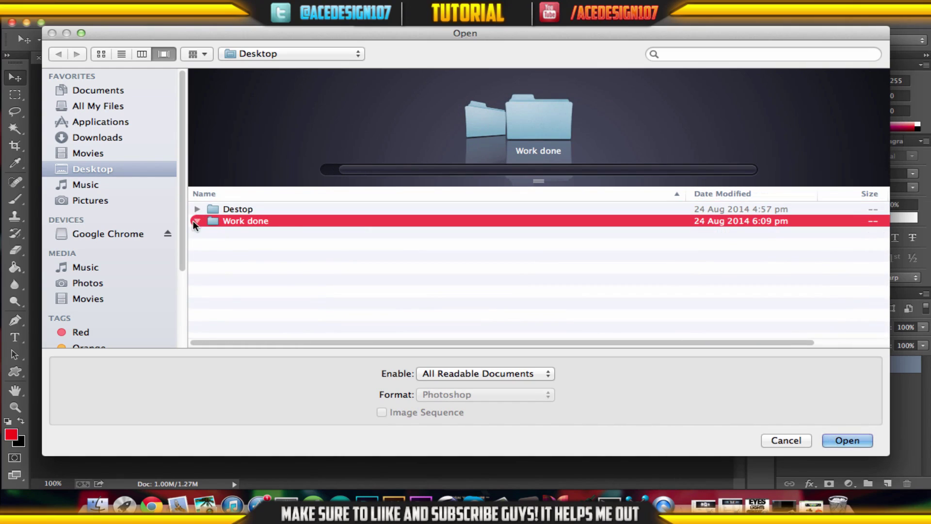
pyautogui.click(193, 220)
pyautogui.click(194, 220)
pyautogui.click(196, 208)
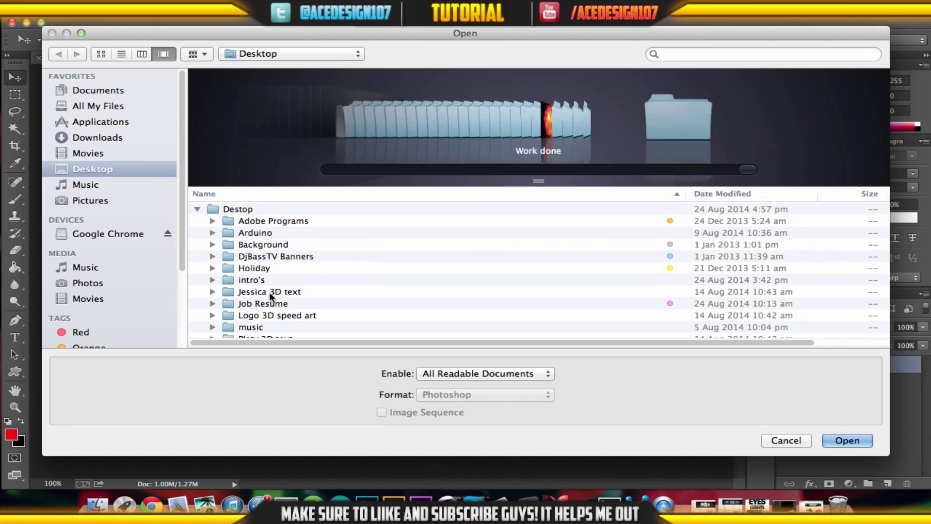
pyautogui.scroll(-20, 266, 301)
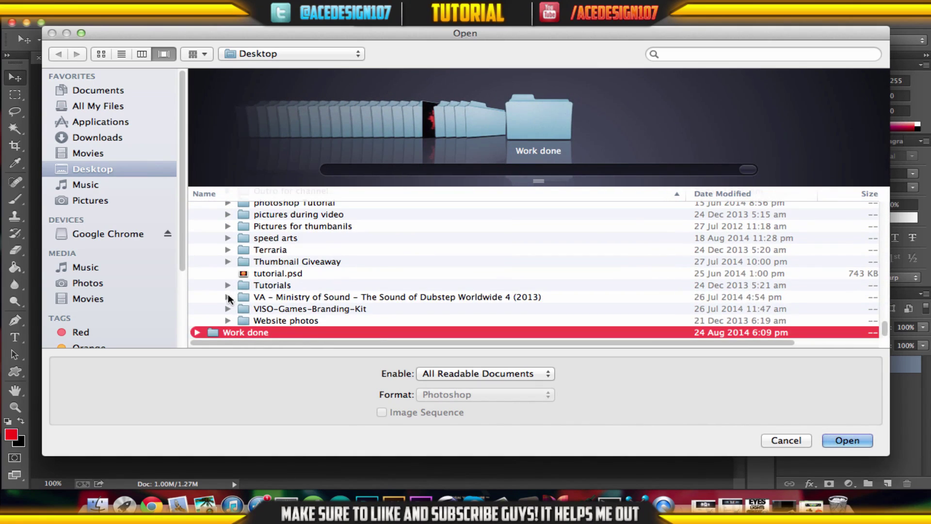
pyautogui.scroll(15, 230, 296)
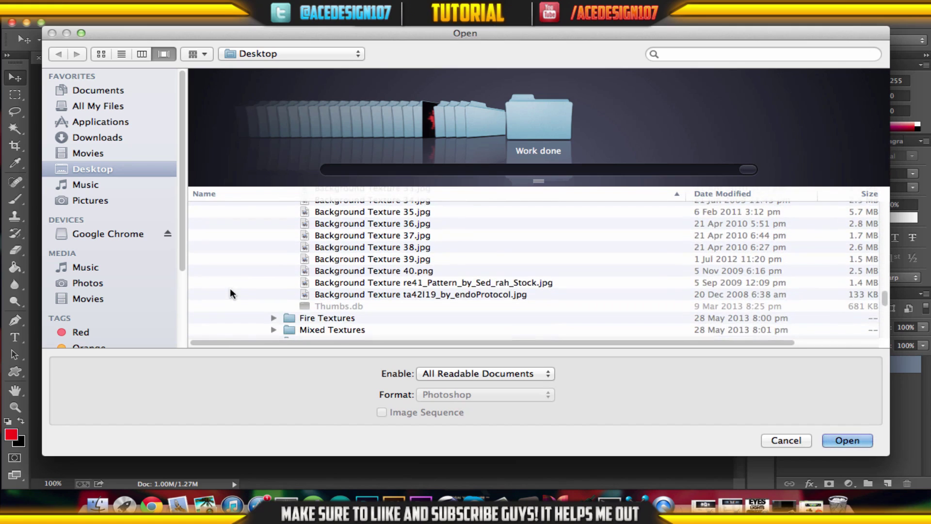
pyautogui.scroll(5, 409, 268)
# Preview the background textures and open Background Texture 11.jpg together with Background Texture 12.png
pyautogui.click(409, 265)
pyautogui.scroll(6, 409, 268)
pyautogui.click(409, 266)
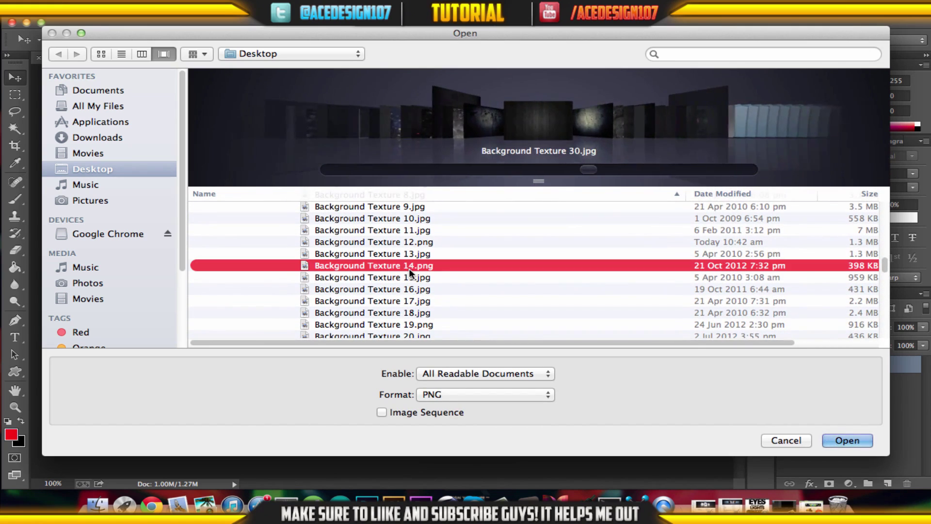
pyautogui.click(468, 130)
pyautogui.click(487, 130)
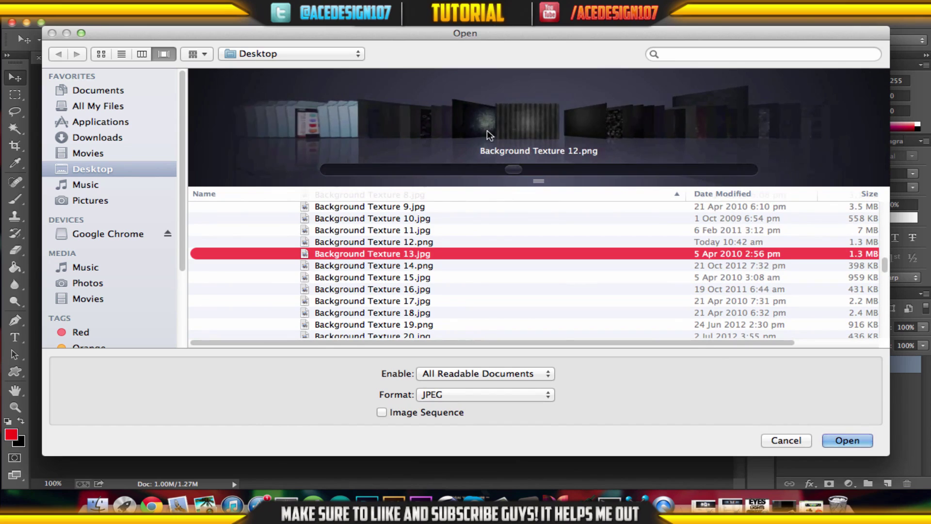
pyautogui.hscroll(-3, 487, 130)
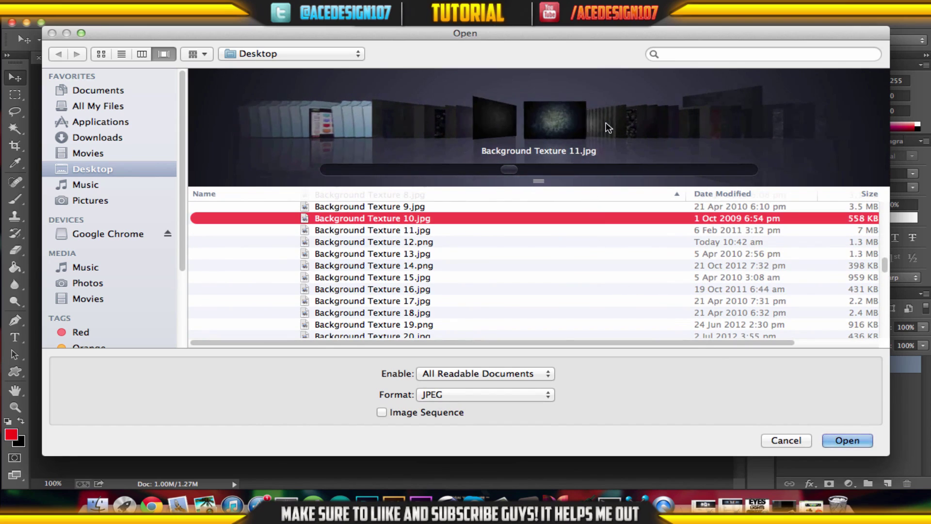
pyautogui.hscroll(2, 608, 127)
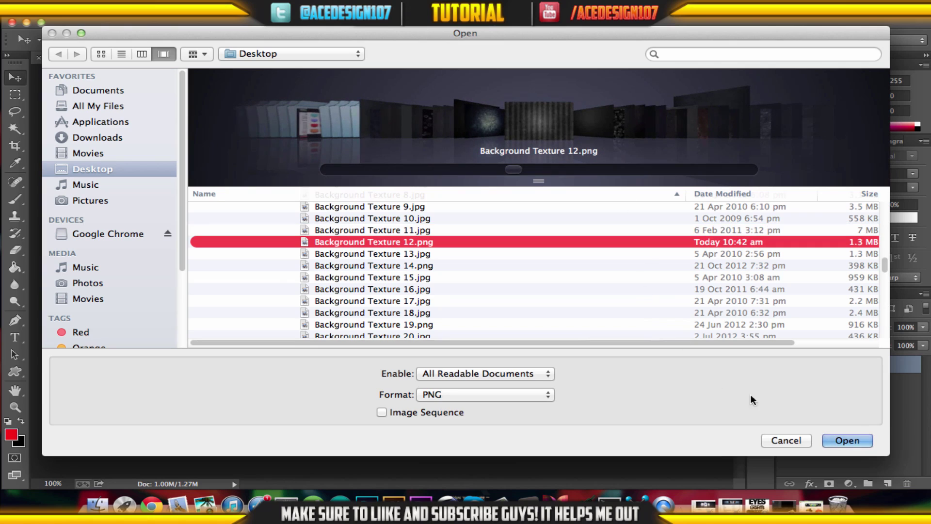
pyautogui.keyDown('shift'); pyautogui.click(433, 229); pyautogui.keyUp('shift')
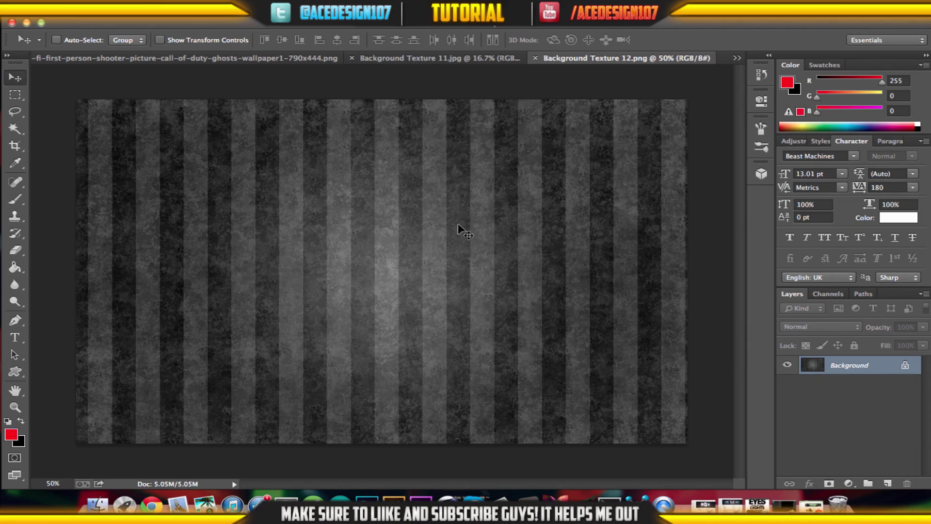
# Try to move the soldier wallpaper's layer out of its document, and close that wallpaper file without saving
pyautogui.click(283, 61)
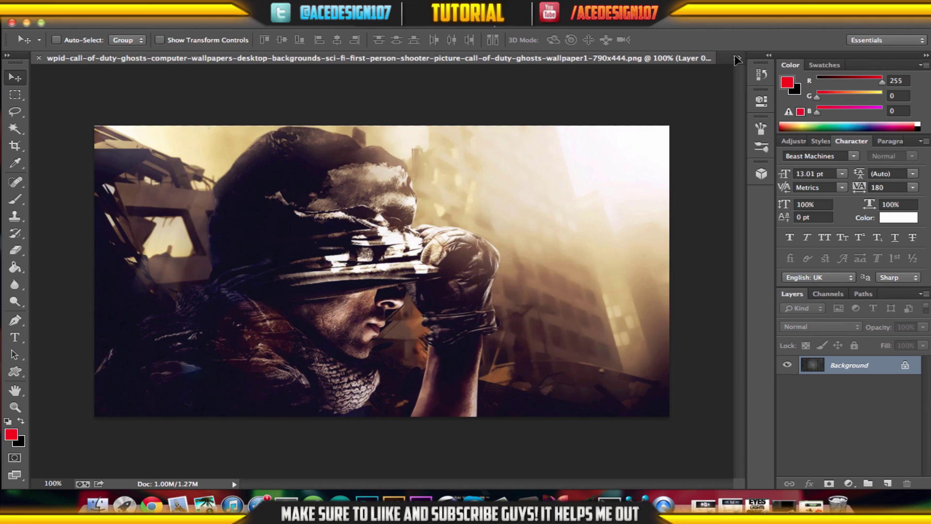
pyautogui.moveTo(398, 254); pyautogui.dragTo(563, 177)
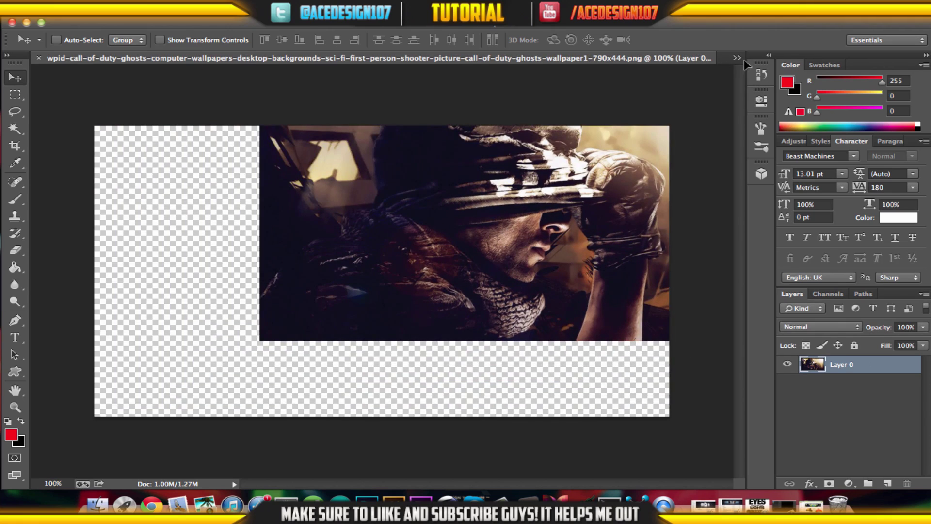
pyautogui.moveTo(463, 167); pyautogui.dragTo(421, 156)
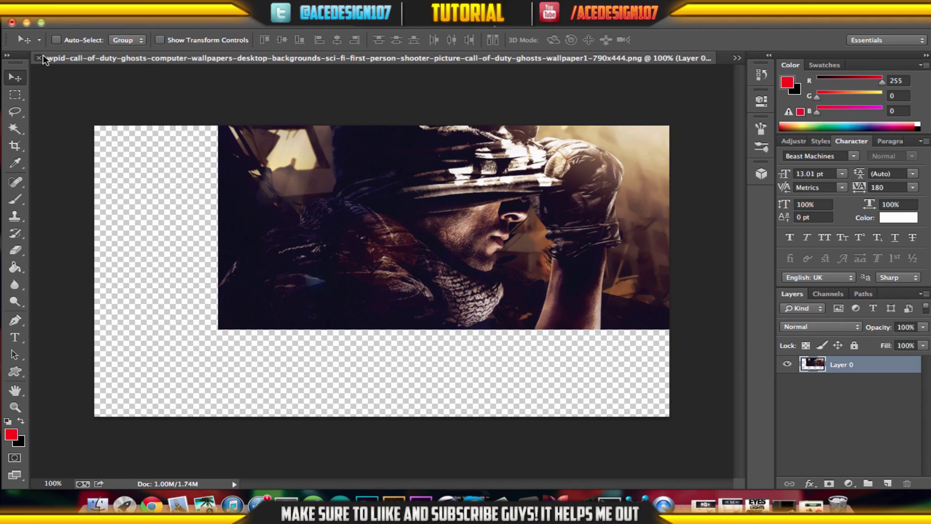
pyautogui.press('super+w')
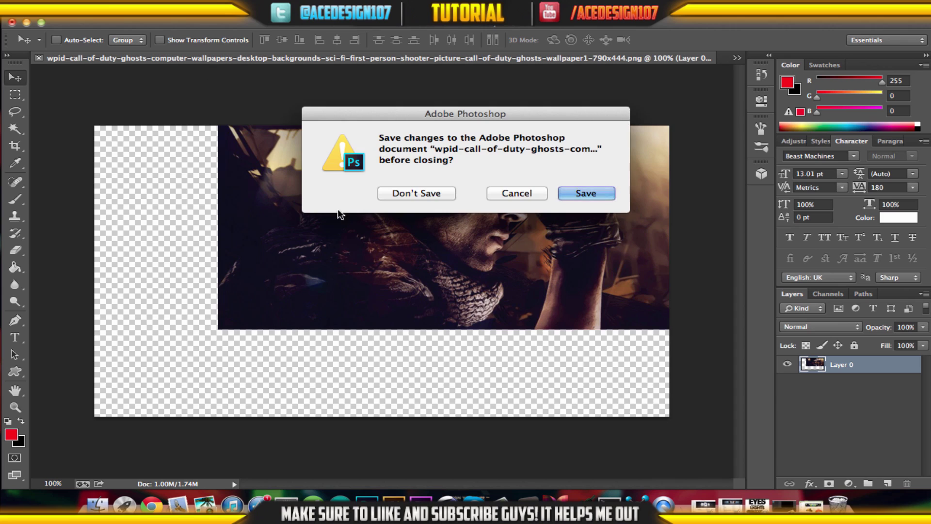
pyautogui.click(403, 191)
# Open 112.png from the Call of duty Stock photos folder inside Work done
pyautogui.press('super+o')
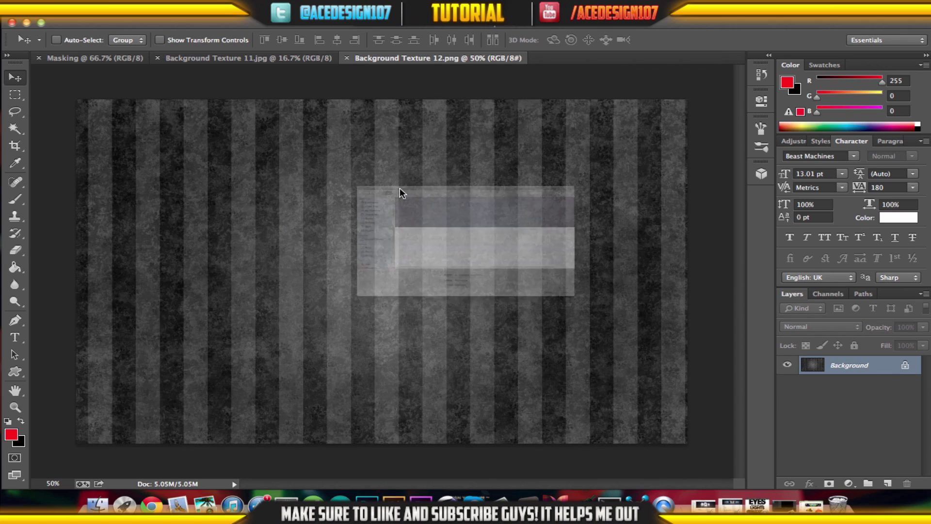
pyautogui.click(197, 209)
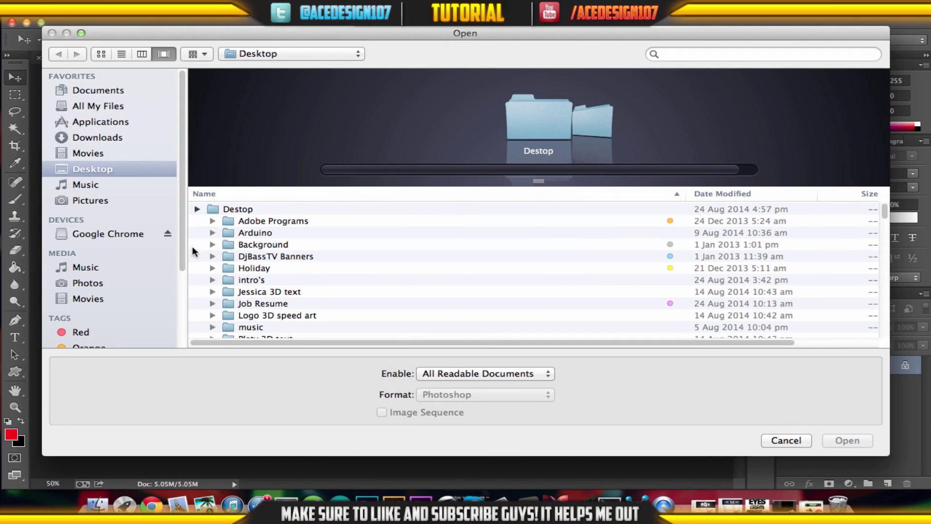
pyautogui.click(197, 221)
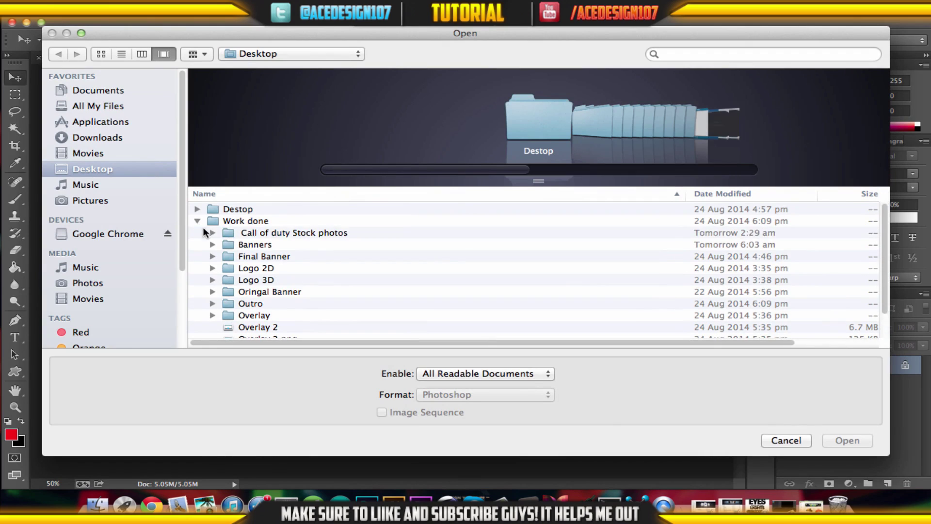
pyautogui.click(220, 232)
pyautogui.click(212, 233)
pyautogui.click(296, 245)
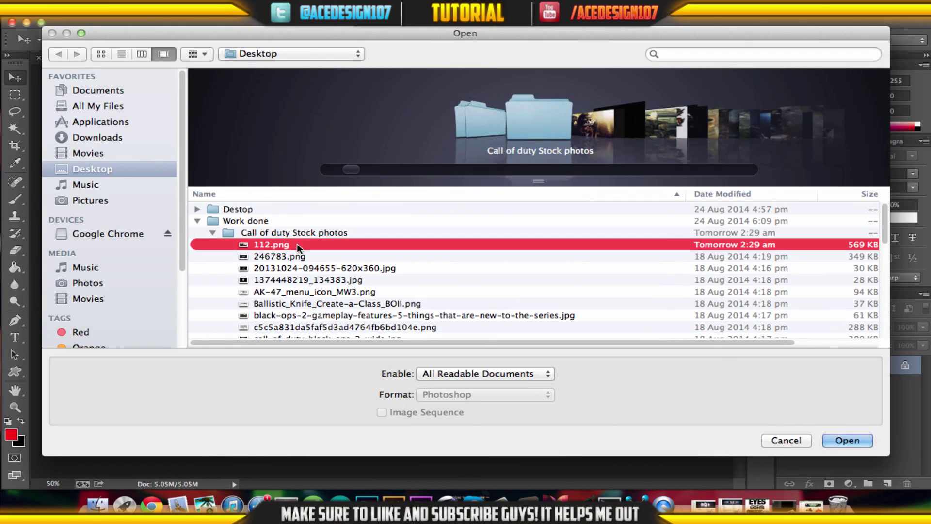
pyautogui.press('Return')
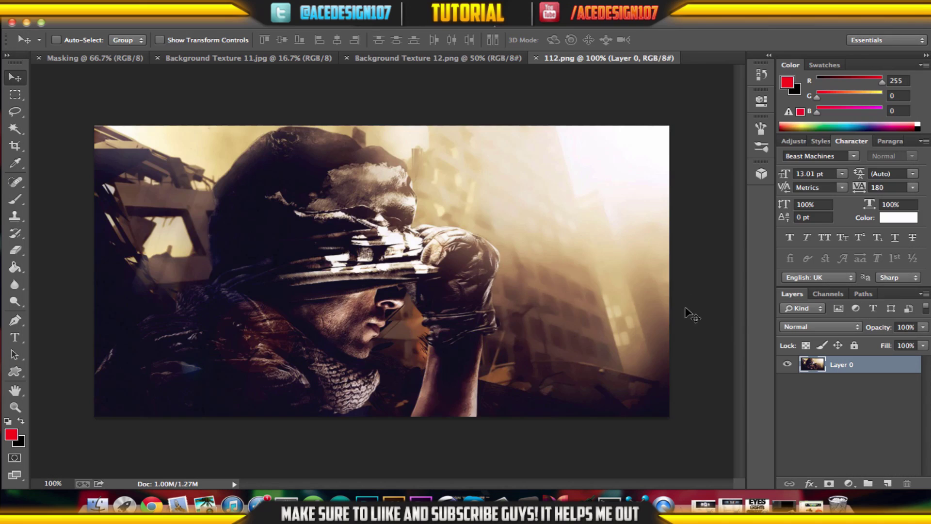
# Copy the 112.png soldier image and the Background Texture 11.jpg image into the Masking document as separate layers
pyautogui.moveTo(569, 264); pyautogui.dragTo(354, 243)
pyautogui.click(240, 56)
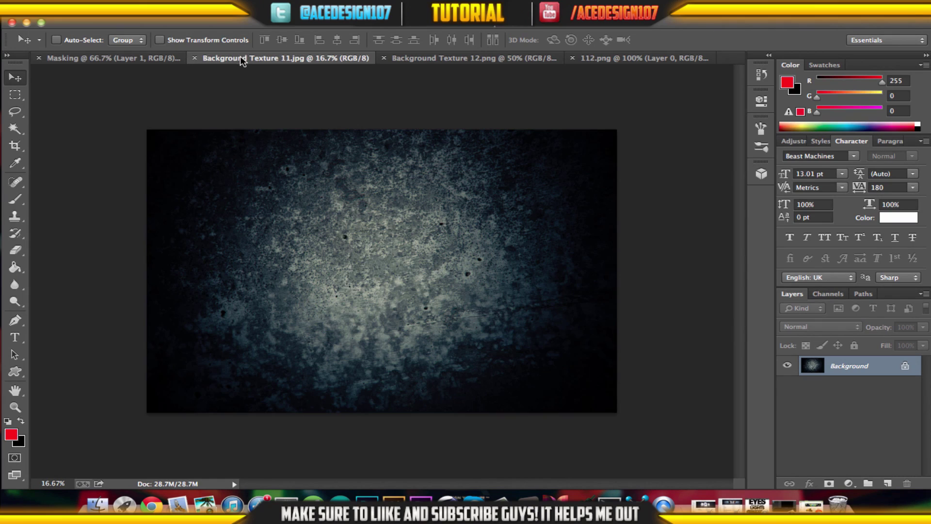
pyautogui.moveTo(189, 162); pyautogui.dragTo(316, 318)
# Free Transform the texture layer to cover the whole Masking canvas, scaled to 33.06% width and 27.89% height
pyautogui.hotkey('ctrl', 't')
pyautogui.hotkey('ctrl', '0')
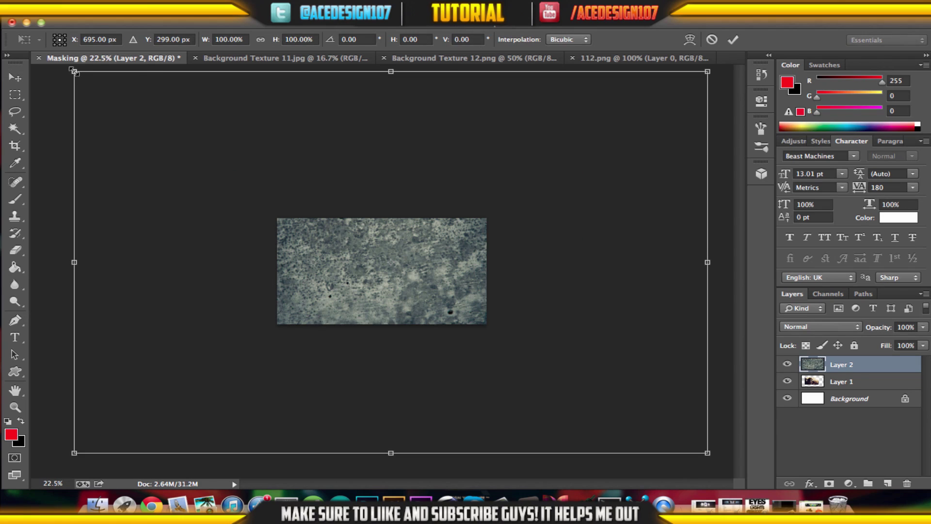
pyautogui.moveTo(74, 72); pyautogui.dragTo(616, 372)
pyautogui.moveTo(626, 409); pyautogui.dragTo(297, 240)
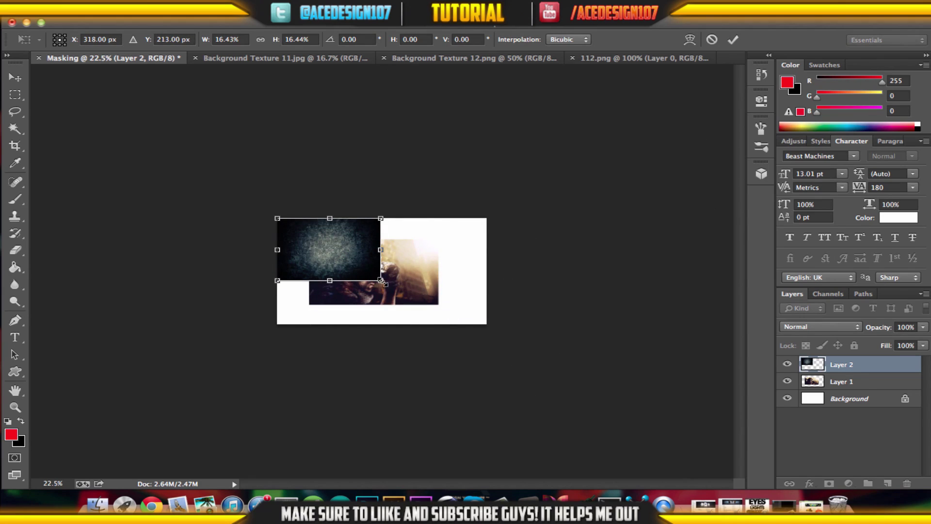
pyautogui.moveTo(383, 281); pyautogui.dragTo(469, 309)
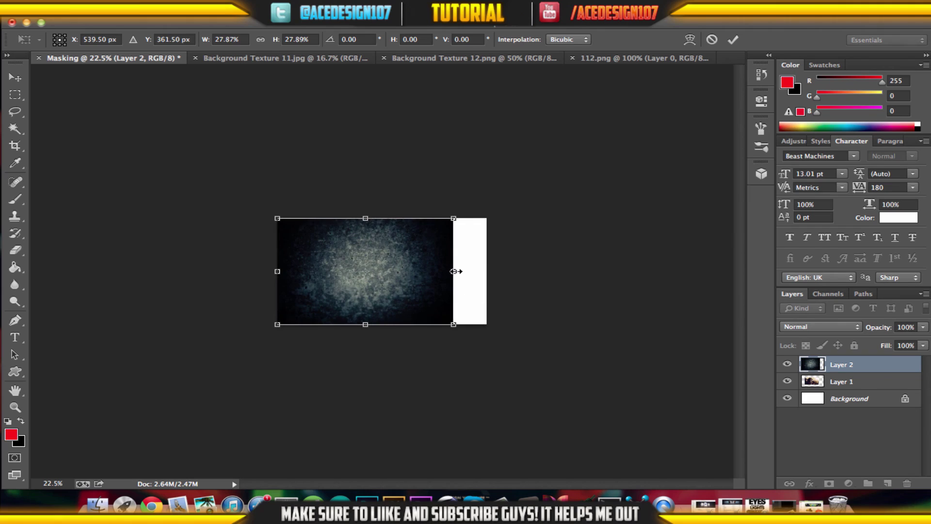
pyautogui.moveTo(454, 271); pyautogui.dragTo(487, 272)
pyautogui.press('Return')
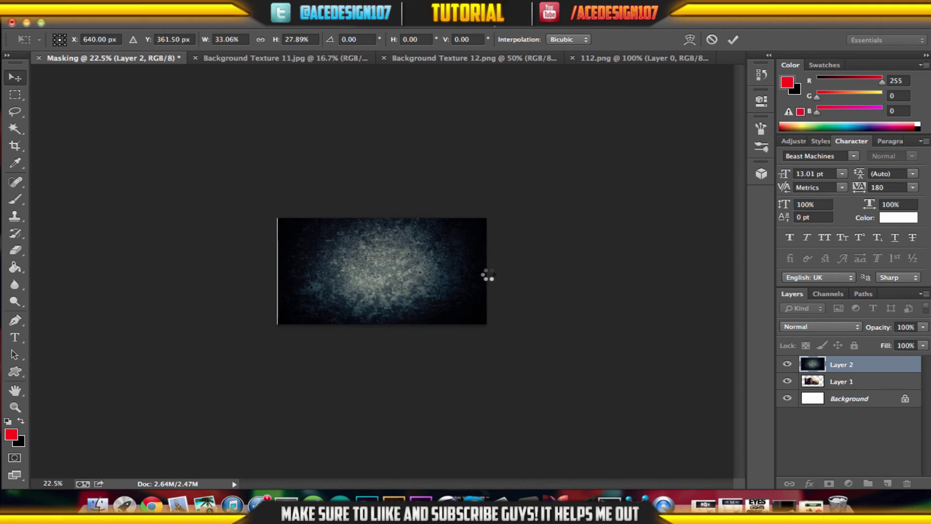
pyautogui.press('super+space')
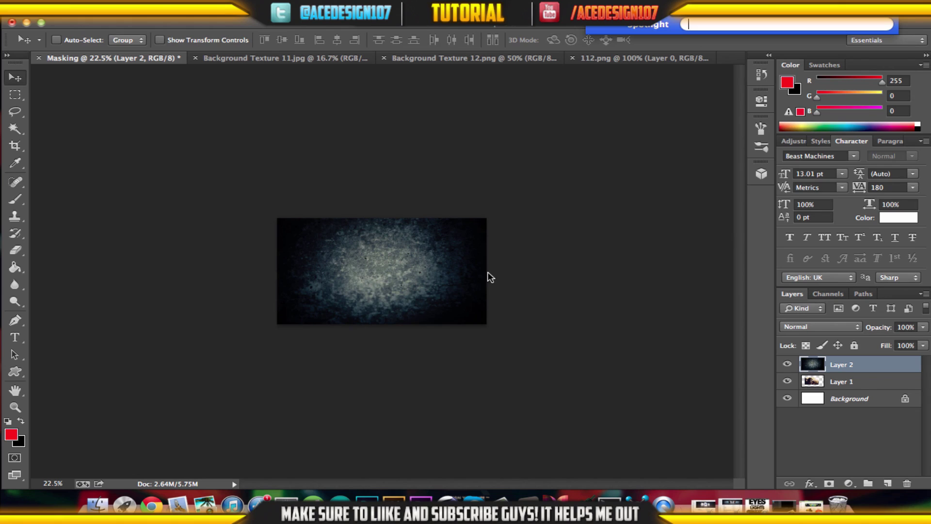
pyautogui.press('Escape')
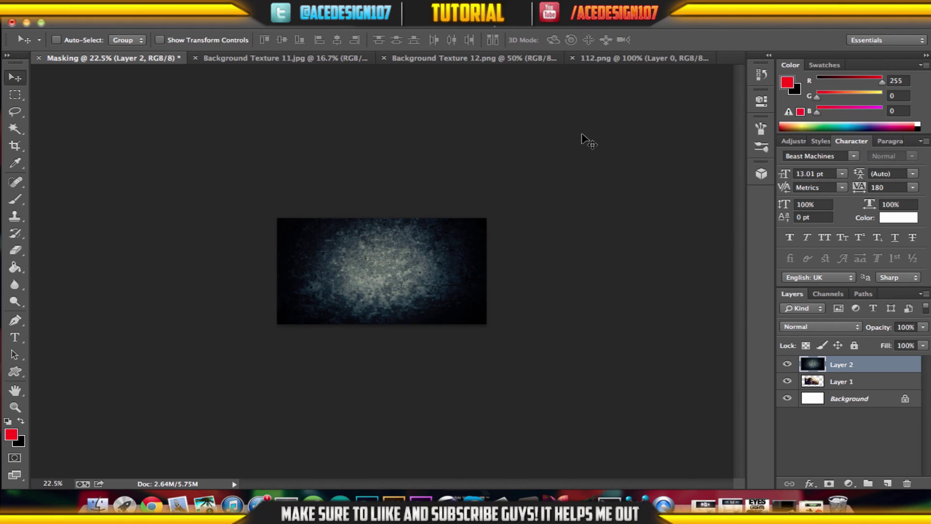
# Move the texture layer below the soldier layer and merge it down into the Background
pyautogui.press('super+0')
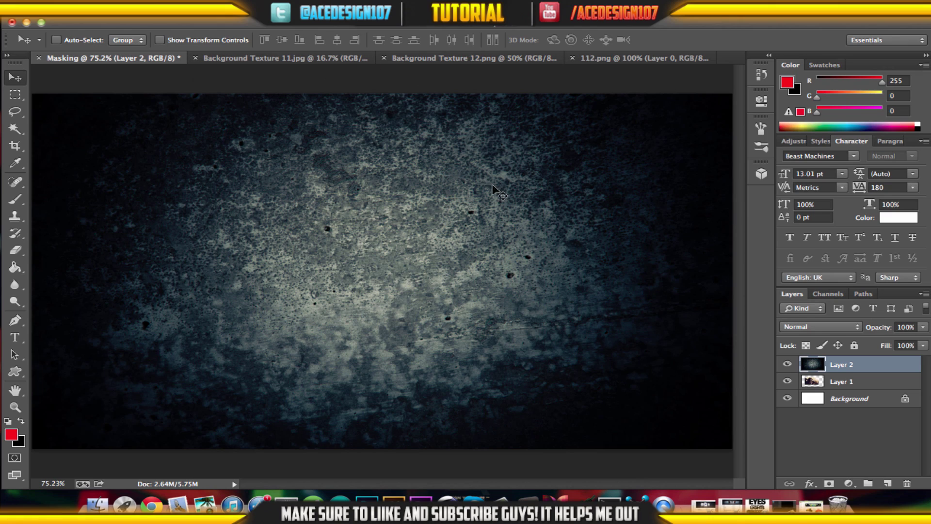
pyautogui.moveTo(895, 365); pyautogui.dragTo(879, 388)
pyautogui.press('super+e')
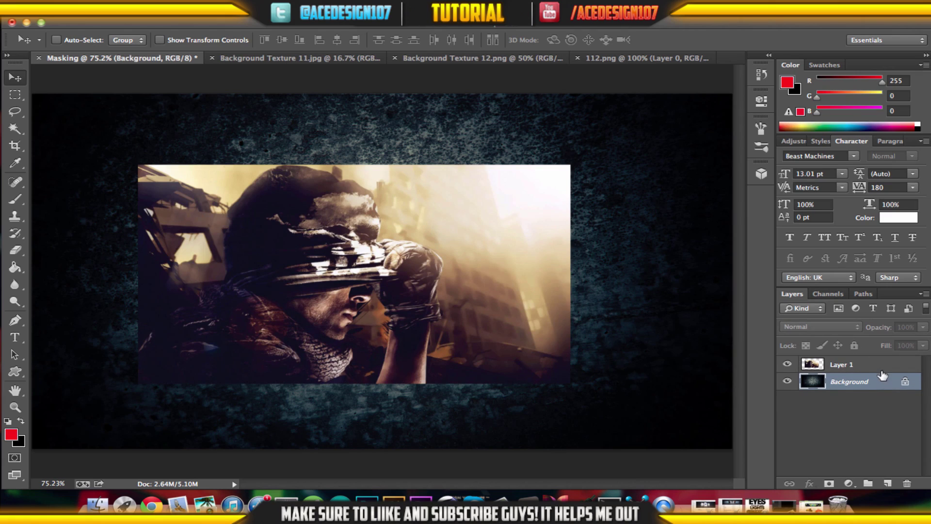
# Move the soldier image on Layer 1 slightly right and down with Free Transform, closer to the canvas centre
pyautogui.click(882, 370)
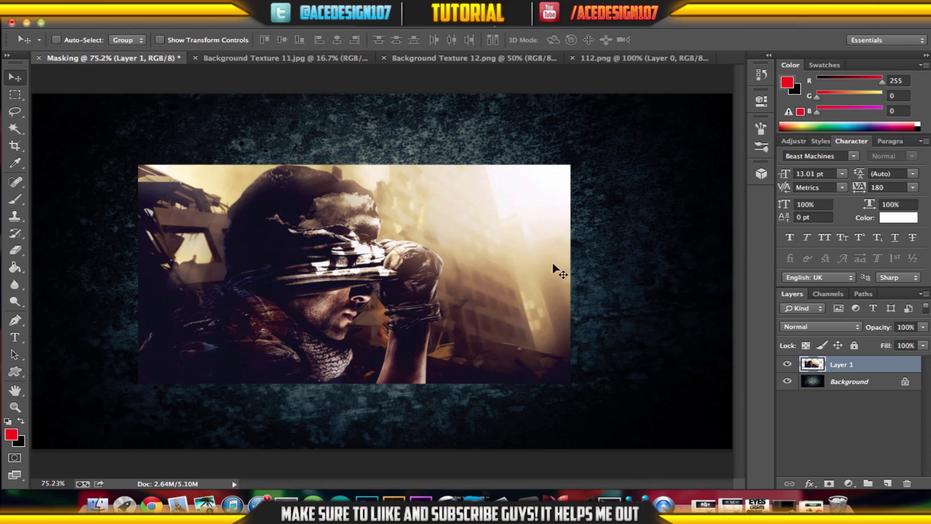
pyautogui.press('super+t')
pyautogui.moveTo(451, 290); pyautogui.dragTo(483, 295)
pyautogui.press('Return')
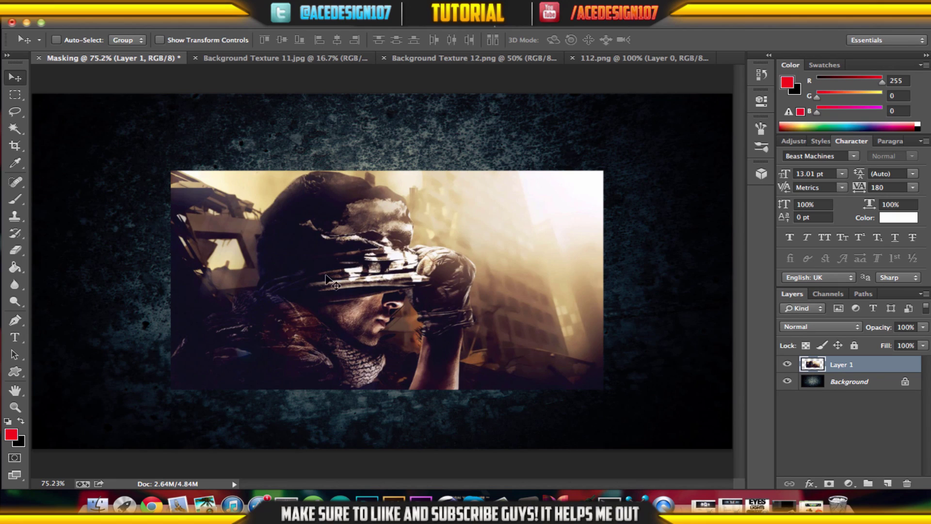
# Reset the colours to default black and white, and add a new empty layer above the soldier layer for painting with the Brush
pyautogui.click(8, 421)
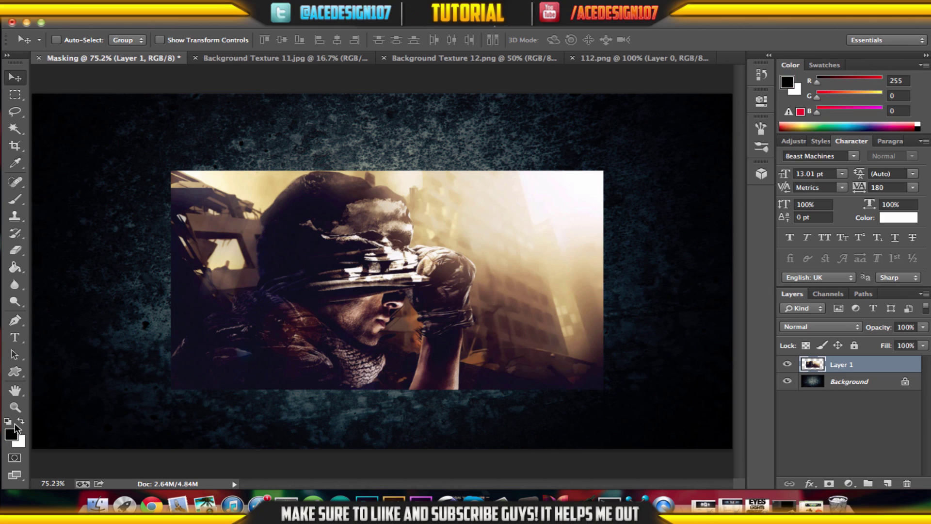
pyautogui.click(888, 484)
pyautogui.click(846, 387)
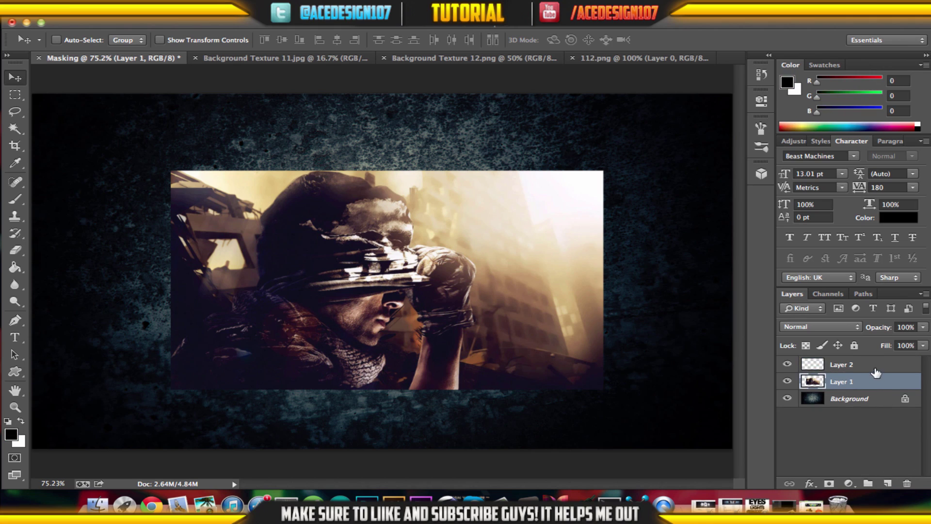
pyautogui.click(868, 367)
pyautogui.click(15, 199)
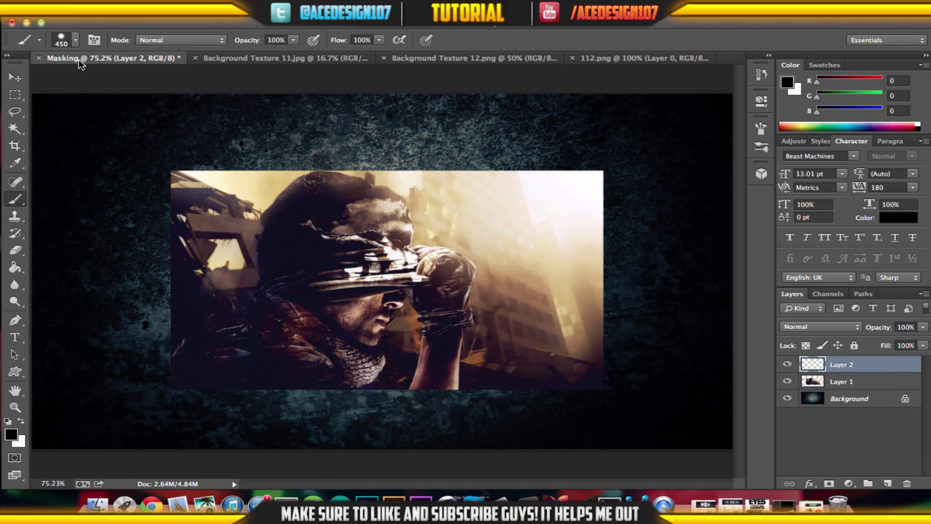
# Try brush sizes of 700 px and 600 px against the soldier image
pyautogui.click(75, 40)
pyautogui.moveTo(139, 77); pyautogui.dragTo(159, 82)
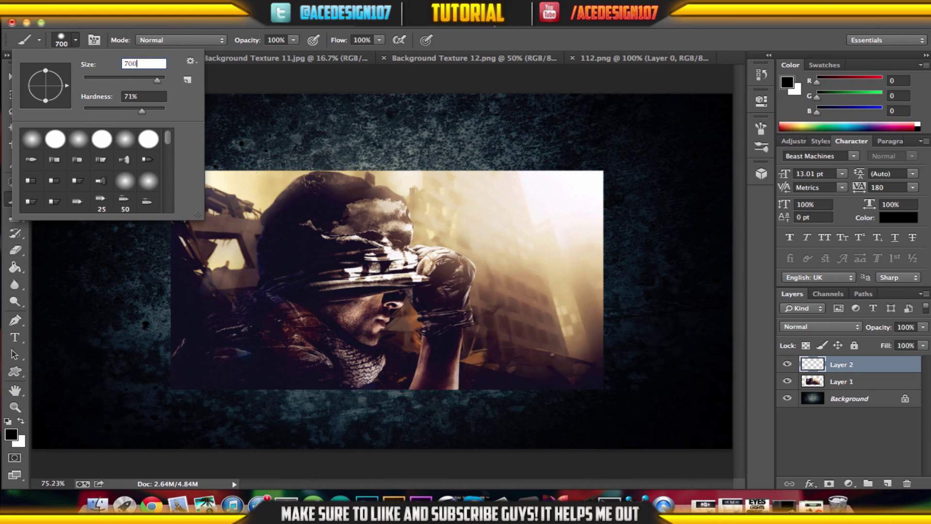
pyautogui.press('Return')
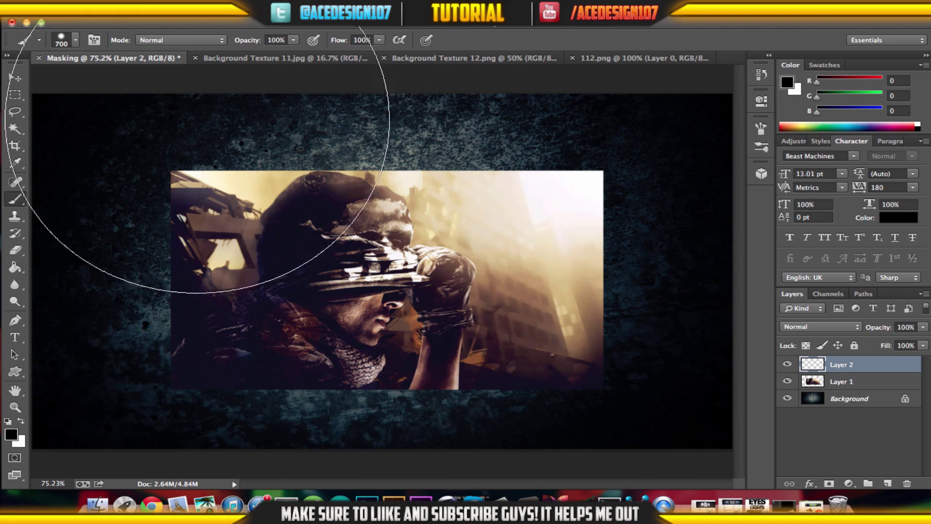
pyautogui.click(76, 41)
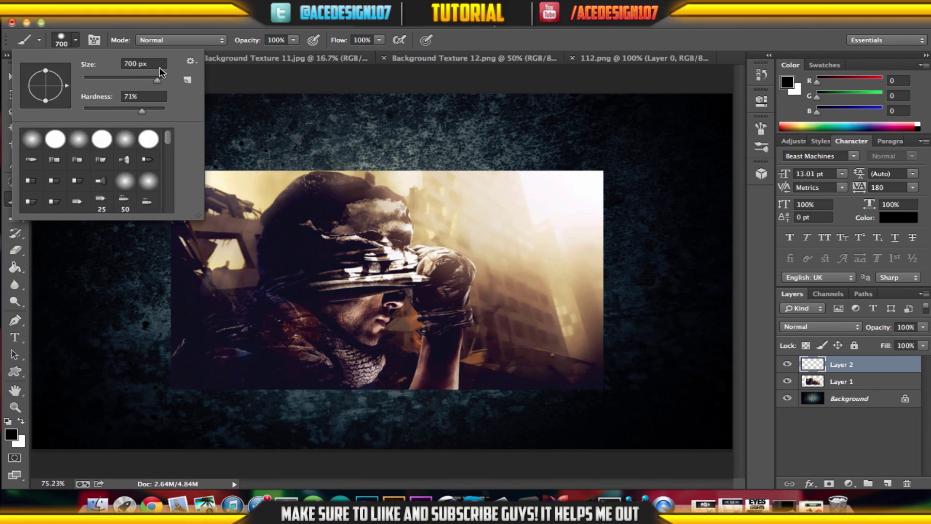
pyautogui.click(137, 64)
pyautogui.write('600')
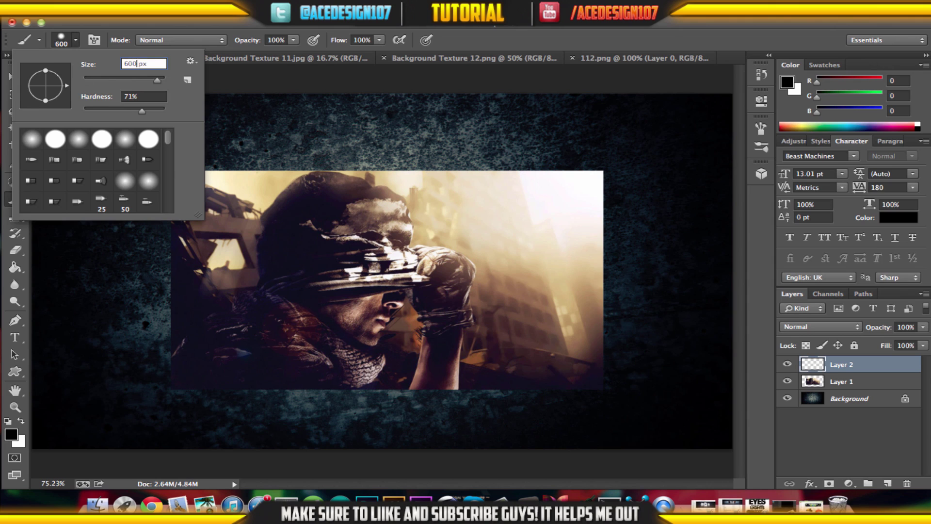
pyautogui.press('Return')
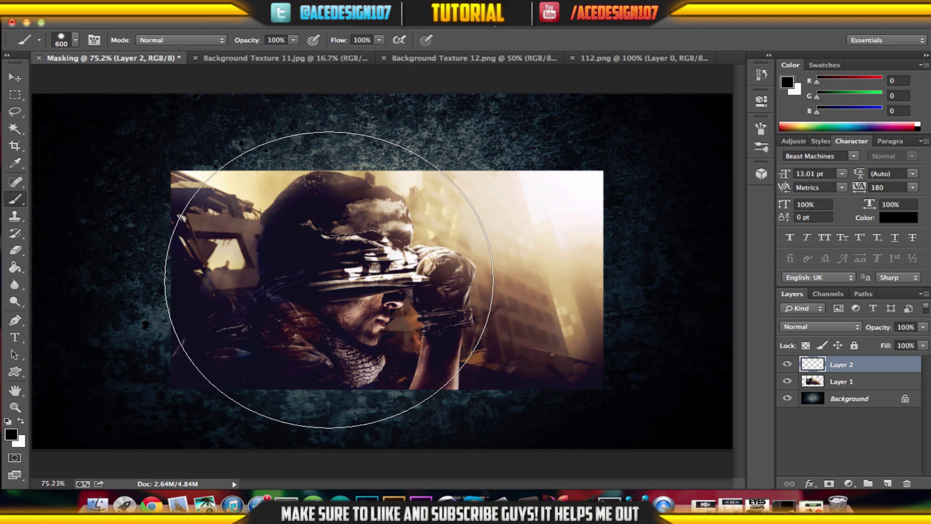
# Paint a single white 500 px brush dab over the soldier on the new empty layer
pyautogui.click(76, 43)
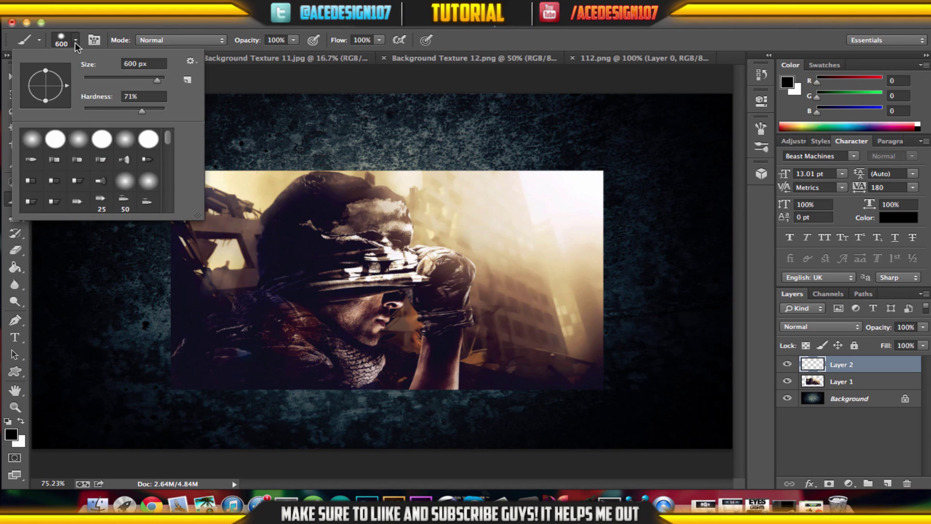
pyautogui.click(148, 64)
pyautogui.write('500')
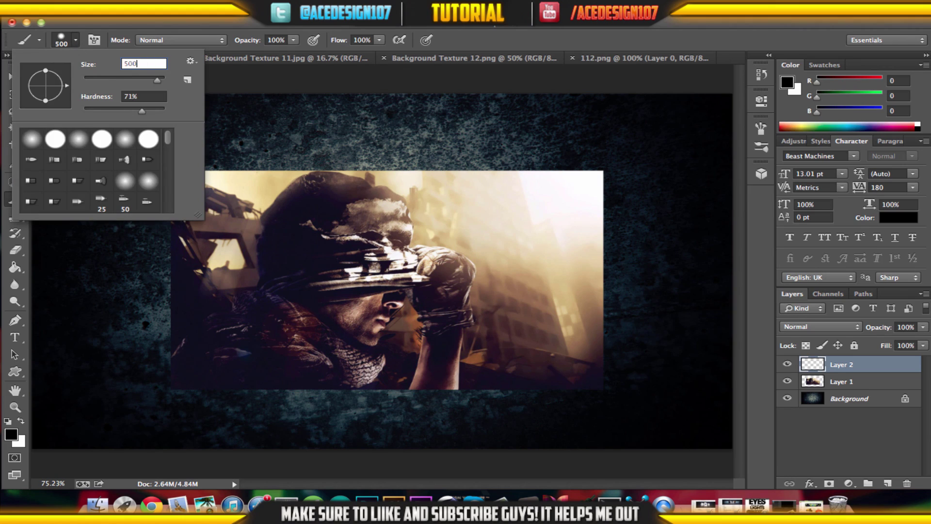
pyautogui.press('Return')
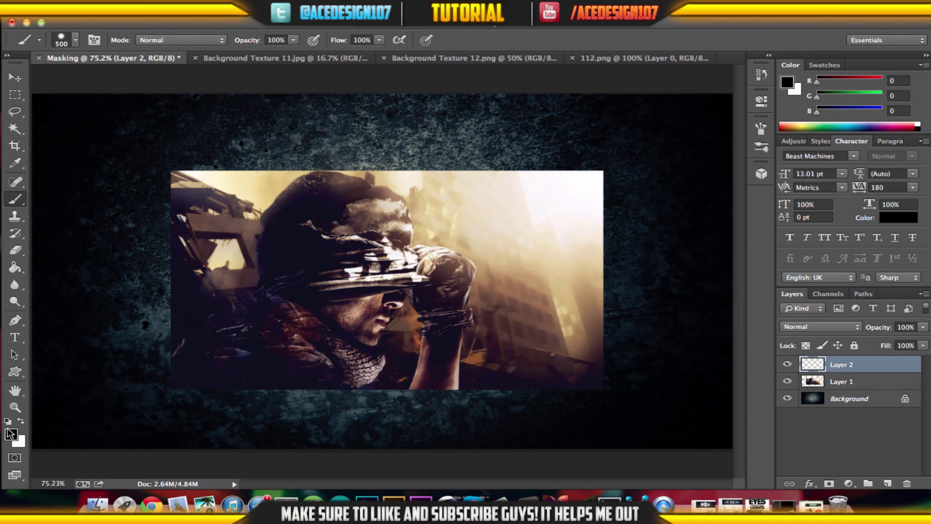
pyautogui.click(20, 421)
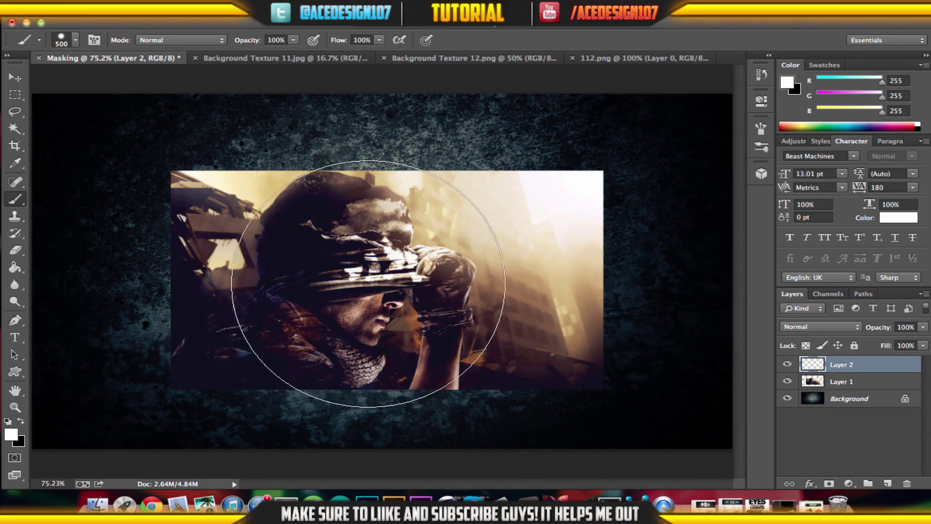
pyautogui.click(366, 281)
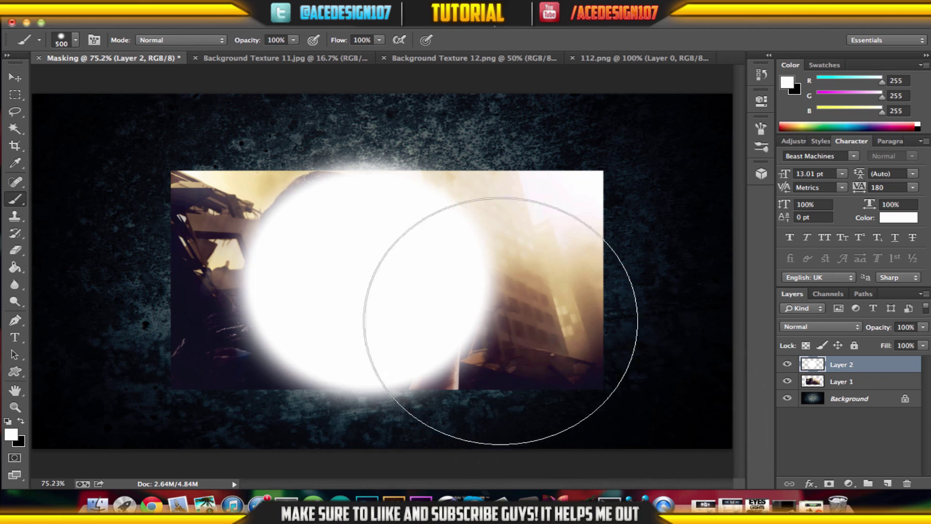
# Set the brush hardness to 70%
pyautogui.click(76, 40)
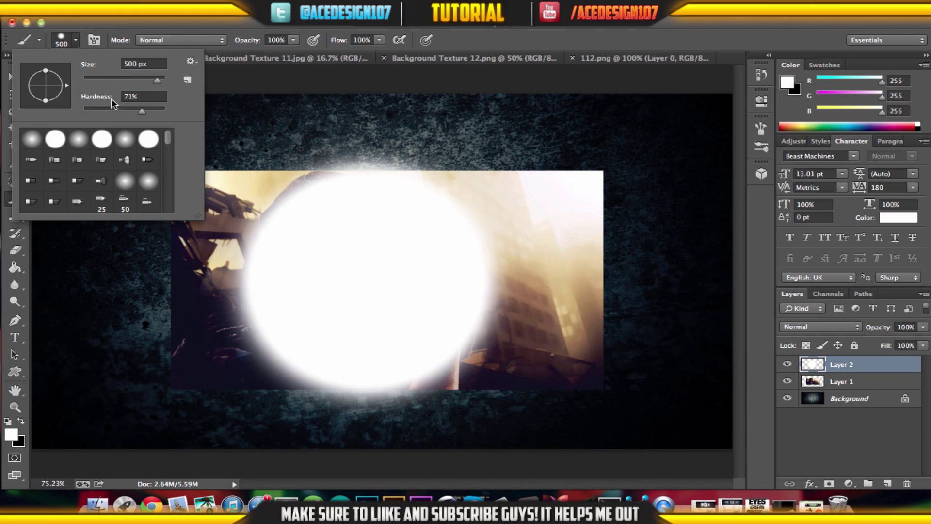
pyautogui.click(142, 97)
pyautogui.write('70')
pyautogui.press('Return')
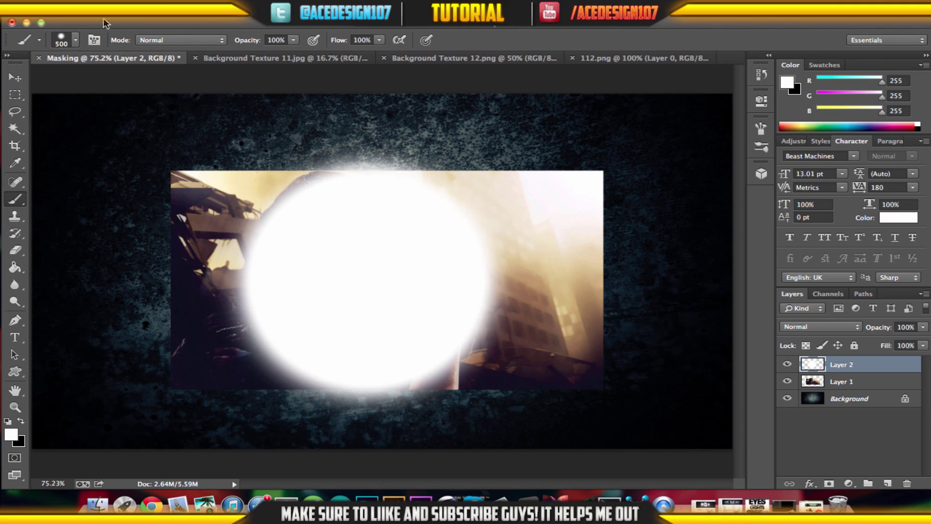
pyautogui.click(76, 40)
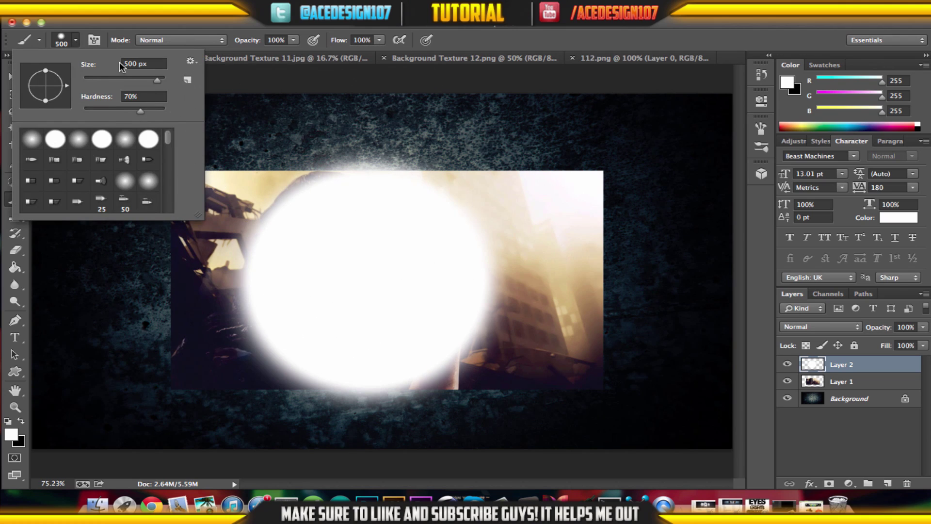
pyautogui.click(77, 47)
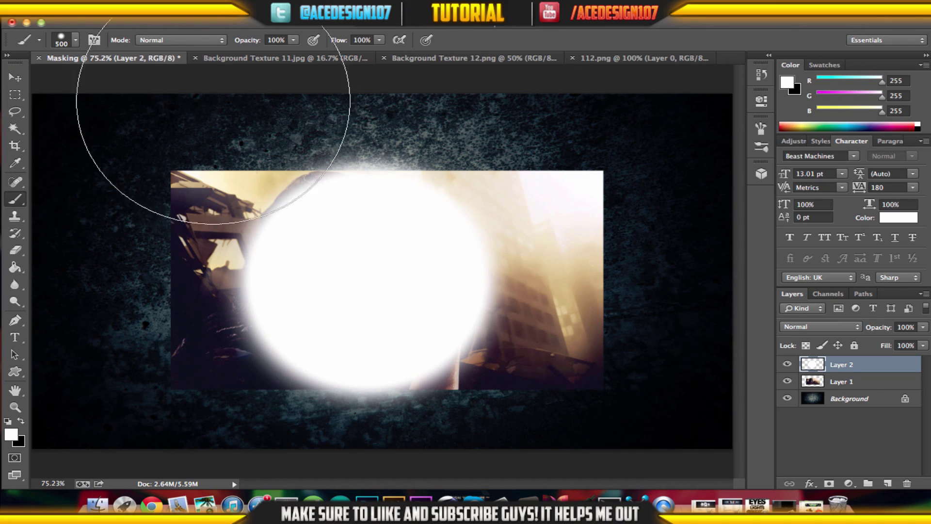
pyautogui.click(77, 37)
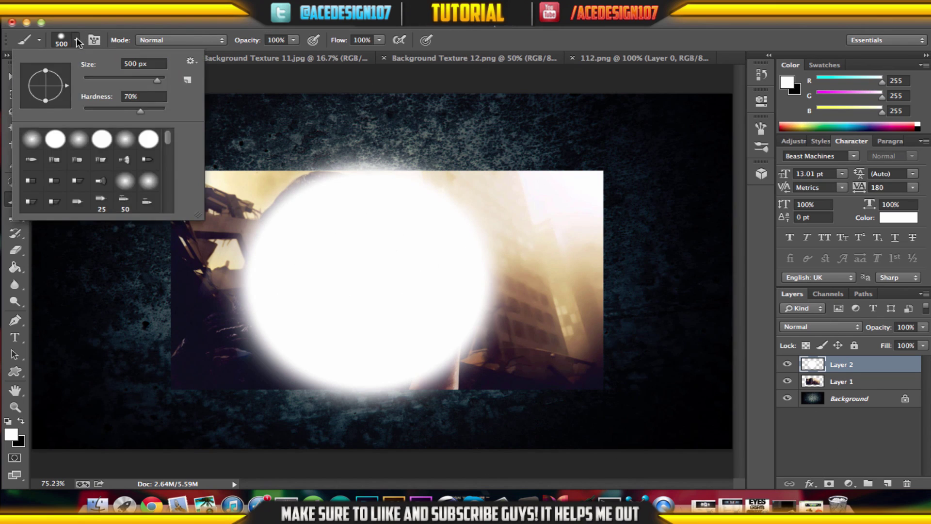
pyautogui.click(77, 38)
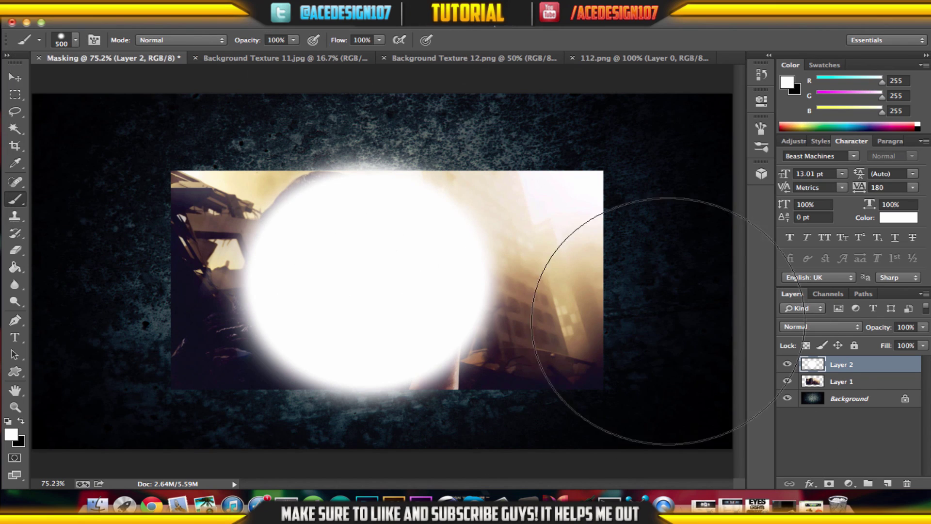
# Load the white circle on Layer 2 as a selection, and delete everything outside it from the soldier image on Layer 1 by inverting the selection
pyautogui.keyDown('super'); pyautogui.click(813, 365); pyautogui.keyUp('super')
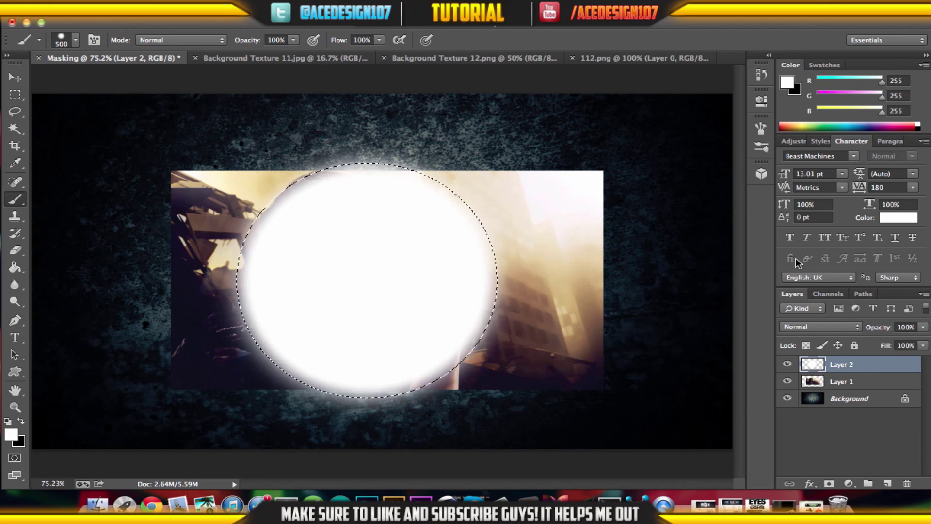
pyautogui.click(854, 383)
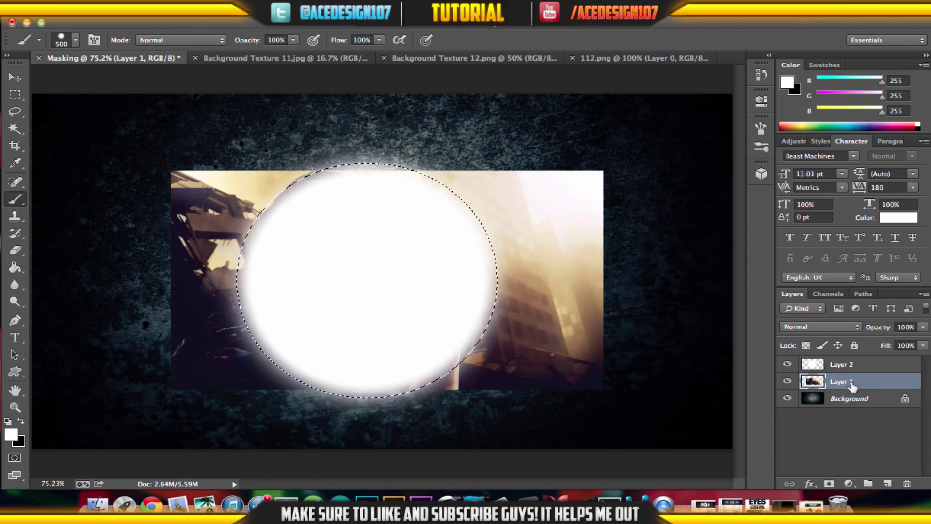
pyautogui.click(788, 381)
pyautogui.click(788, 382)
pyautogui.keyDown('ctrl'); pyautogui.click(819, 382); pyautogui.keyUp('ctrl')
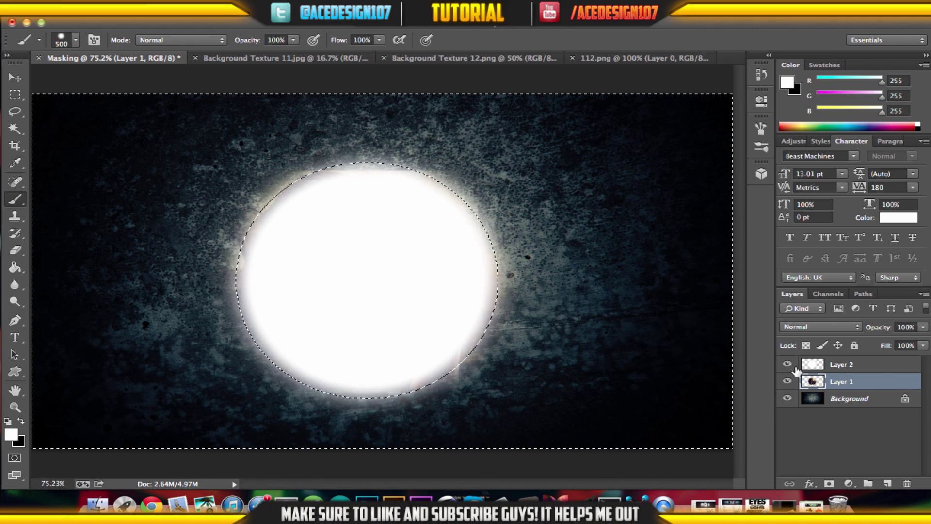
# Hide the white circle on Layer 2 and clear the selection
pyautogui.click(789, 366)
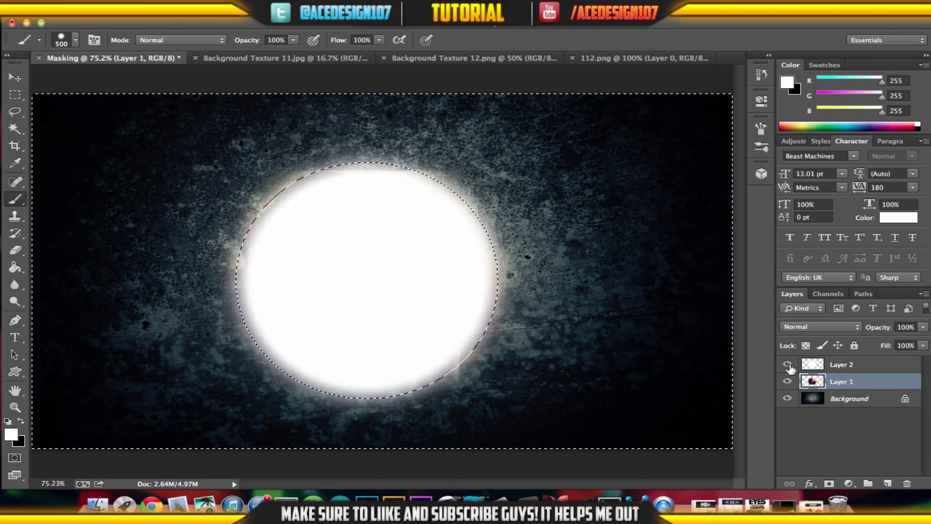
pyautogui.click(789, 365)
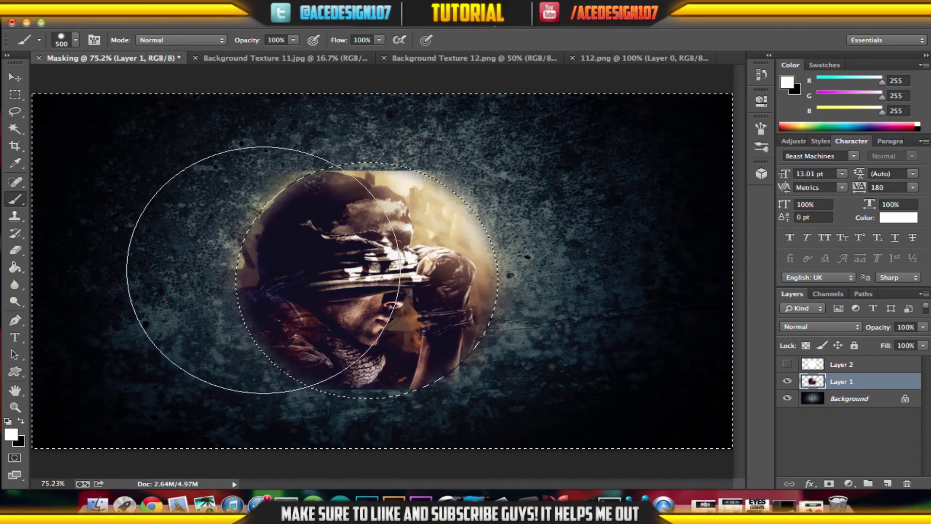
pyautogui.press('super+d')
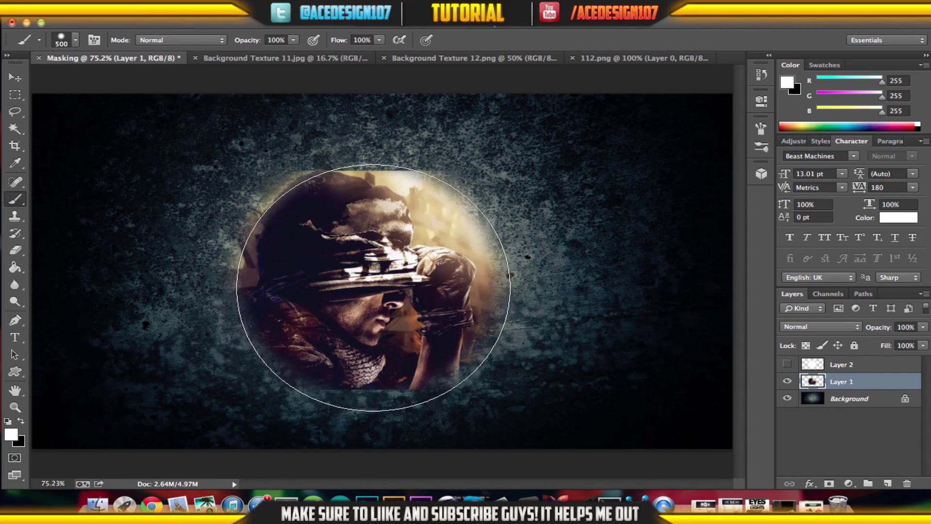
# Try moving the circular soldier cut-out left with Free Transform to X 513 px, Y 377 px
pyautogui.click(15, 79)
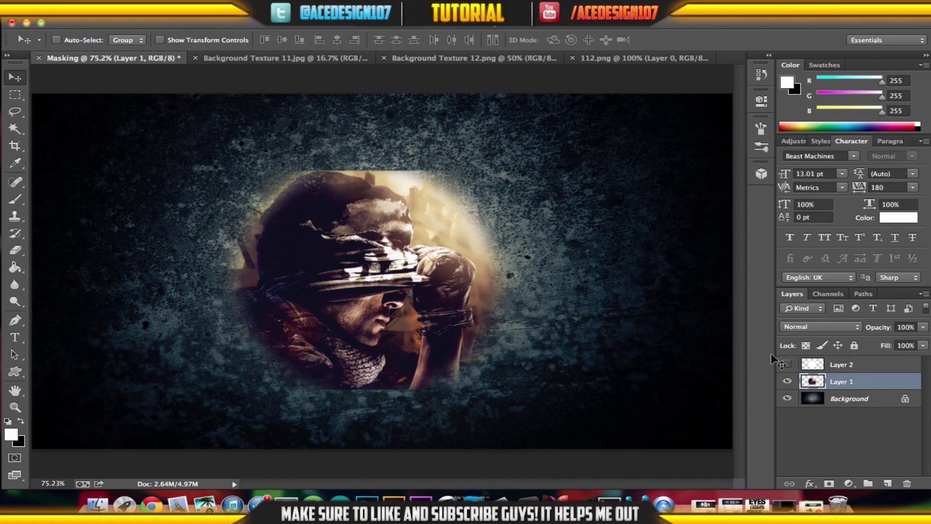
pyautogui.press('super+t')
pyautogui.moveTo(395, 304)
pyautogui.mouseDown()
pyautogui.moveTo(437, 228)
pyautogui.moveTo(410, 267)
pyautogui.moveTo(439, 286)
pyautogui.moveTo(420, 254)
pyautogui.moveTo(383, 294)
pyautogui.mouseUp()
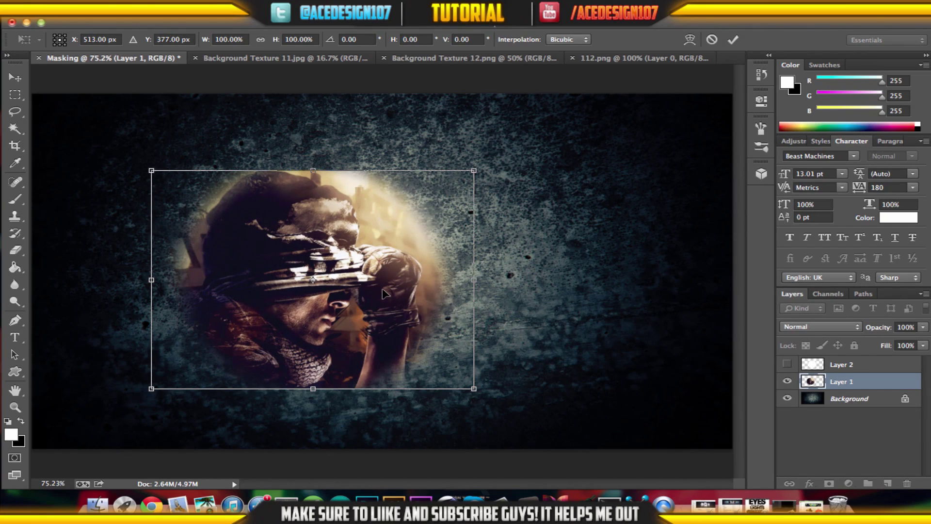
pyautogui.press('Return')
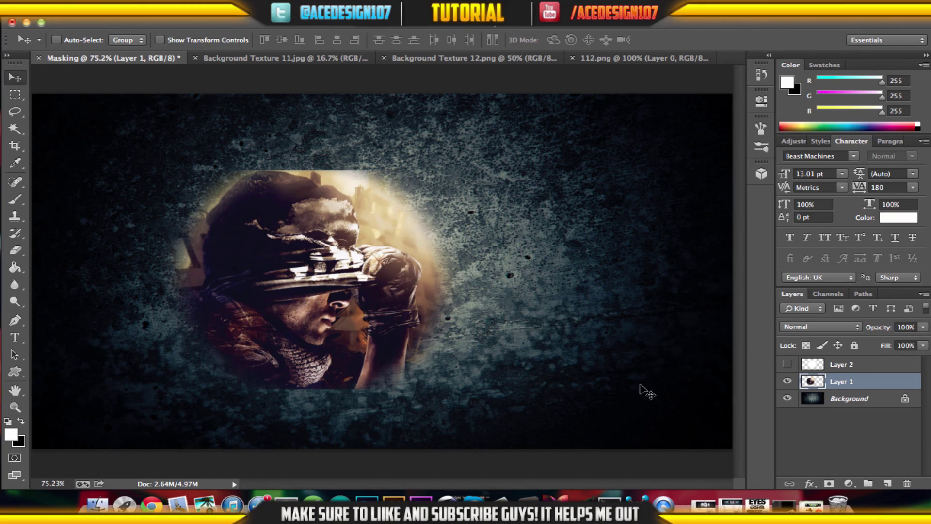
# Undo the cut-out's move, the deselection and the deletion around the soldier
pyautogui.press('super+alt+z')
pyautogui.press('super+alt+z')
pyautogui.press('super+alt+z')
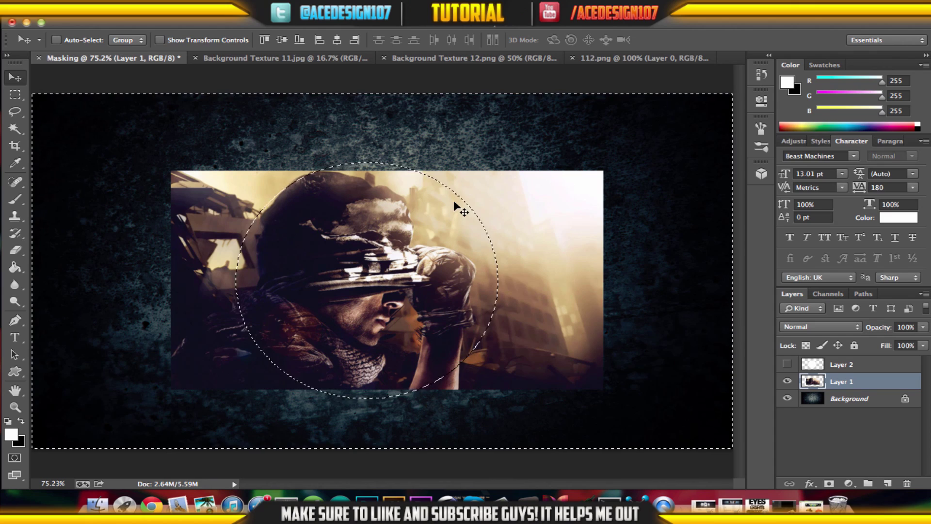
# Delete the soldier image outside the circle again, clear the selection and make Layer 2 the active layer
pyautogui.press('Delete')
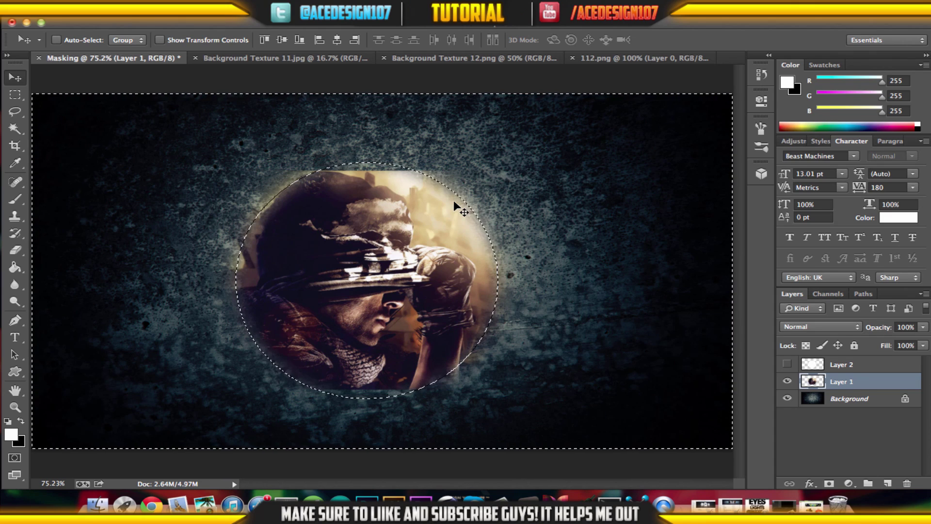
pyautogui.press('super+d')
pyautogui.click(868, 368)
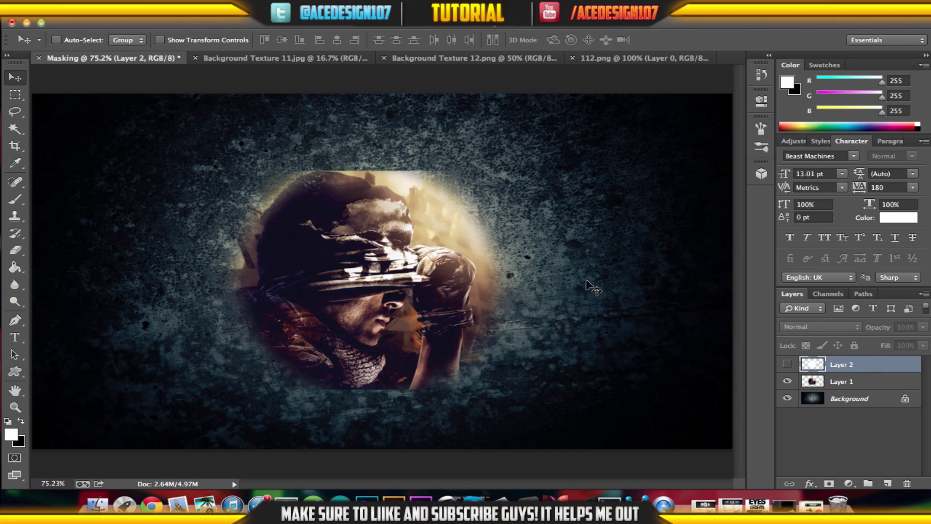
# Show Layer 2, move its white circle right of the soldier cut-out, and delete the Layer 1 image outside the circle
pyautogui.click(787, 364)
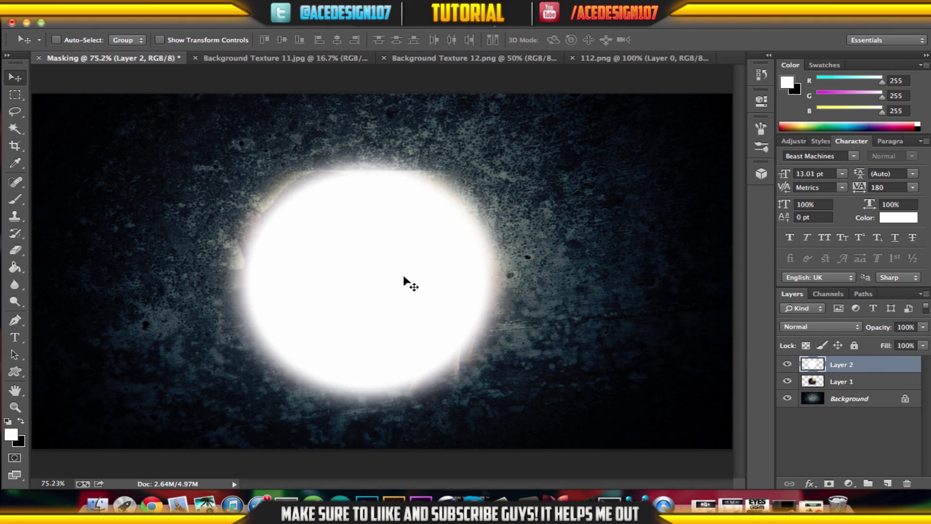
pyautogui.moveTo(396, 275); pyautogui.dragTo(612, 270)
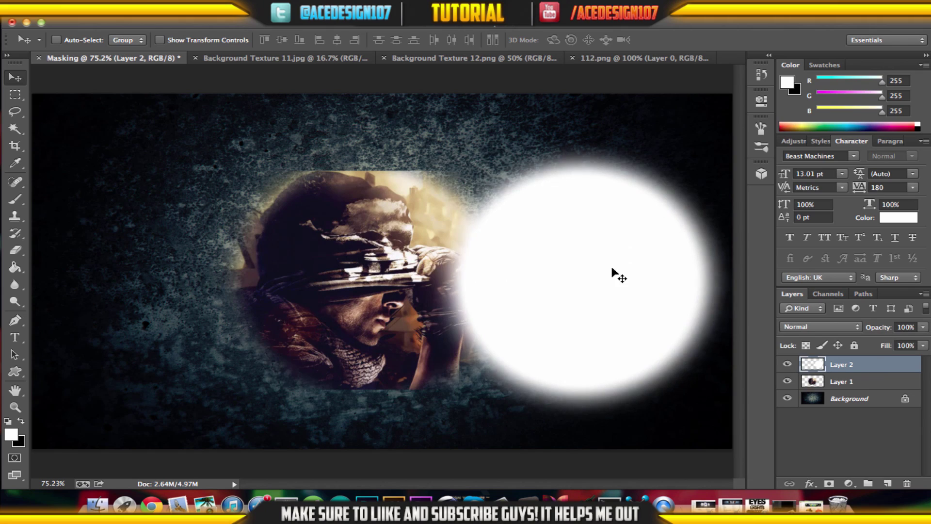
pyautogui.keyDown('ctrl'); pyautogui.click(814, 365); pyautogui.keyUp('ctrl')
pyautogui.hotkey('ctrl', 'shift', 'i')
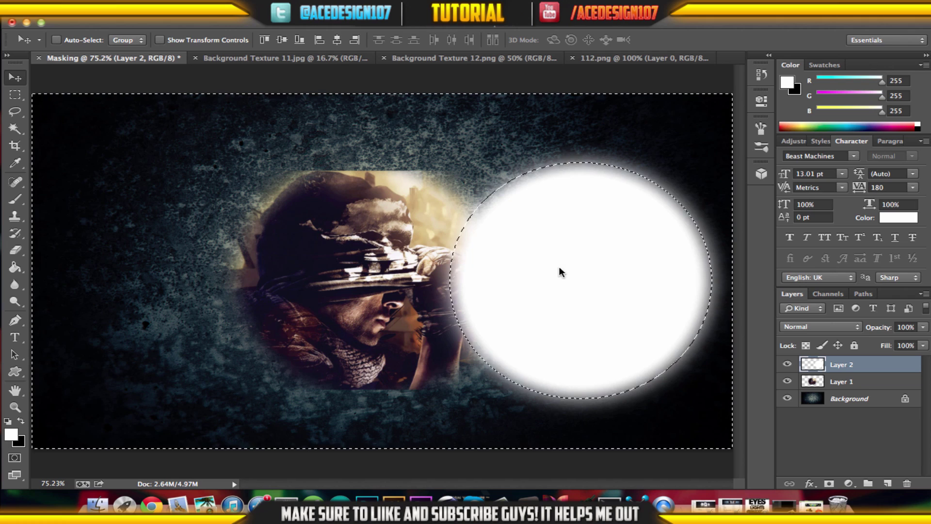
pyautogui.click(883, 382)
pyautogui.press('Delete')
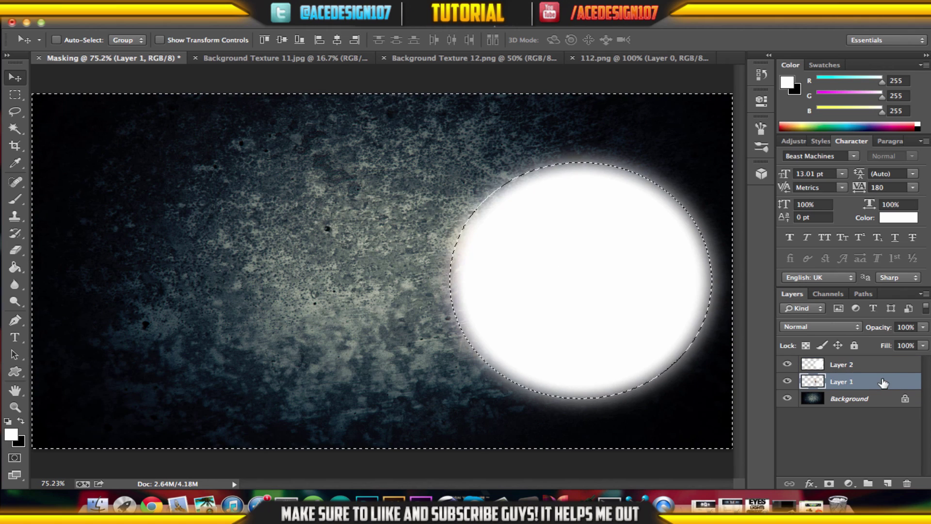
# Toggle the visibility of Layer 2 and Layer 1 to inspect what is left of the soldier image
pyautogui.click(788, 365)
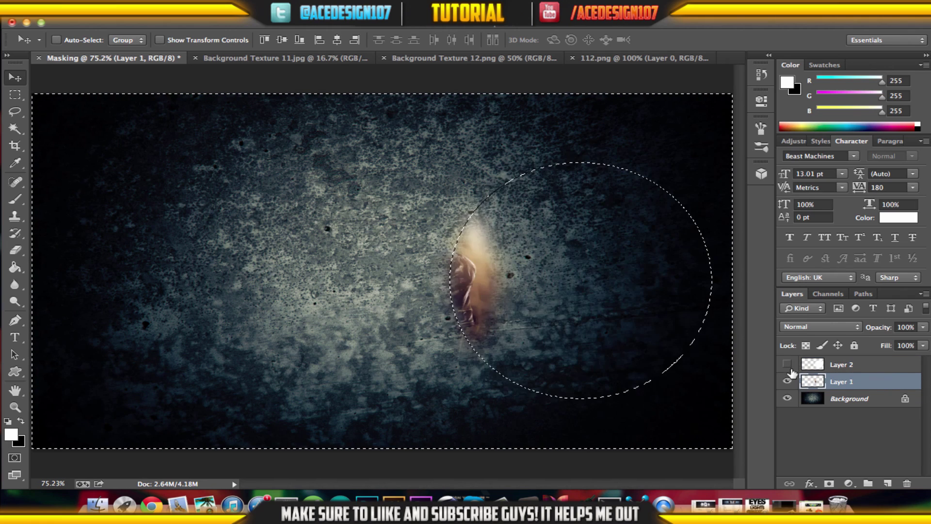
pyautogui.click(788, 382)
pyautogui.click(788, 382)
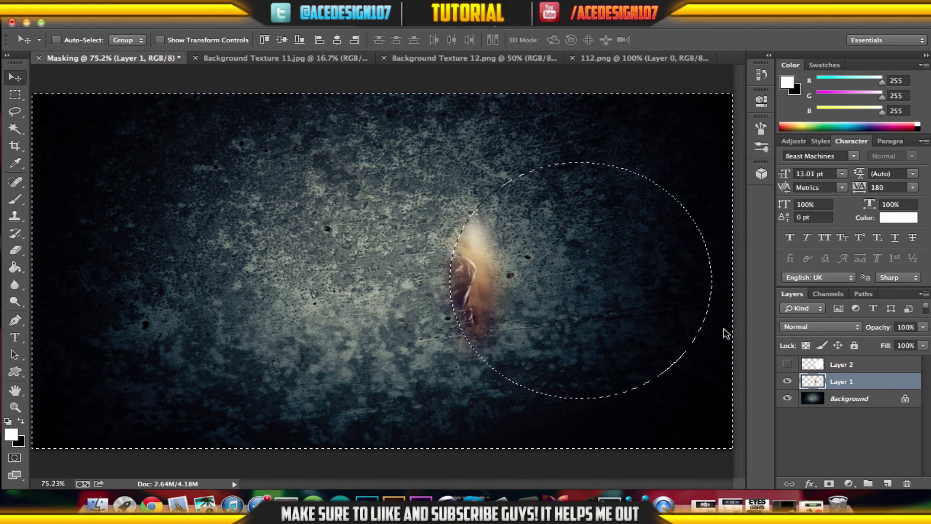
pyautogui.click(788, 382)
pyautogui.click(788, 365)
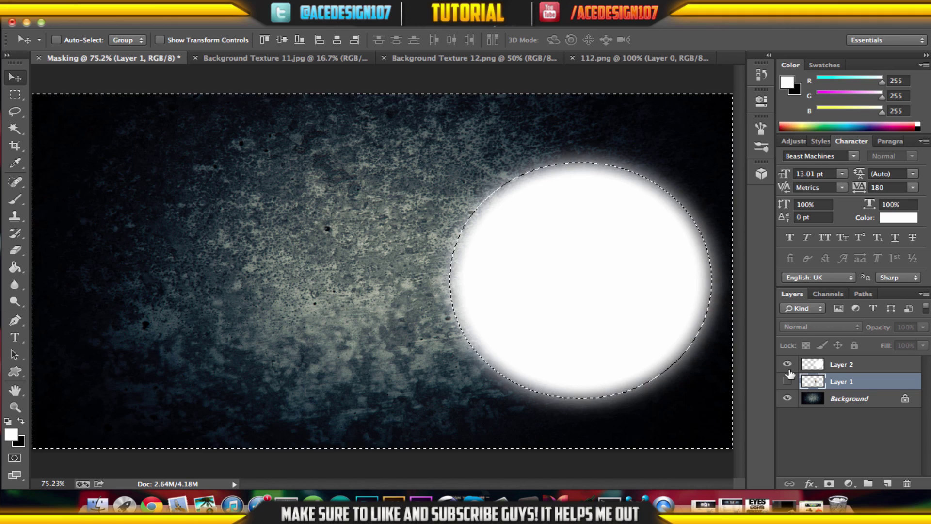
# Undo the last deletion around the soldier image and the selection for it, and delete Layer 2 with the white circle
pyautogui.press('super+d')
pyautogui.press('alt+super+z')
pyautogui.press('alt+super+z')
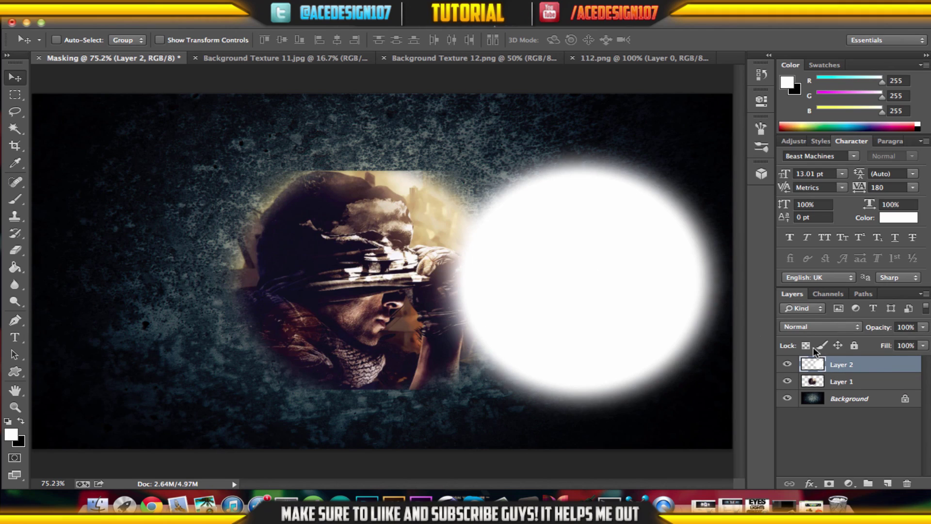
pyautogui.press('BackSpace')
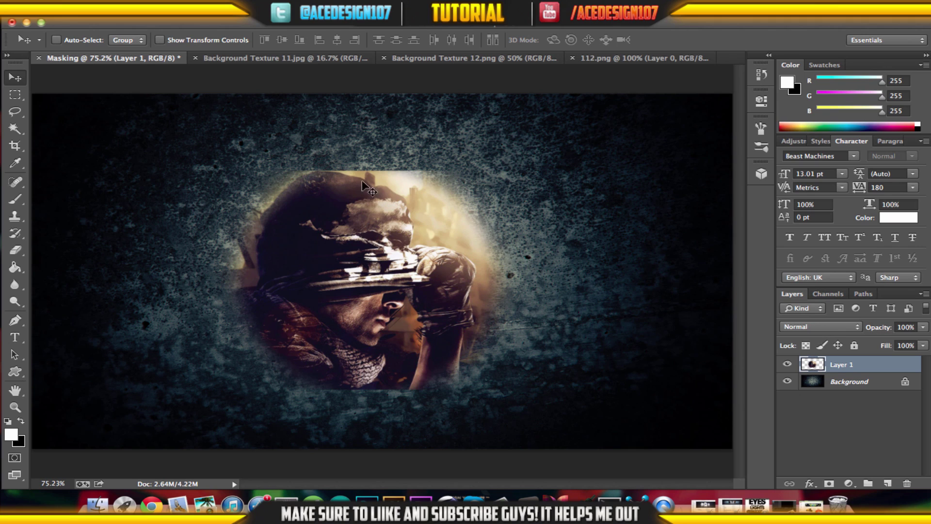
# Set Layer 1's blend mode to Screen and duplicate the layer three times
pyautogui.click(843, 325)
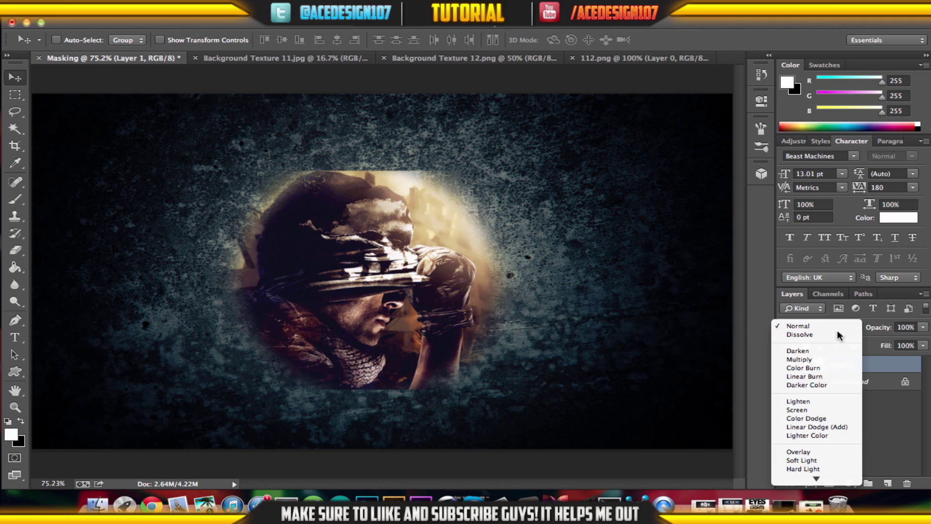
pyautogui.click(799, 409)
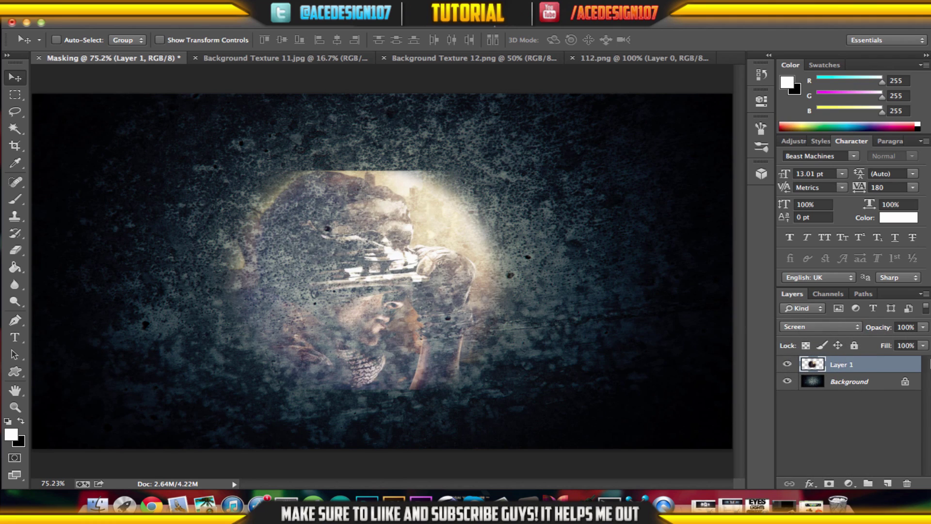
pyautogui.press('super+j')
pyautogui.press('super+j')
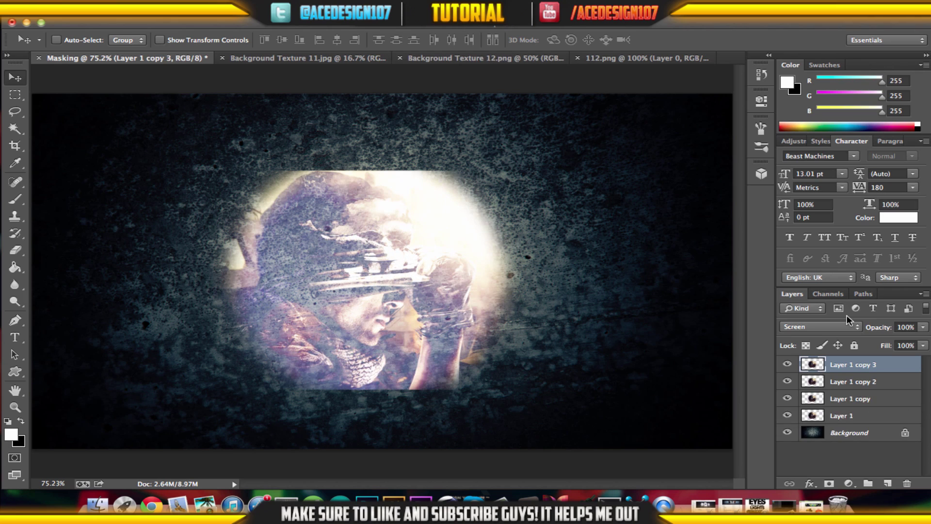
# Merge the three copies into Layer 1 and set its blend mode to Overlay after trying Soft Light
pyautogui.press('super+alt+z')
pyautogui.press('super+alt+z')
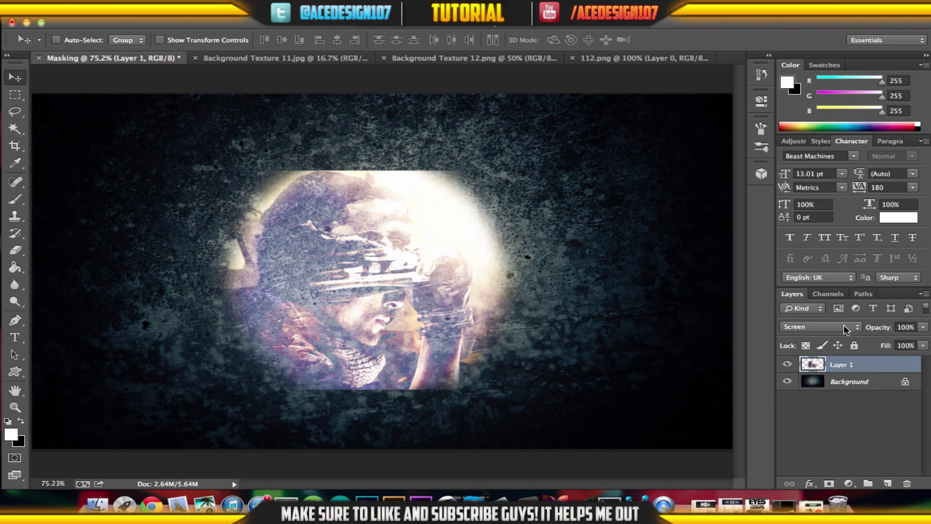
pyautogui.click(842, 327)
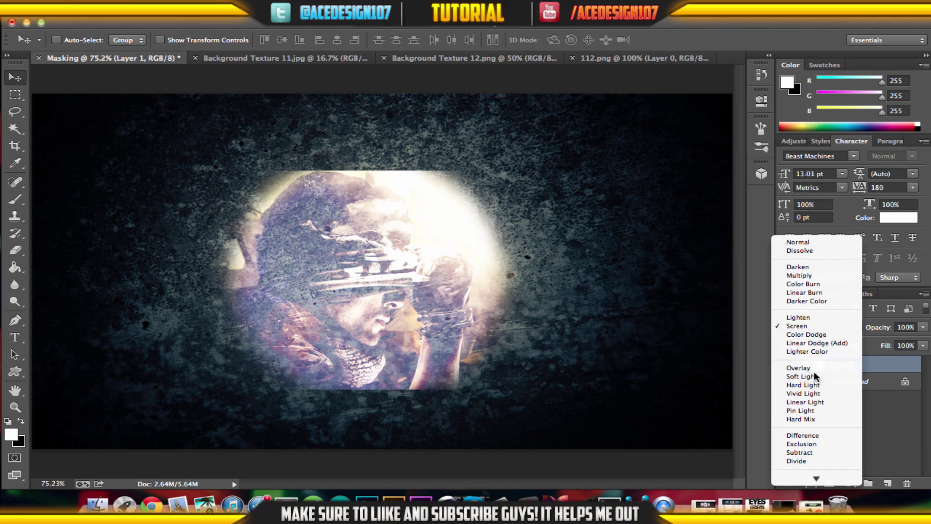
pyautogui.click(802, 377)
pyautogui.click(822, 327)
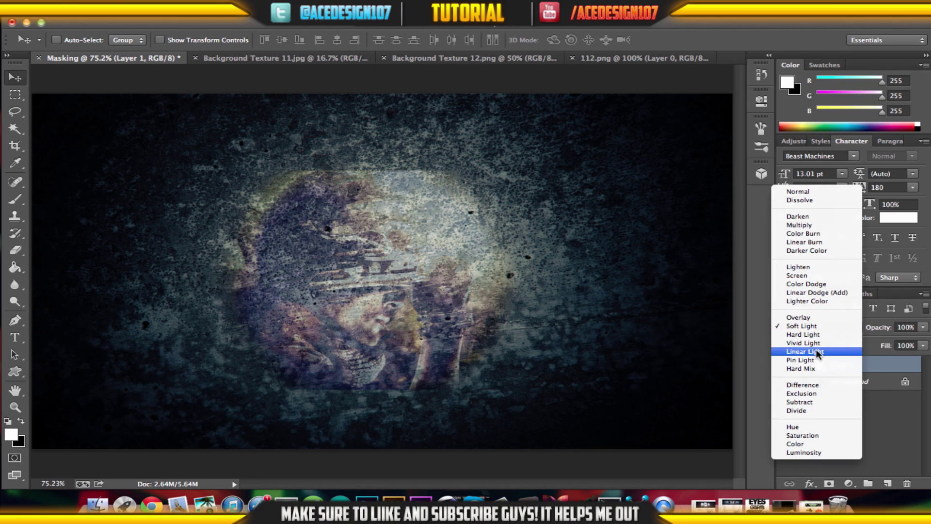
pyautogui.click(803, 318)
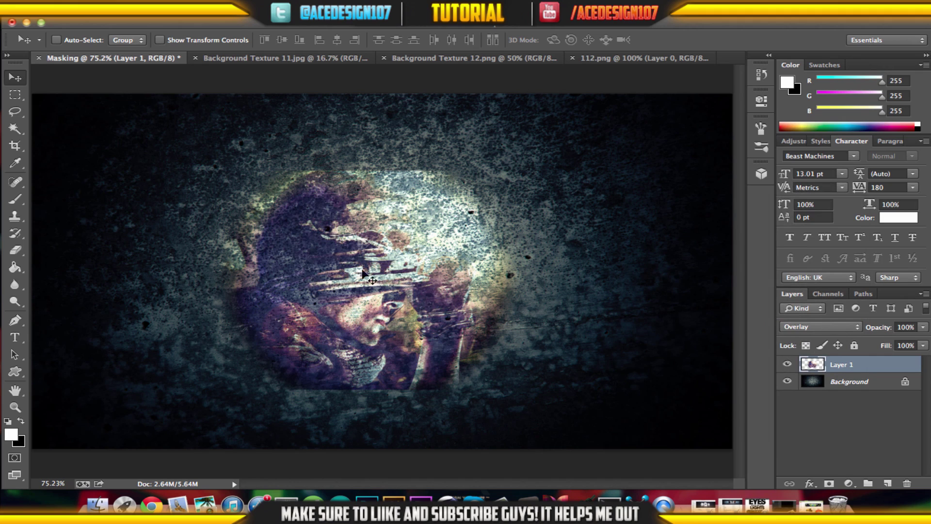
# Try the soldier cut-out in the Background Texture 12.png document, shift it left over the stripes and delete it again
pyautogui.moveTo(389, 235); pyautogui.dragTo(456, 55)
pyautogui.moveTo(398, 252); pyautogui.dragTo(240, 252)
pyautogui.moveTo(408, 301); pyautogui.dragTo(270, 269)
pyautogui.press('Delete')
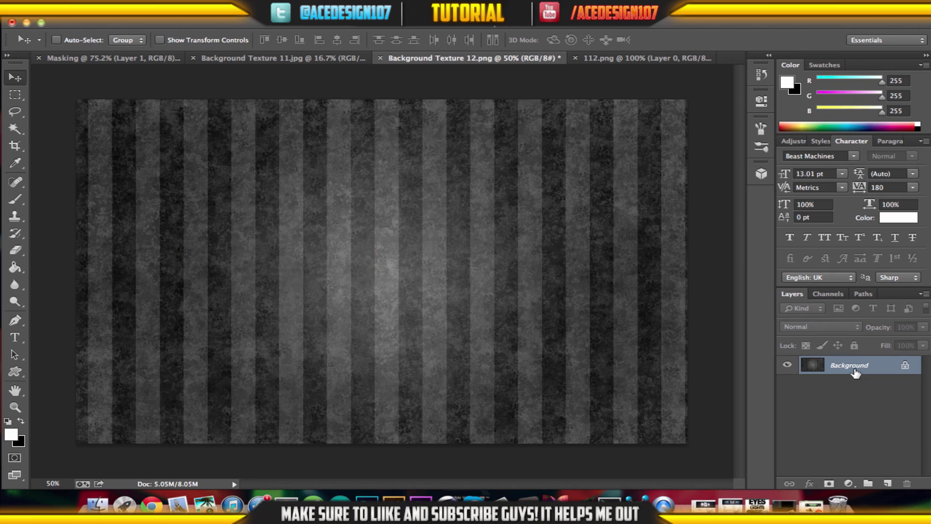
# Delete Layer 1 from the Masking document and place the full soldier image from 112.png over its background texture
pyautogui.click(140, 58)
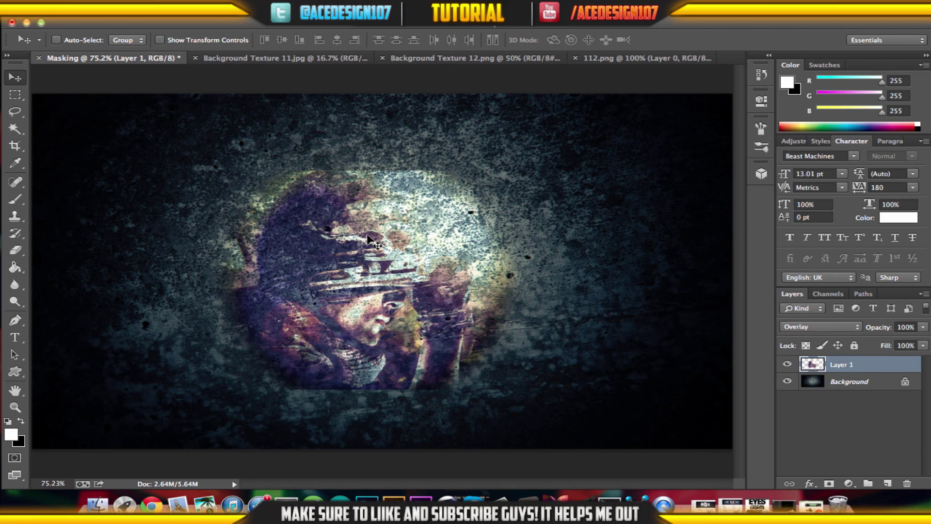
pyautogui.press('Delete')
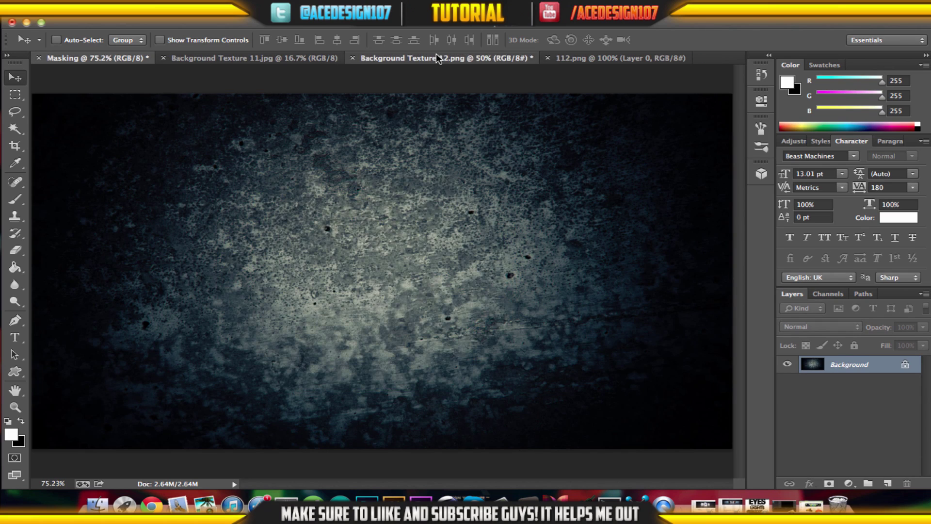
pyautogui.click(436, 57)
pyautogui.click(613, 58)
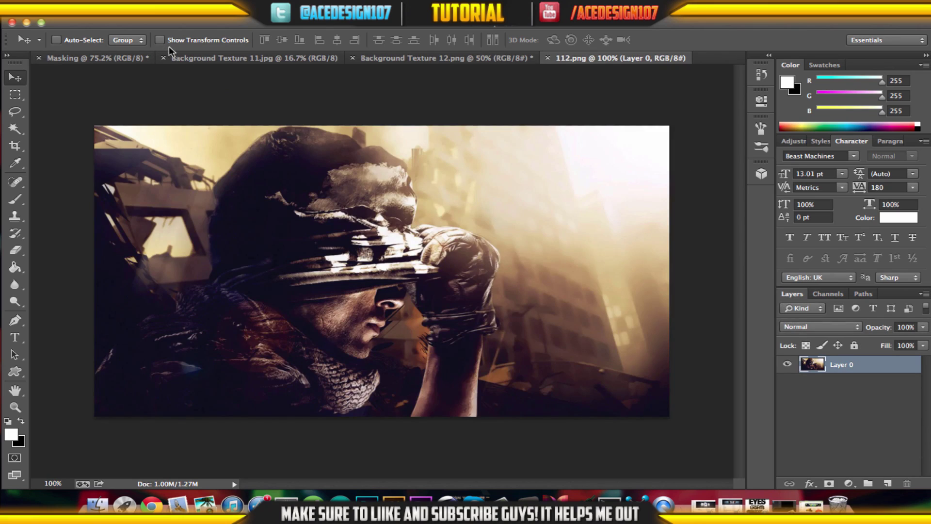
pyautogui.click(198, 59)
pyautogui.click(626, 59)
pyautogui.moveTo(389, 222); pyautogui.dragTo(87, 59)
pyautogui.moveTo(362, 247); pyautogui.dragTo(379, 230)
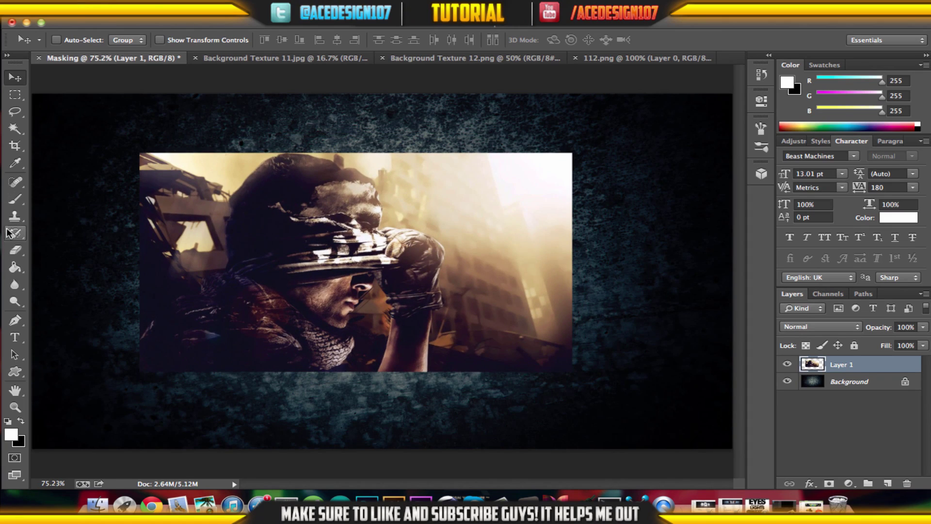
# Select the Eraser tool, test a stroke on the soldier image's upper-right corner and undo it
pyautogui.click(15, 250)
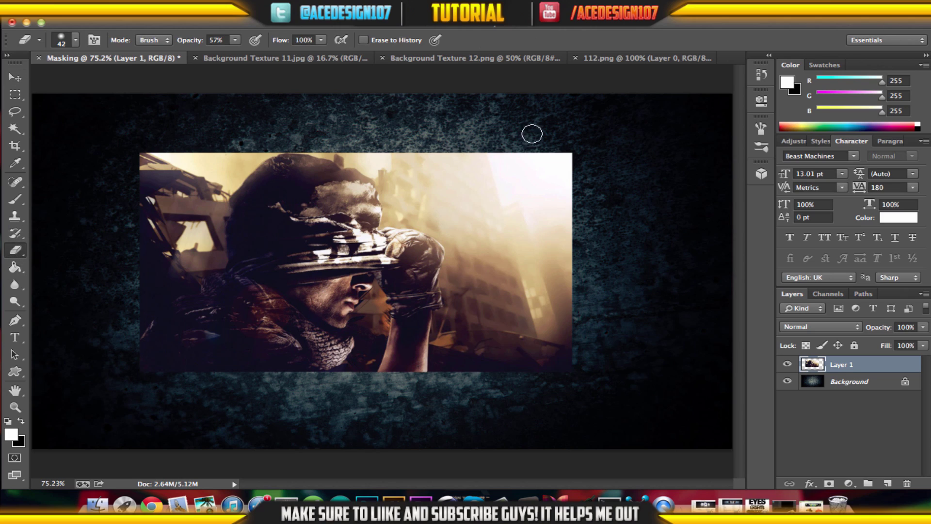
pyautogui.moveTo(582, 158); pyautogui.dragTo(544, 159)
pyautogui.press('super+z')
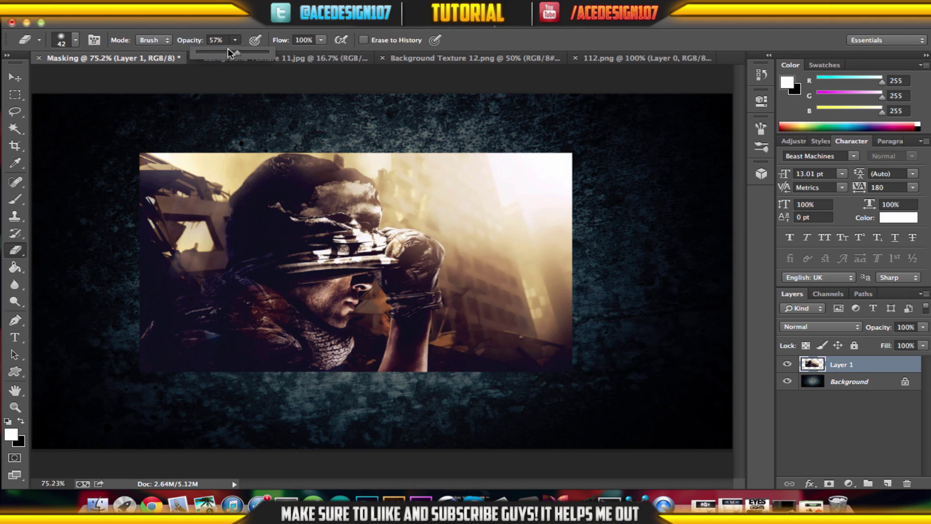
# Set the eraser's opacity to 50% and its brush size to 100 px
pyautogui.moveTo(228, 48); pyautogui.dragTo(229, 50)
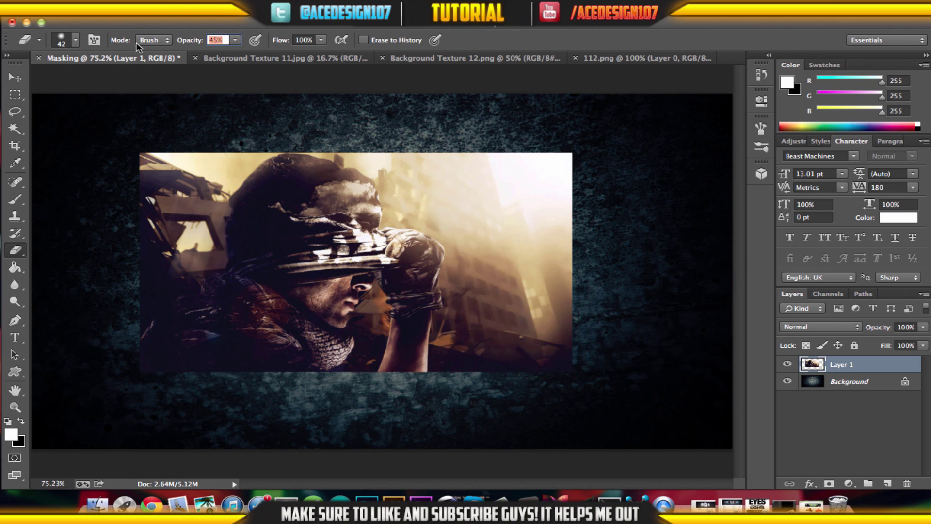
pyautogui.click(76, 40)
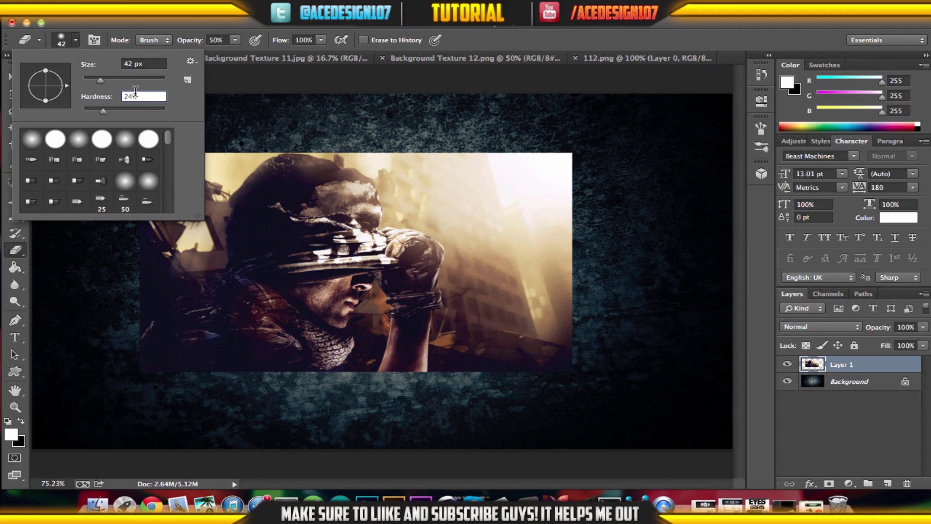
pyautogui.write('2')
pyautogui.press('Return')
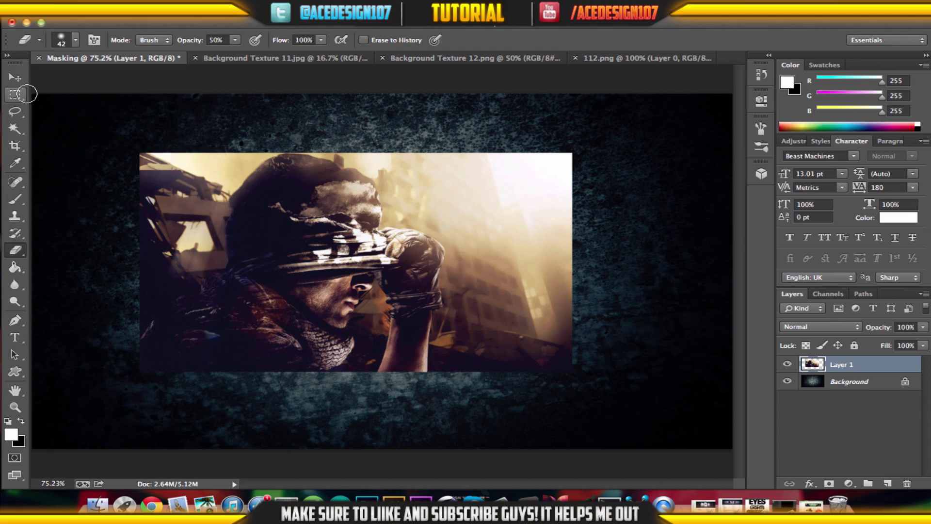
pyautogui.click(76, 41)
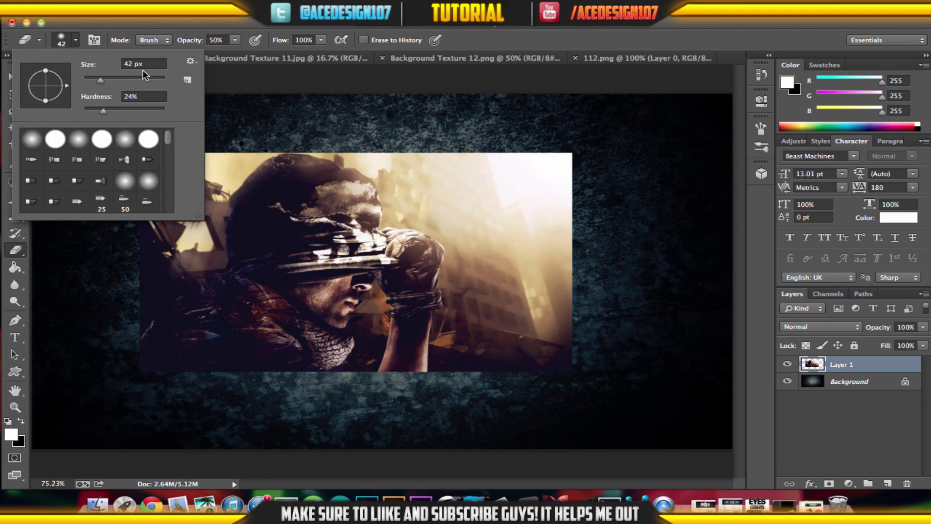
pyautogui.write('100')
pyautogui.press('Return')
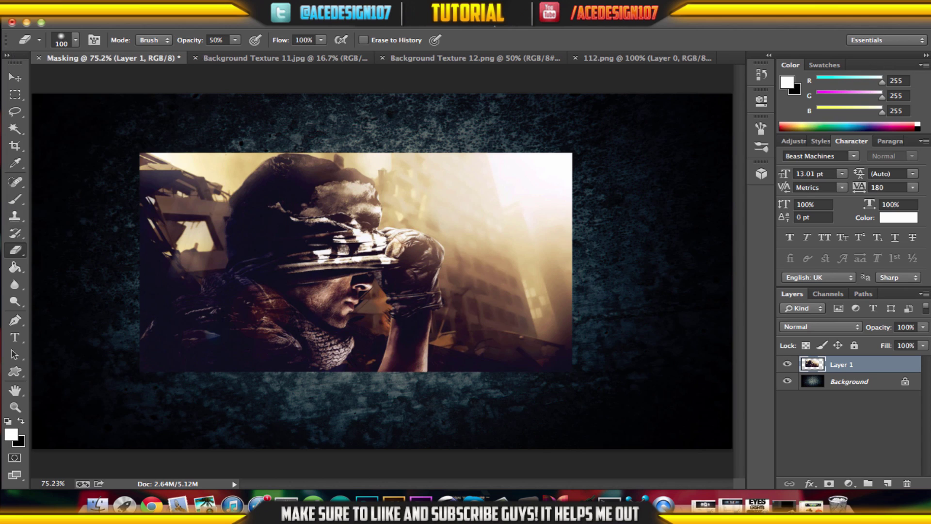
# Erase the soldier image's edges all around with soft strokes and fade out its right part up to the gloved hand
pyautogui.moveTo(605, 145)
pyautogui.mouseDown()
pyautogui.moveTo(498, 156)
pyautogui.moveTo(592, 111)
pyautogui.moveTo(515, 144)
pyautogui.moveTo(569, 142)
pyautogui.moveTo(564, 157)
pyautogui.moveTo(548, 161)
pyautogui.moveTo(575, 169)
pyautogui.moveTo(564, 199)
pyautogui.moveTo(546, 110)
pyautogui.moveTo(545, 155)
pyautogui.moveTo(530, 150)
pyautogui.moveTo(538, 141)
pyautogui.moveTo(509, 140)
pyautogui.moveTo(472, 144)
pyautogui.mouseUp()
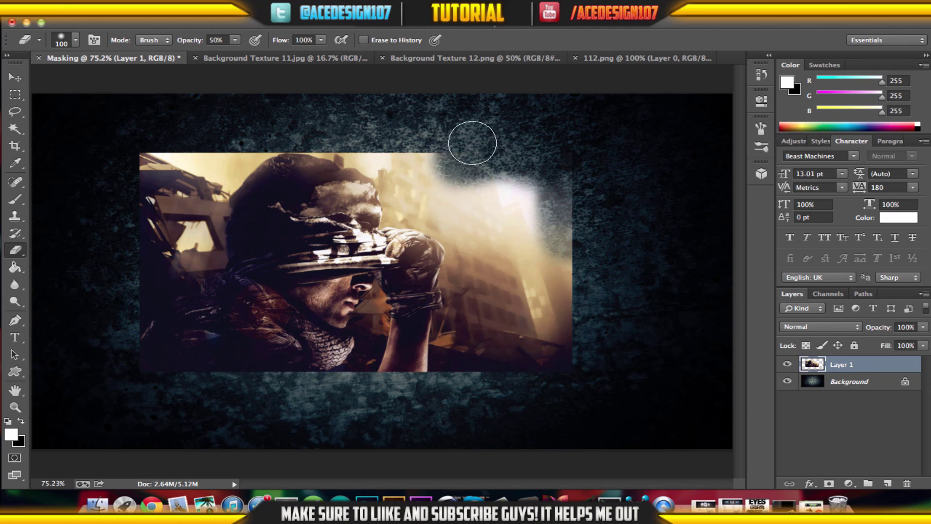
pyautogui.moveTo(538, 155)
pyautogui.mouseDown()
pyautogui.moveTo(568, 195)
pyautogui.moveTo(563, 170)
pyautogui.moveTo(576, 184)
pyautogui.moveTo(573, 233)
pyautogui.moveTo(567, 183)
pyautogui.moveTo(589, 212)
pyautogui.moveTo(567, 341)
pyautogui.moveTo(577, 325)
pyautogui.moveTo(524, 362)
pyautogui.moveTo(594, 338)
pyautogui.moveTo(474, 388)
pyautogui.moveTo(517, 380)
pyautogui.moveTo(516, 362)
pyautogui.moveTo(419, 388)
pyautogui.moveTo(454, 384)
pyautogui.moveTo(356, 392)
pyautogui.moveTo(428, 394)
pyautogui.moveTo(379, 399)
pyautogui.moveTo(420, 376)
pyautogui.moveTo(148, 385)
pyautogui.moveTo(129, 301)
pyautogui.moveTo(130, 364)
pyautogui.moveTo(134, 319)
pyautogui.moveTo(147, 370)
pyautogui.moveTo(132, 223)
pyautogui.moveTo(137, 300)
pyautogui.moveTo(138, 252)
pyautogui.moveTo(126, 334)
pyautogui.moveTo(137, 353)
pyautogui.moveTo(138, 261)
pyautogui.moveTo(152, 364)
pyautogui.moveTo(132, 185)
pyautogui.moveTo(141, 201)
pyautogui.moveTo(153, 121)
pyautogui.moveTo(131, 202)
pyautogui.moveTo(174, 128)
pyautogui.moveTo(121, 216)
pyautogui.moveTo(147, 174)
pyautogui.moveTo(212, 142)
pyautogui.moveTo(176, 140)
pyautogui.moveTo(94, 194)
pyautogui.moveTo(196, 140)
pyautogui.moveTo(141, 181)
pyautogui.moveTo(193, 144)
pyautogui.moveTo(103, 175)
pyautogui.moveTo(174, 130)
pyautogui.moveTo(96, 212)
pyautogui.moveTo(245, 119)
pyautogui.moveTo(179, 196)
pyautogui.moveTo(163, 260)
pyautogui.moveTo(160, 159)
pyautogui.moveTo(152, 264)
pyautogui.moveTo(136, 173)
pyautogui.moveTo(104, 233)
pyautogui.moveTo(180, 357)
pyautogui.mouseUp()
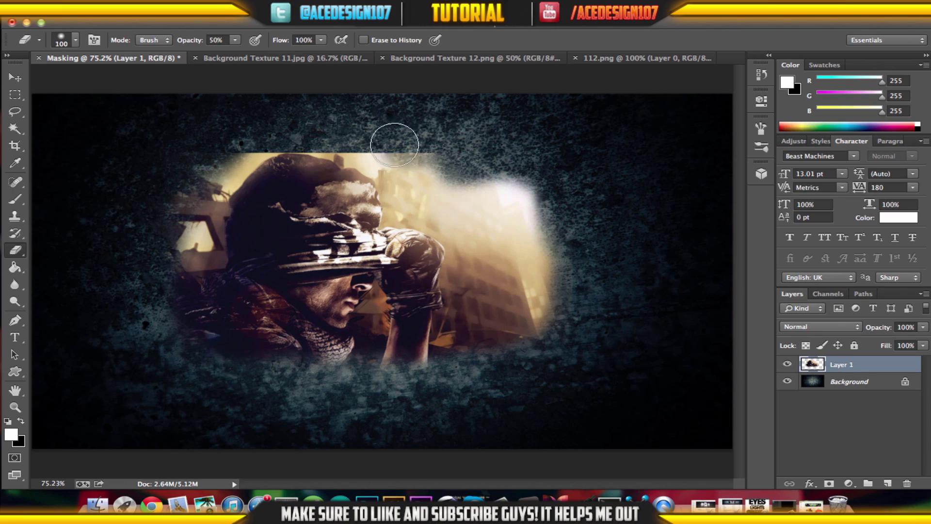
pyautogui.moveTo(394, 145)
pyautogui.mouseDown()
pyautogui.moveTo(352, 132)
pyautogui.moveTo(382, 136)
pyautogui.moveTo(183, 138)
pyautogui.moveTo(412, 141)
pyautogui.moveTo(342, 135)
pyautogui.mouseUp()
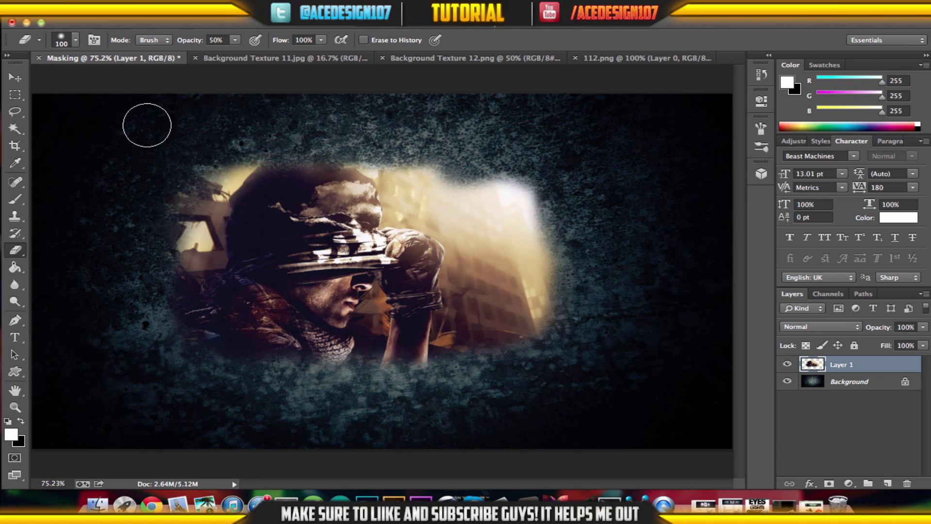
pyautogui.moveTo(543, 168)
pyautogui.mouseDown()
pyautogui.moveTo(558, 196)
pyautogui.moveTo(553, 236)
pyautogui.moveTo(477, 160)
pyautogui.moveTo(535, 272)
pyautogui.moveTo(497, 141)
pyautogui.moveTo(541, 297)
pyautogui.moveTo(493, 238)
pyautogui.moveTo(544, 346)
pyautogui.mouseUp()
pyautogui.moveTo(542, 227)
pyautogui.mouseDown()
pyautogui.moveTo(534, 245)
pyautogui.moveTo(483, 135)
pyautogui.moveTo(527, 361)
pyautogui.moveTo(477, 173)
pyautogui.moveTo(506, 369)
pyautogui.moveTo(499, 273)
pyautogui.moveTo(473, 335)
pyautogui.mouseUp()
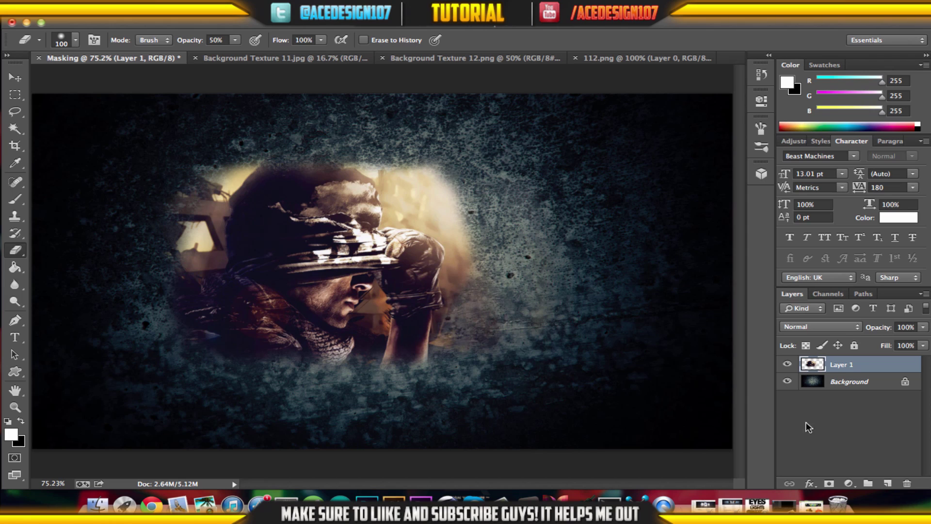
# Undo all the eraser strokes and the placement of the soldier image, leaving only the background texture
pyautogui.press('alt+super+z')
pyautogui.press('alt+super+z')
pyautogui.press('alt+super+z')
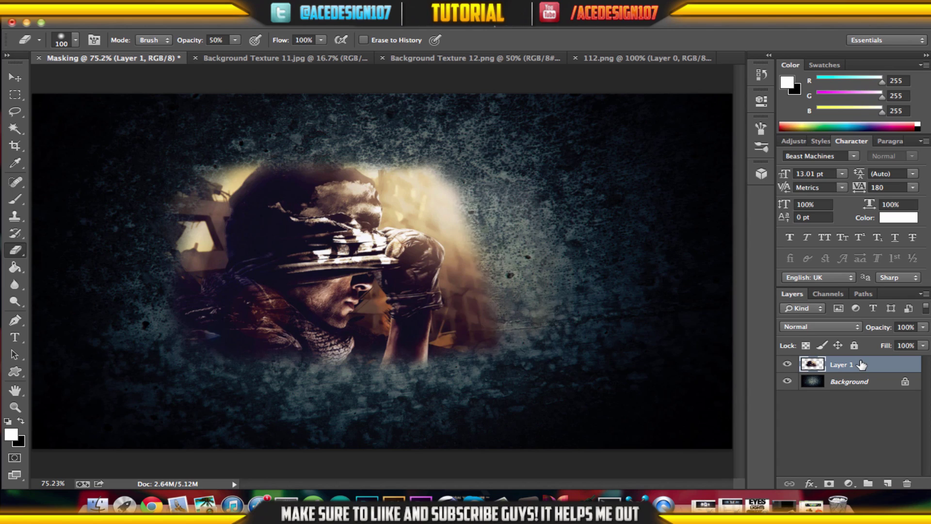
pyautogui.press('super+alt+z')
pyautogui.press('super+alt+z')
pyautogui.press('super+alt+z')
pyautogui.press('super+alt+z')
pyautogui.press('super+alt+z')
pyautogui.press('super+alt+z')
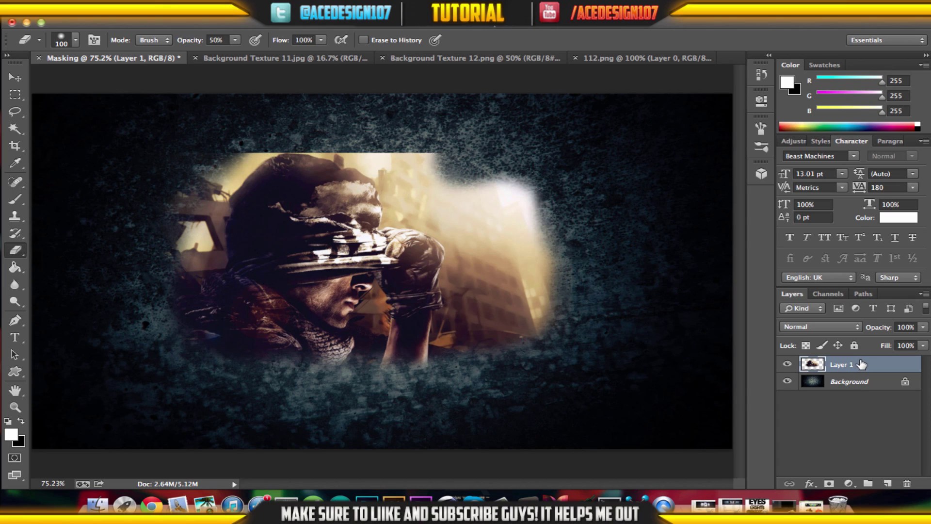
pyautogui.press('super+alt+z')
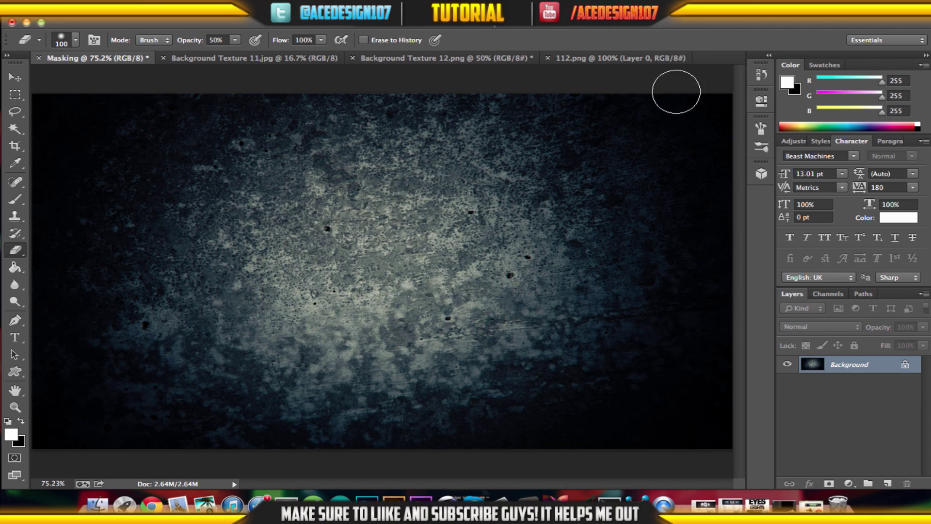
# Copy the soldier image from 112.png into the Masking document and enlarge it slightly toward its upper-right corner
pyautogui.click(642, 62)
pyautogui.moveTo(504, 281)
pyautogui.mouseDown()
pyautogui.moveTo(519, 232)
pyautogui.moveTo(531, 260)
pyautogui.moveTo(344, 92)
pyautogui.mouseUp()
pyautogui.press('super+alt+z')
pyautogui.press('v')
pyautogui.moveTo(129, 61); pyautogui.dragTo(376, 262)
pyautogui.press('super+t')
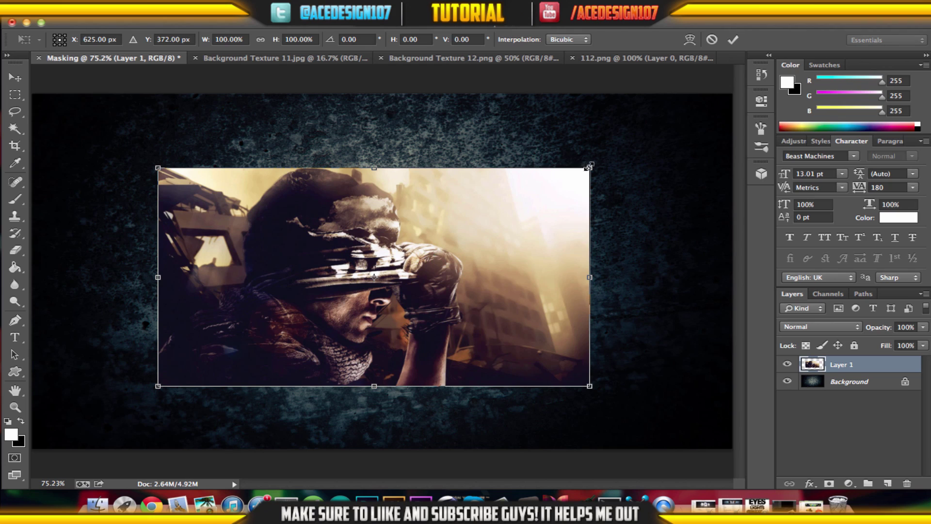
pyautogui.moveTo(589, 167); pyautogui.dragTo(616, 155)
pyautogui.press('Return')
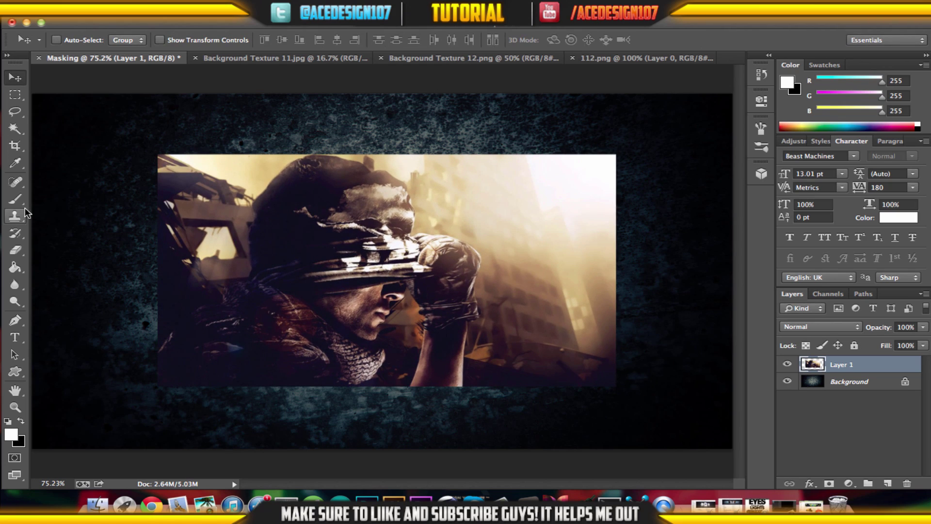
# Draw a closed curved path around the soldier's head, gloved hand and upper body with the Pen tool
pyautogui.click(15, 320)
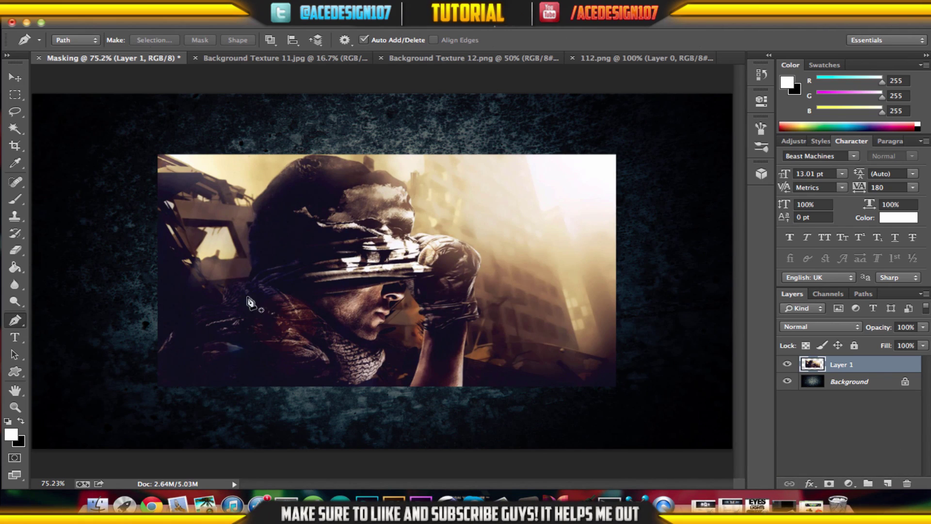
pyautogui.click(257, 392)
pyautogui.moveTo(325, 152); pyautogui.dragTo(492, 93)
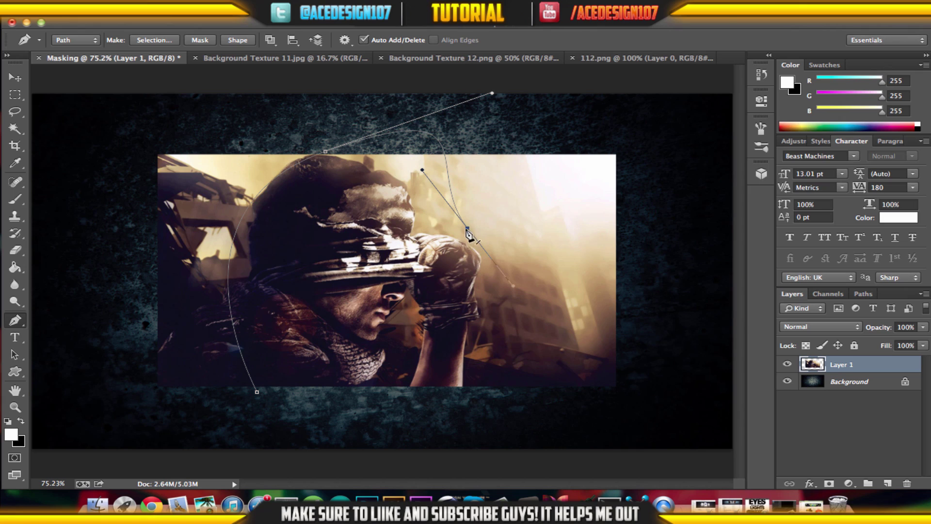
pyautogui.moveTo(488, 398); pyautogui.dragTo(458, 407)
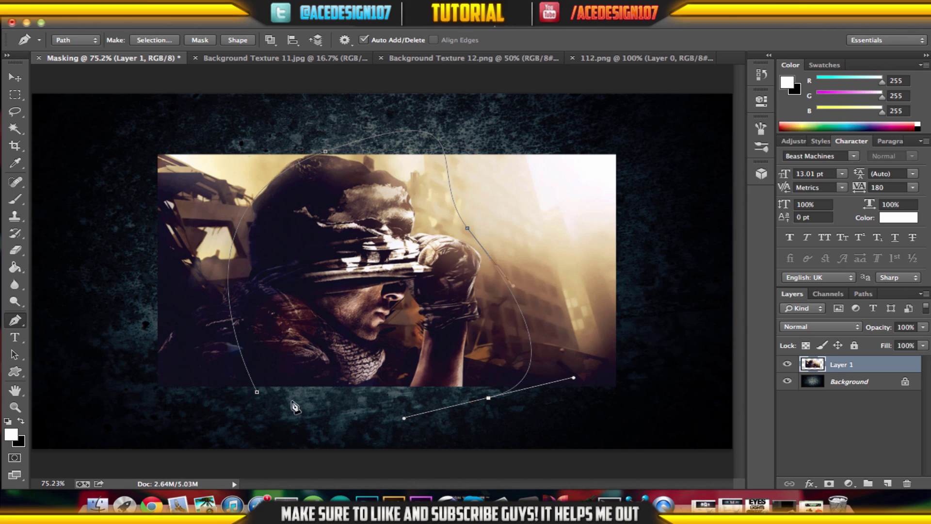
# Convert the path around the soldier into a new anti-aliased selection with a 30-pixel feather radius
pyautogui.rightClick(376, 361)
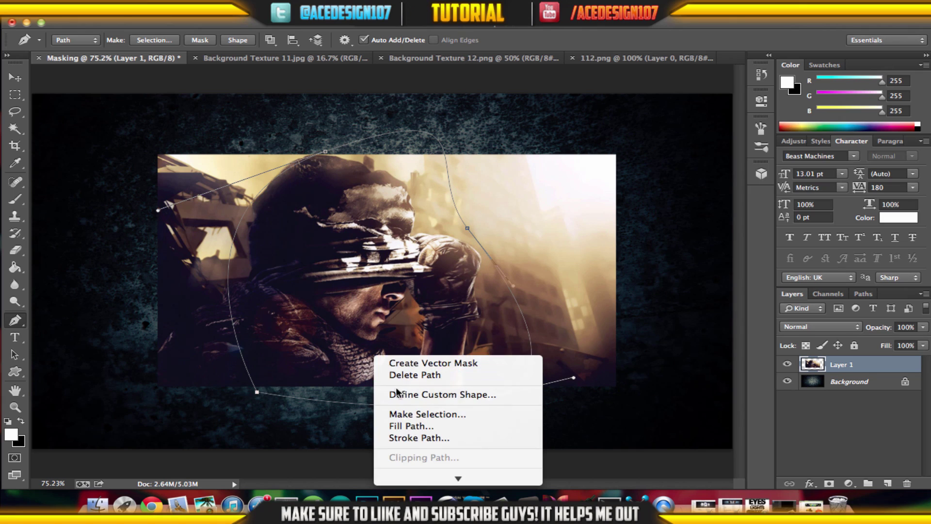
pyautogui.click(399, 412)
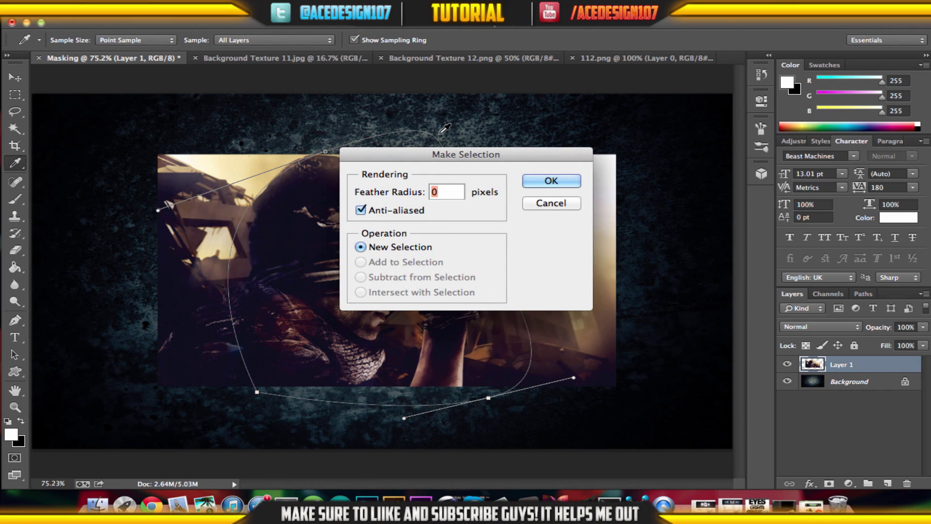
pyautogui.moveTo(478, 164); pyautogui.dragTo(731, 85)
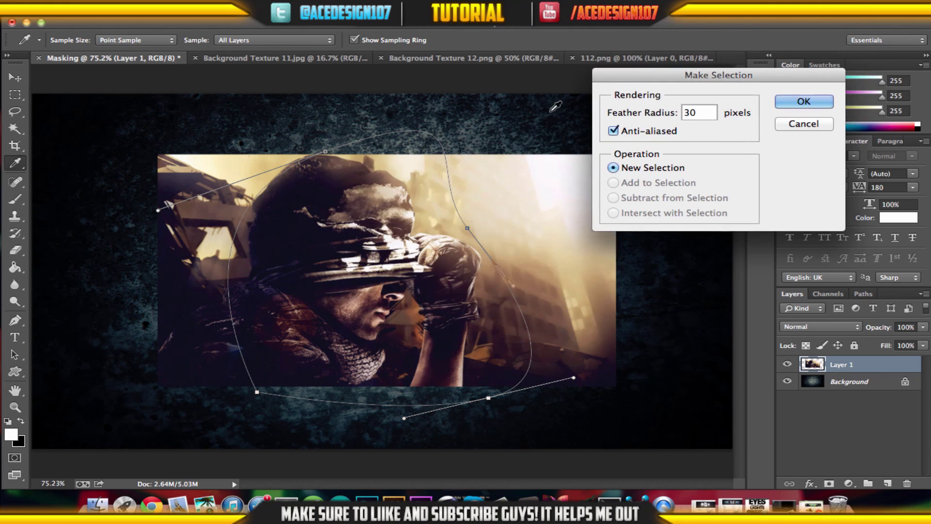
pyautogui.click(787, 101)
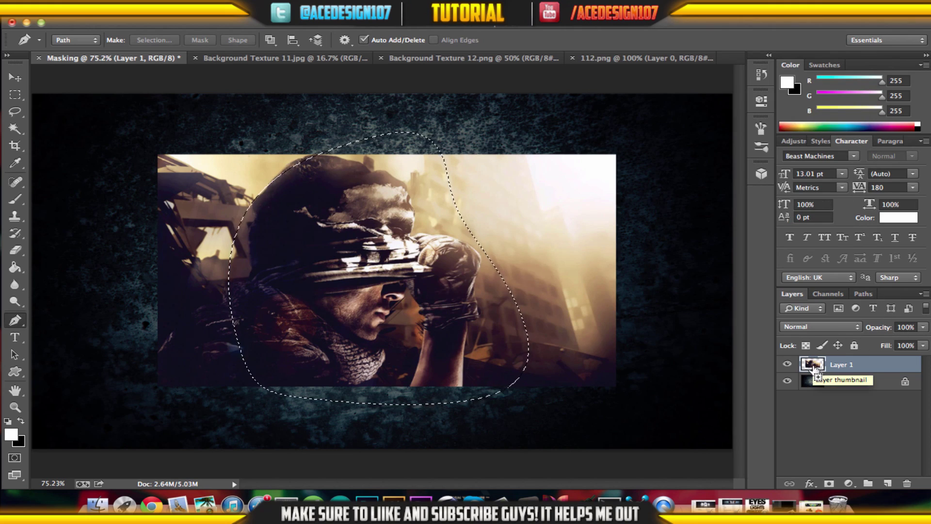
# Invert the feathered selection, delete the surrounding part of the soldier image and deselect
pyautogui.press('super+shift+i')
pyautogui.press('Delete')
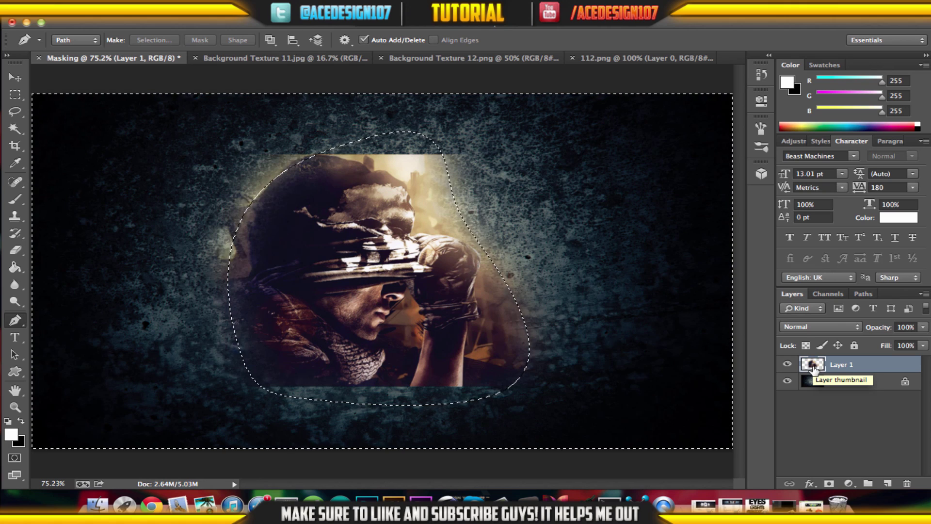
pyautogui.press('super+d')
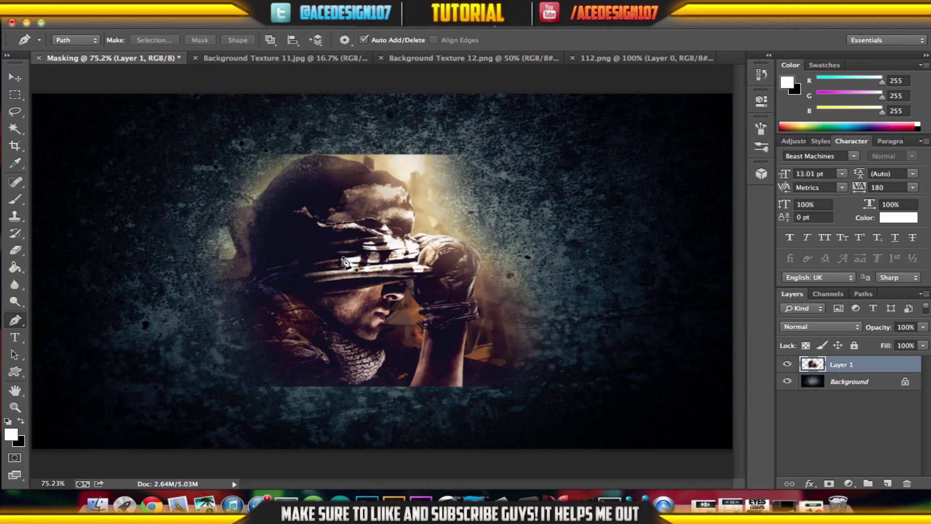
# Undo the feathered cut-out and its selection, going back to the closed path around the soldier
pyautogui.press('super+alt+z')
pyautogui.press('super+alt+z')
pyautogui.rightClick(375, 267)
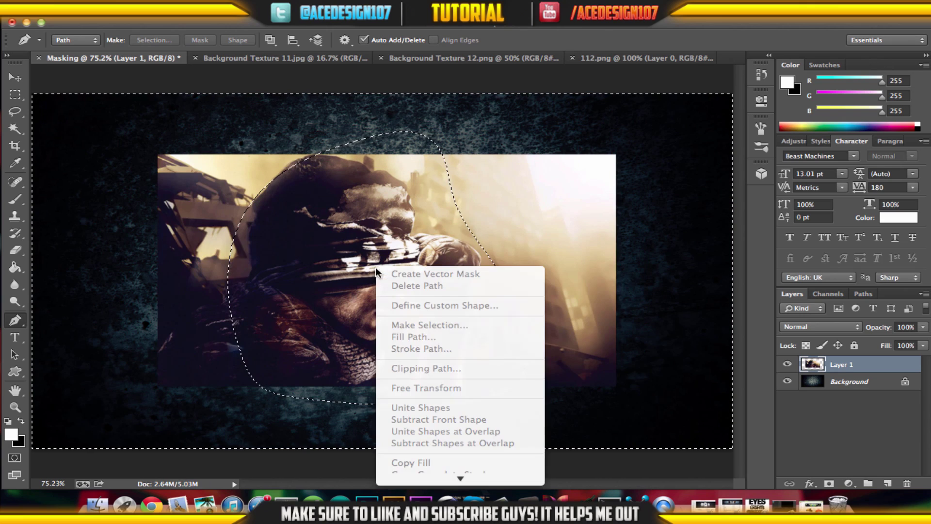
pyautogui.rightClick(346, 311)
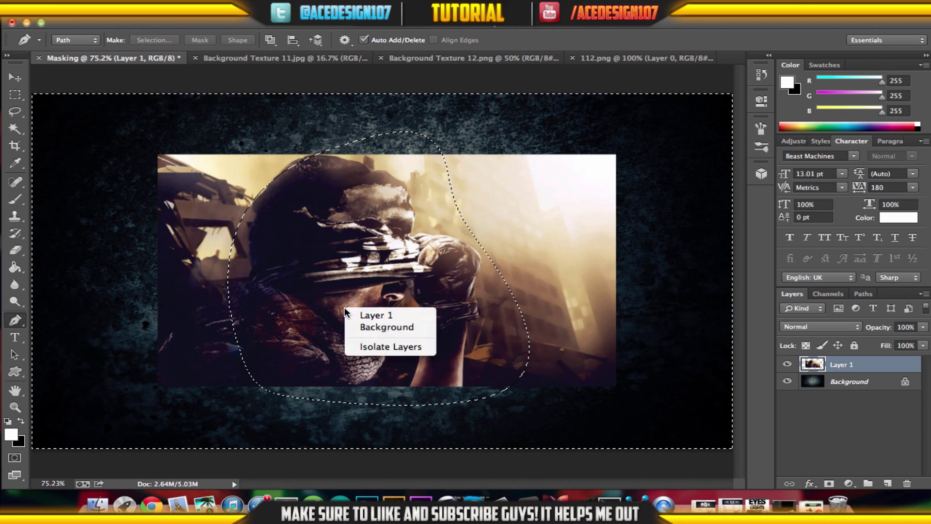
pyautogui.click(302, 235)
pyautogui.press('super+alt+z')
pyautogui.press('super+alt+z')
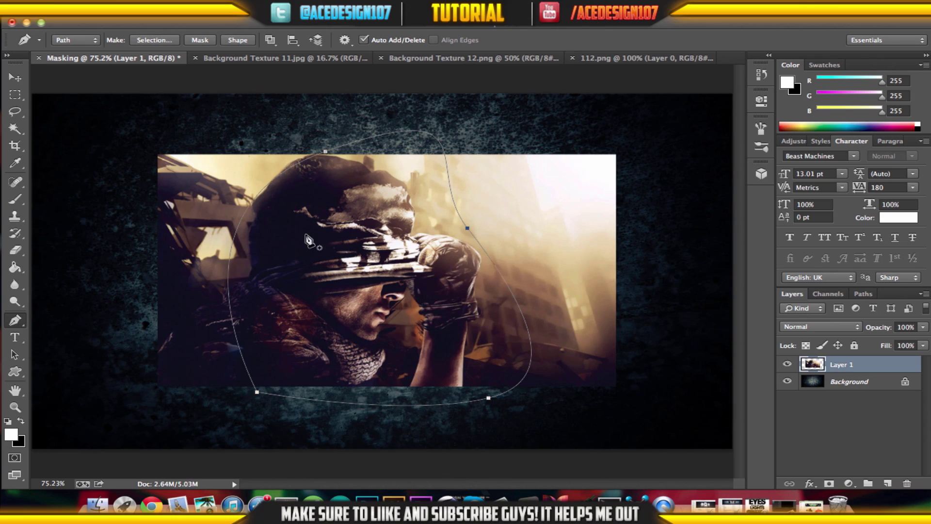
# Convert the path into a hard-edged selection, delete the soldier image outside it and deselect
pyautogui.rightClick(309, 241)
pyautogui.click(355, 293)
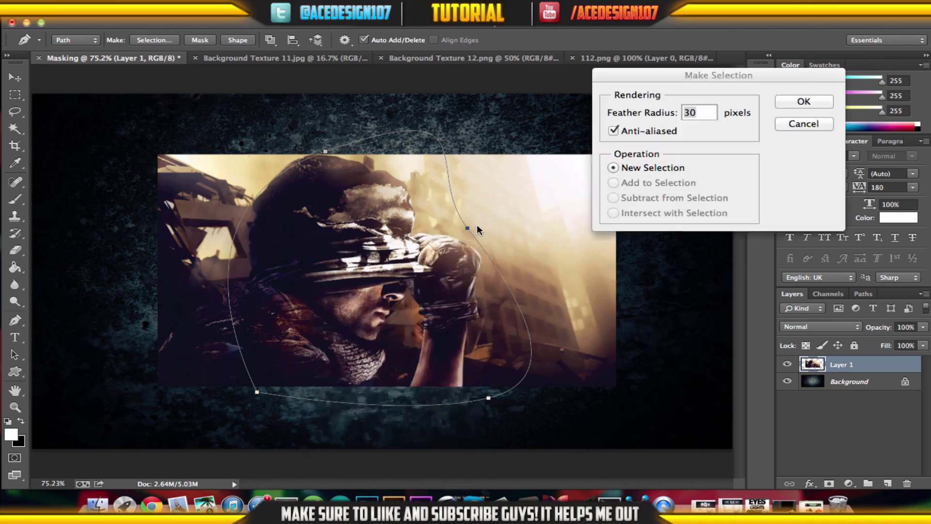
pyautogui.press('Return')
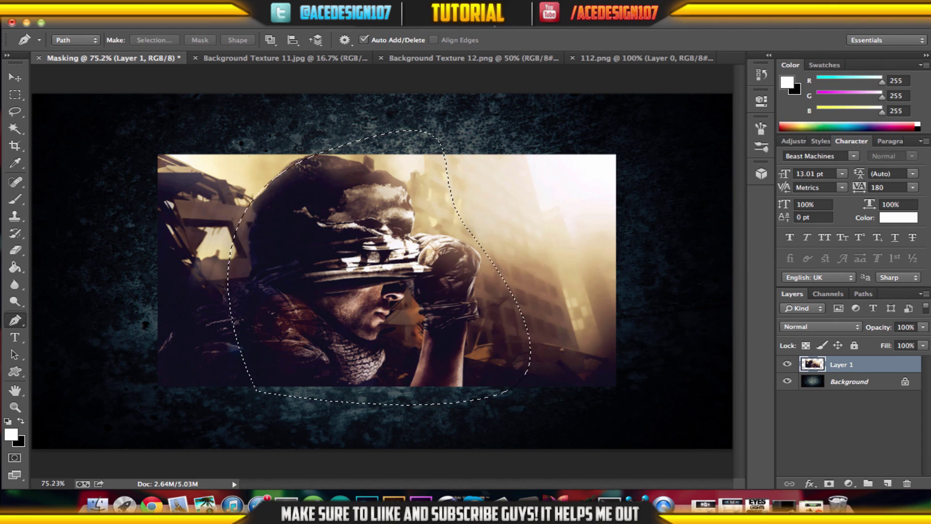
pyautogui.hotkey('ctrl', 'shift', 'i')
pyautogui.press('Delete')
pyautogui.hotkey('ctrl', 'd')
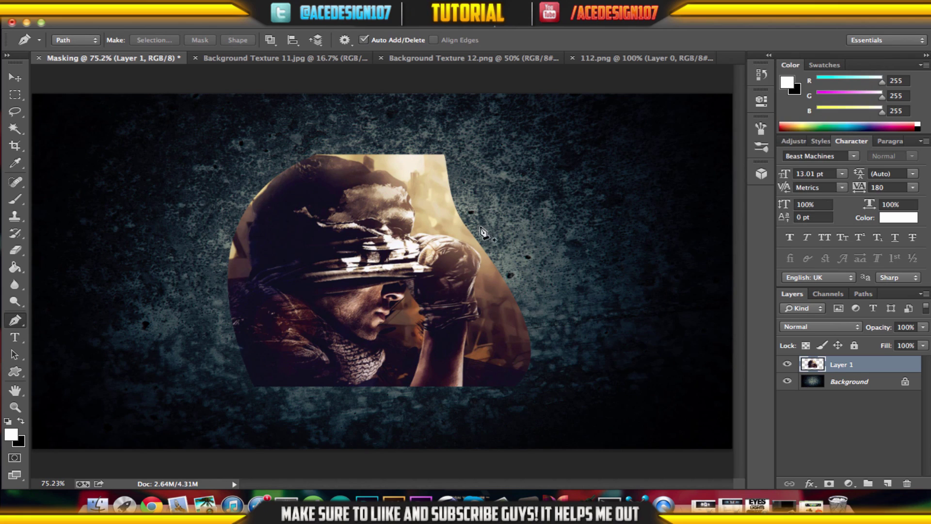
# Undo the hard-edged cut-out and delete the pen path around the soldier
pyautogui.hotkey('ctrl', 'alt', 'z')
pyautogui.hotkey('ctrl', 'alt', 'z')
pyautogui.hotkey('ctrl', 'alt', 'z')
pyautogui.hotkey('ctrl', 'alt', 'z')
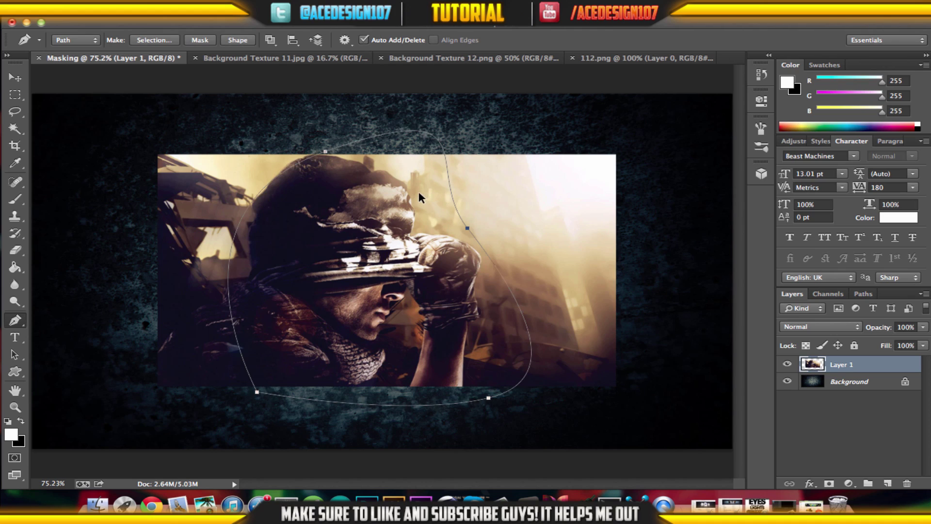
pyautogui.click(18, 76)
pyautogui.press('BackSpace')
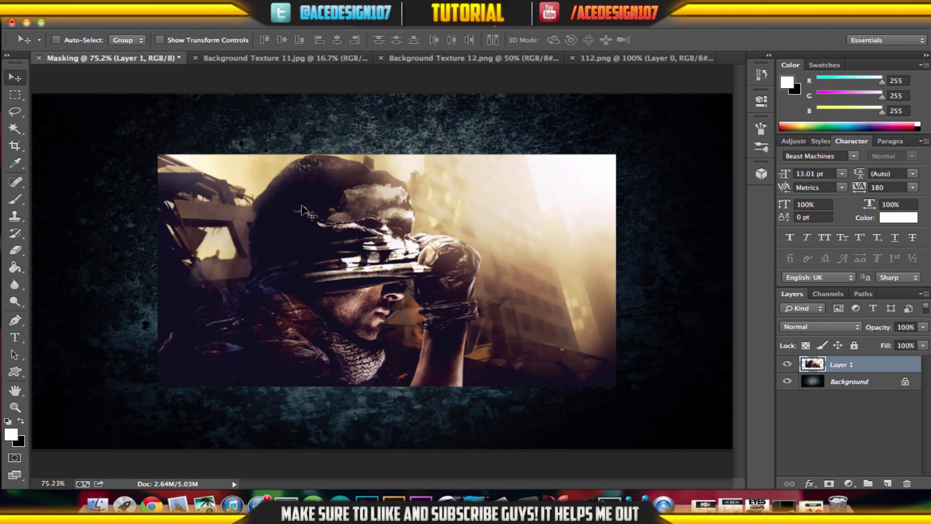
# Outline the soldier with a Polygonal Lasso selection and set the tool's feather to 30 px
pyautogui.moveTo(15, 112); pyautogui.dragTo(44, 117)
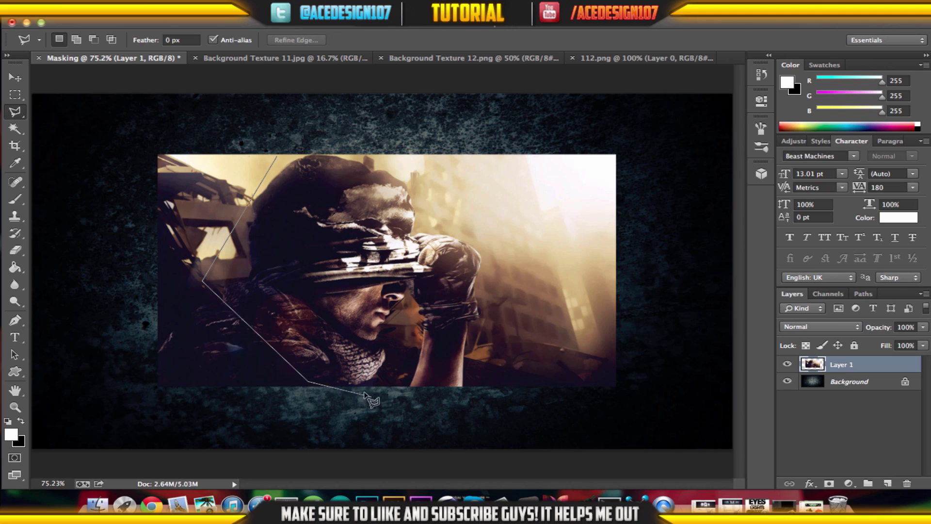
pyautogui.click(276, 155)
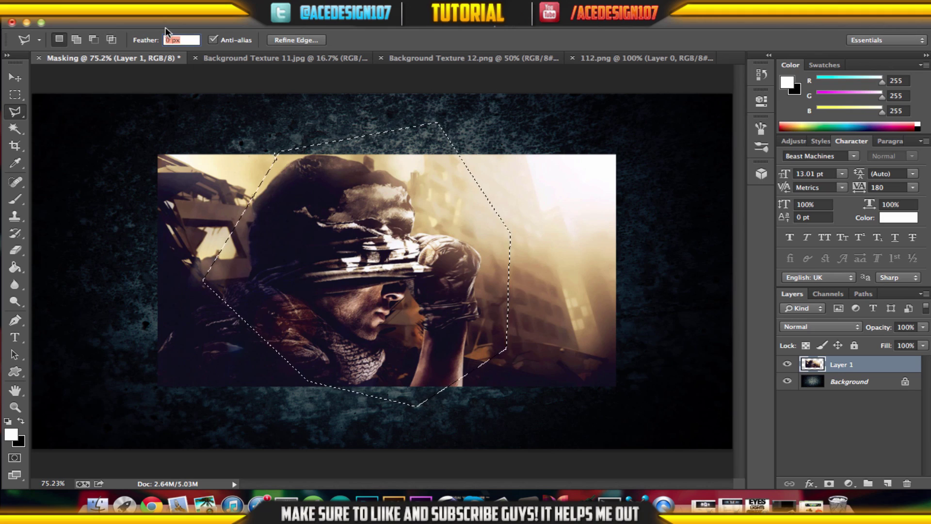
pyautogui.write('30')
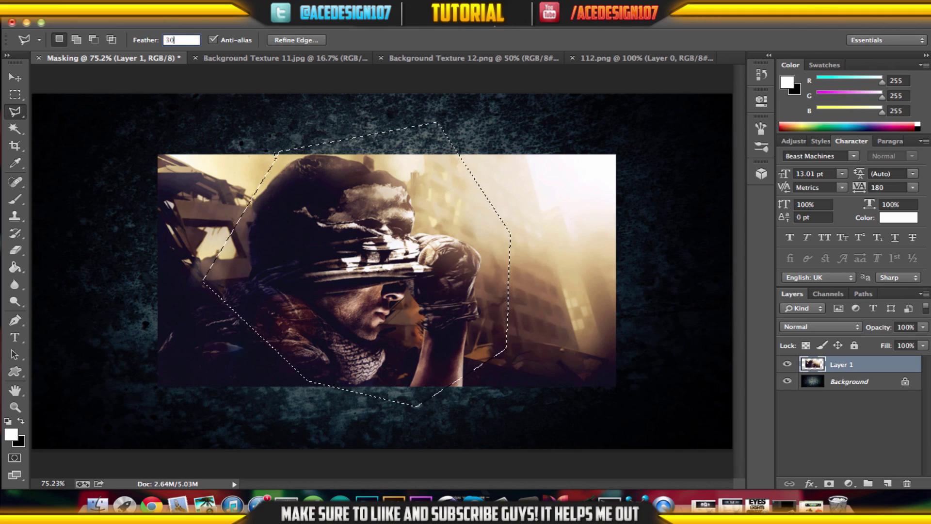
pyautogui.press('Return')
# Invert the polygonal selection, delete the image area around the soldier and deselect
pyautogui.press('super+shift+i')
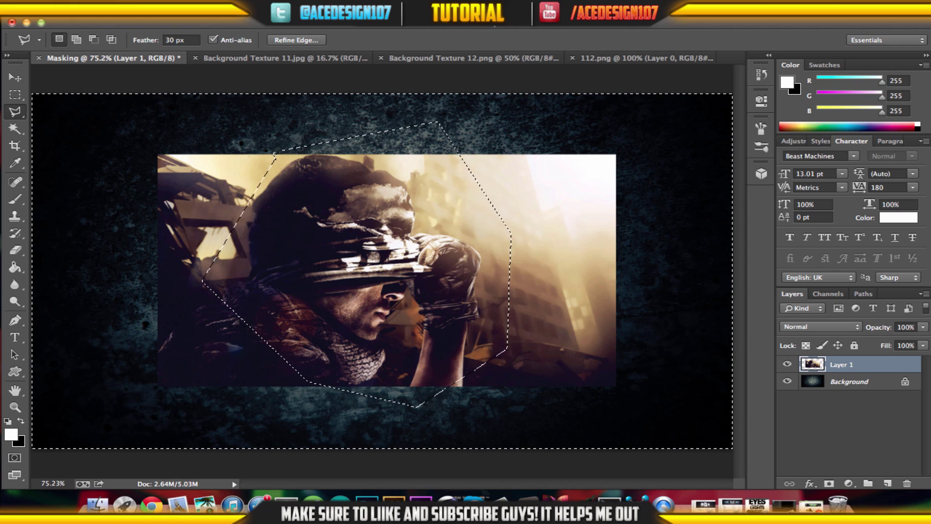
pyautogui.press('Delete')
pyautogui.press('super+d')
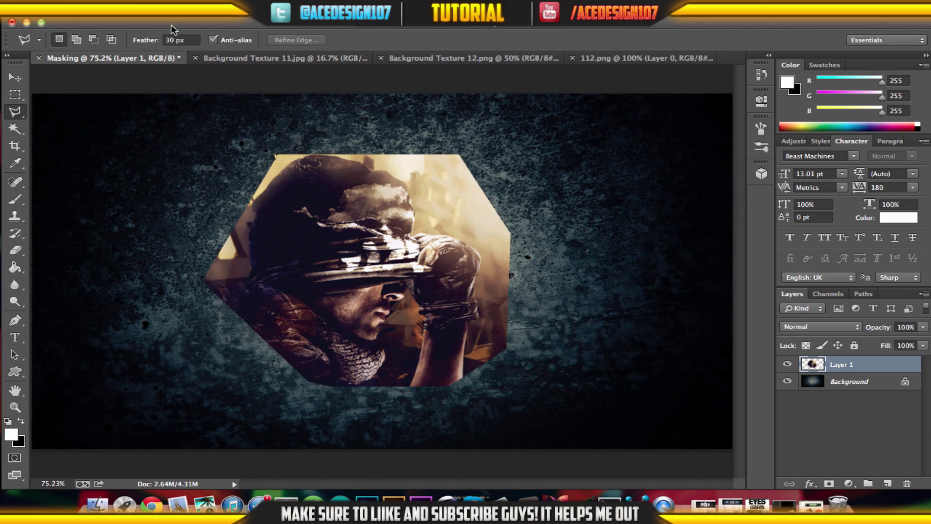
# Undo the polygonal cut-out and clear the selection
pyautogui.press('super+alt+z')
pyautogui.press('super+alt+z')
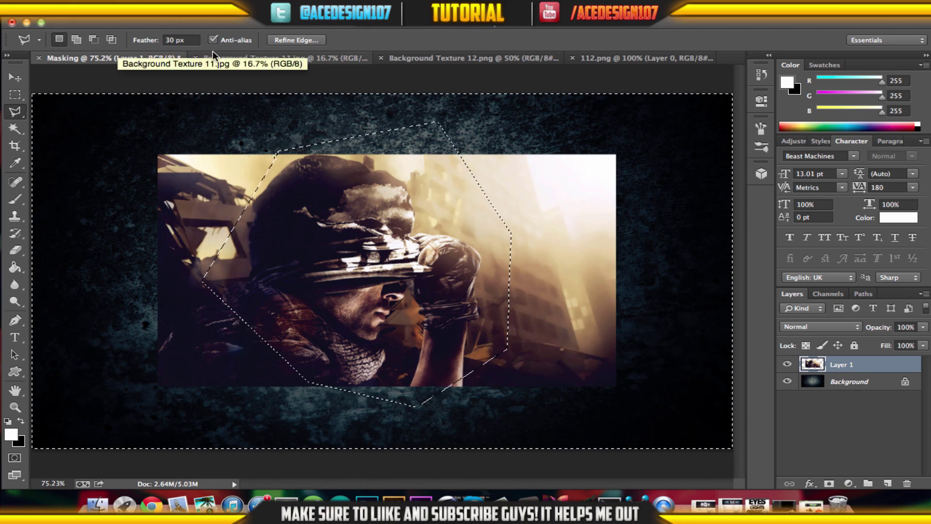
pyautogui.press('super+d')
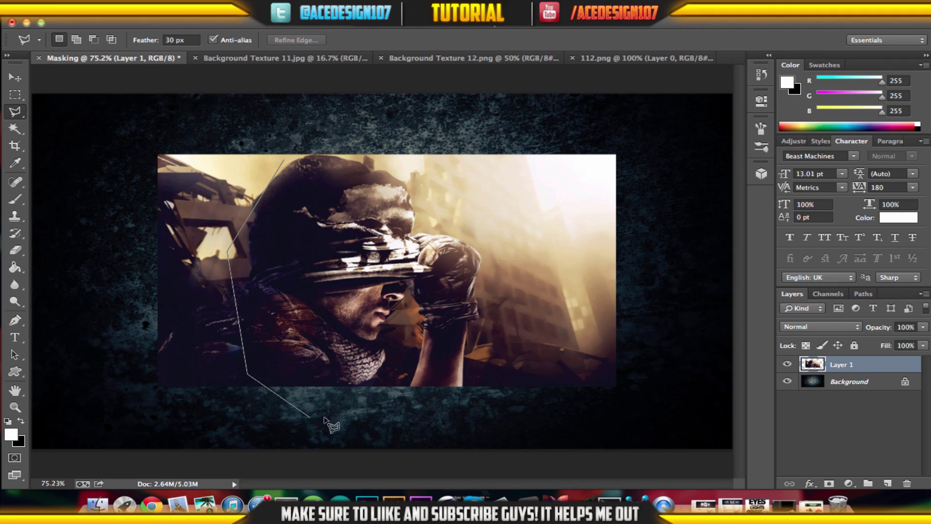
# Outline the soldier again with the Polygonal Lasso at 30 px feather, delete everything outside the selection and deselect
pyautogui.click(289, 162)
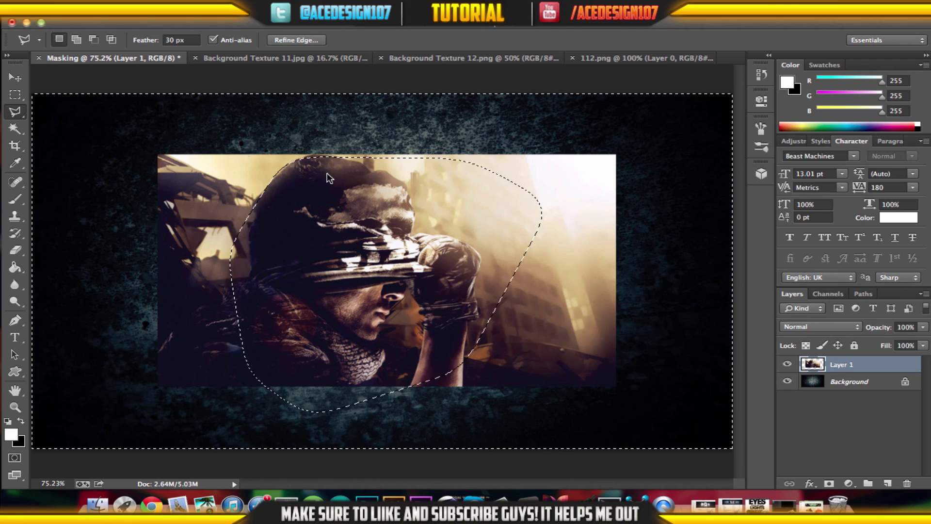
pyautogui.press('shift+super+i')
pyautogui.press('Delete')
pyautogui.press('super+d')
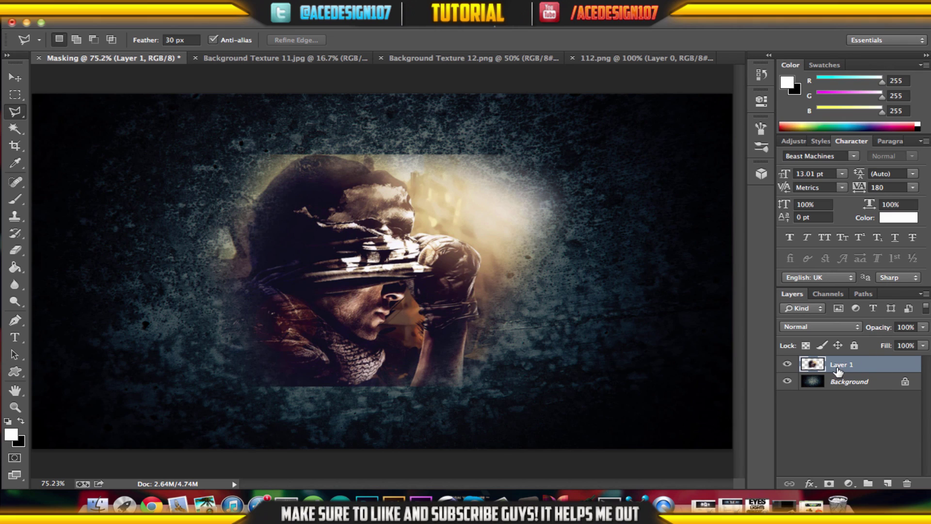
# Delete the soldier image layer, keeping only the background texture
pyautogui.press('Delete')
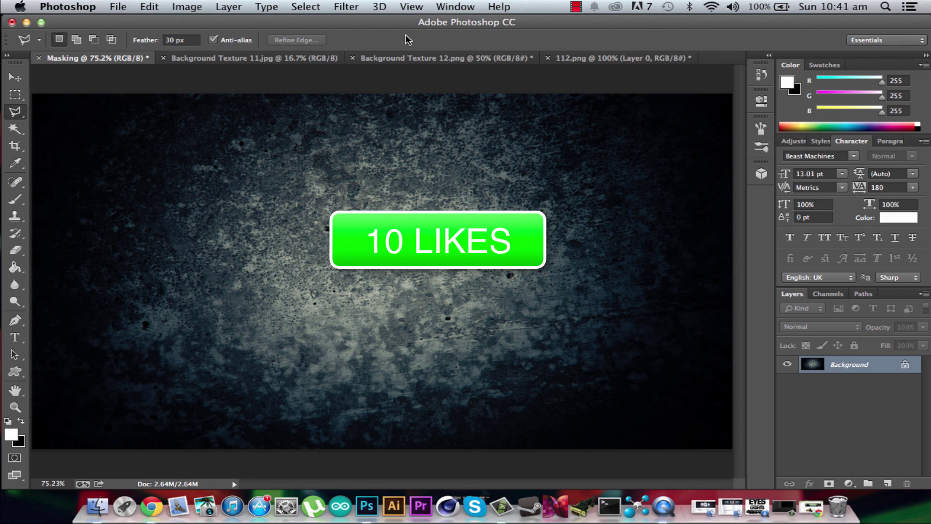
# Close Background Texture 11.jpg, Background Texture 12.png and 112.png without saving changes, and minimize the application window
pyautogui.click(163, 59)
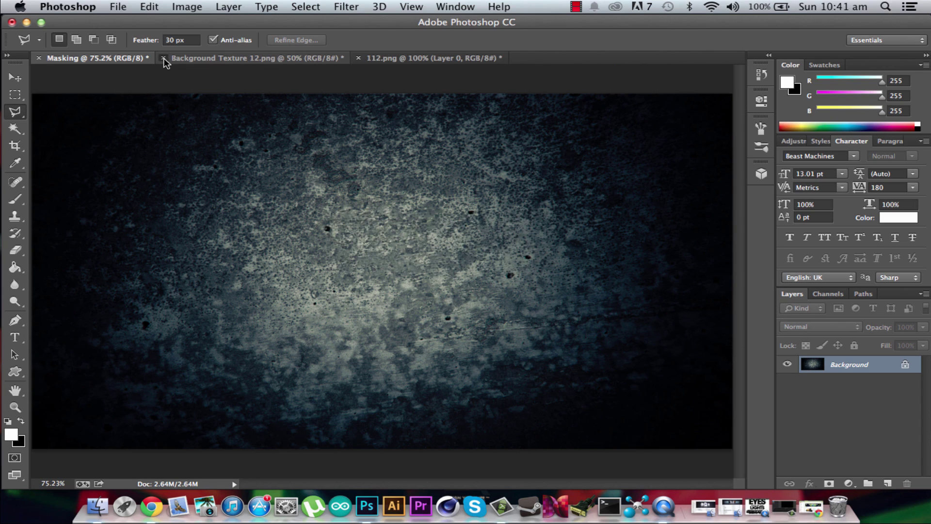
pyautogui.click(163, 58)
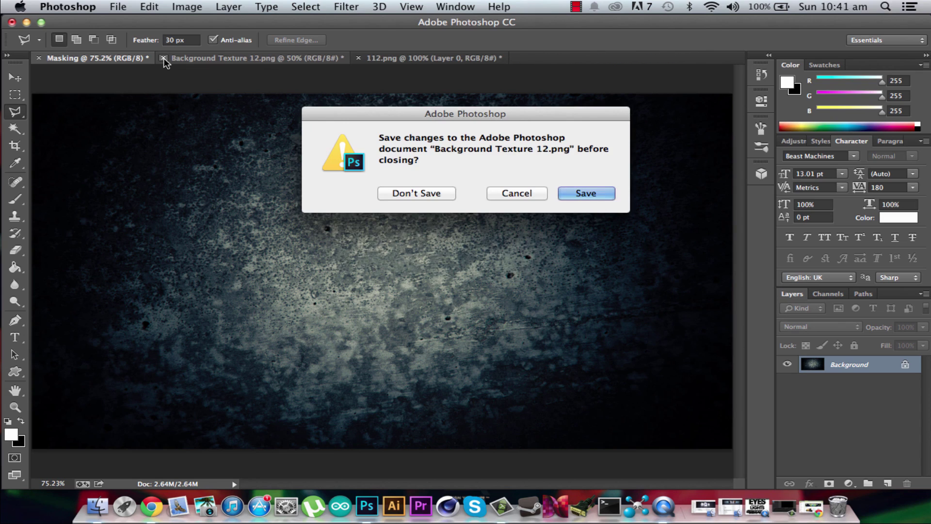
pyautogui.click(428, 194)
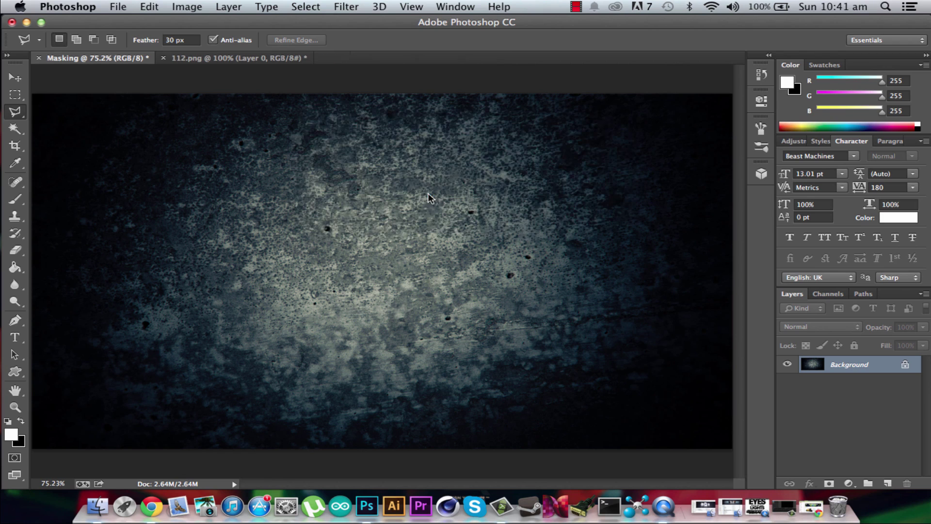
pyautogui.click(163, 58)
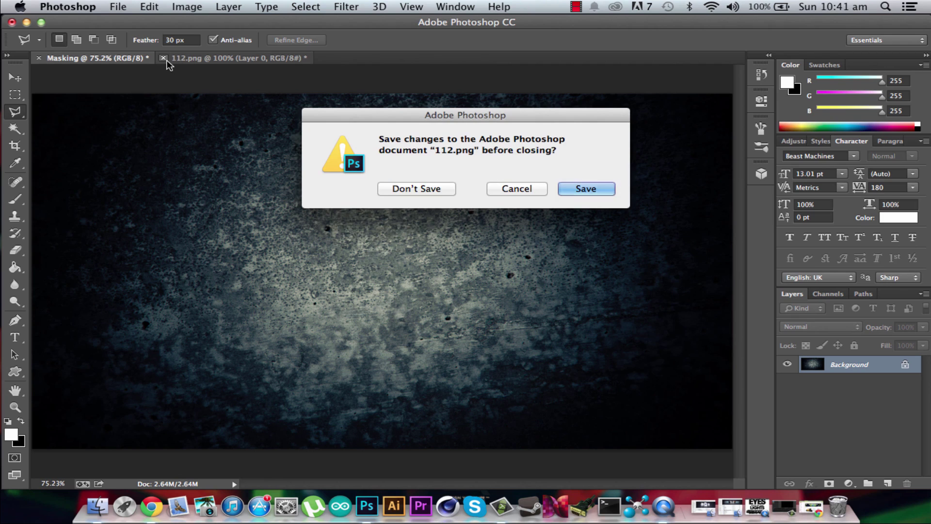
pyautogui.click(411, 188)
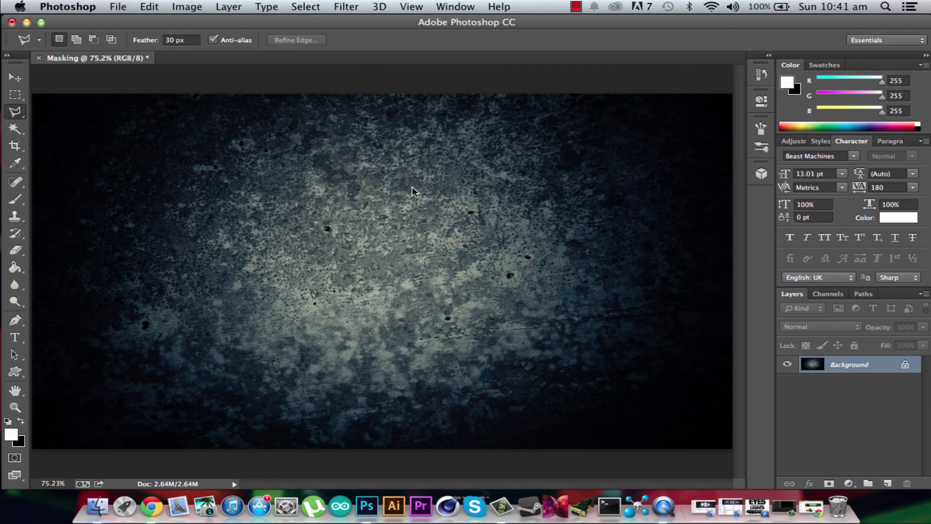
pyautogui.click(26, 23)
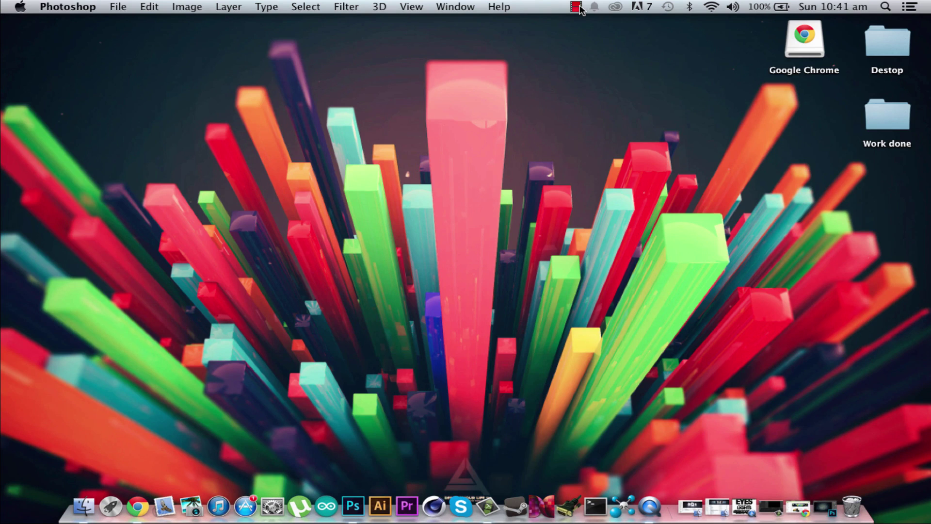
# Stop the screen recording, open it in Camtasia 2 and adjust the project canvas so the clip is shown larger
pyautogui.click(577, 7)
pyautogui.click(589, 20)
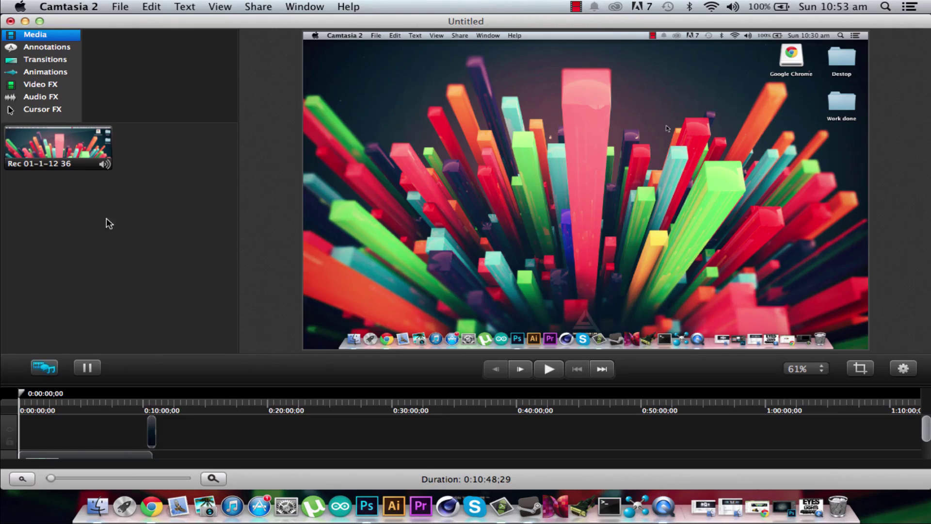
pyautogui.click(152, 6)
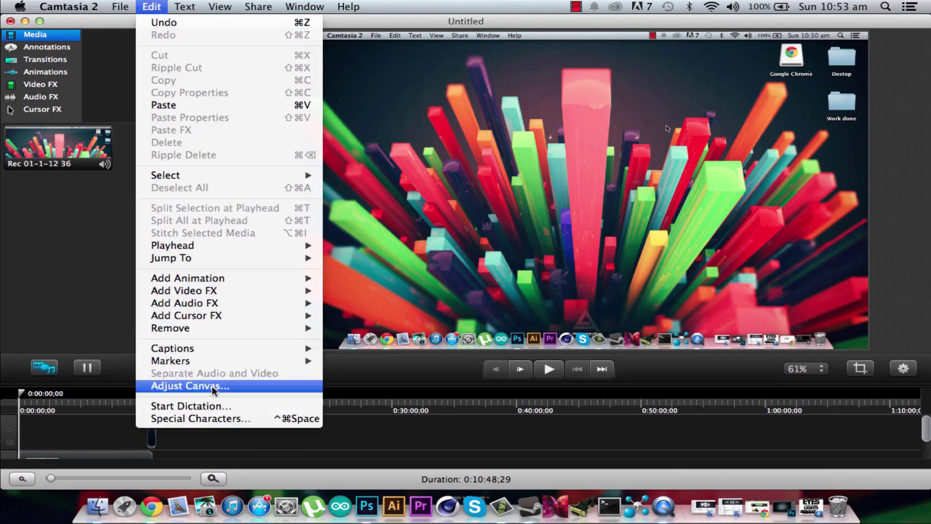
pyautogui.click(190, 383)
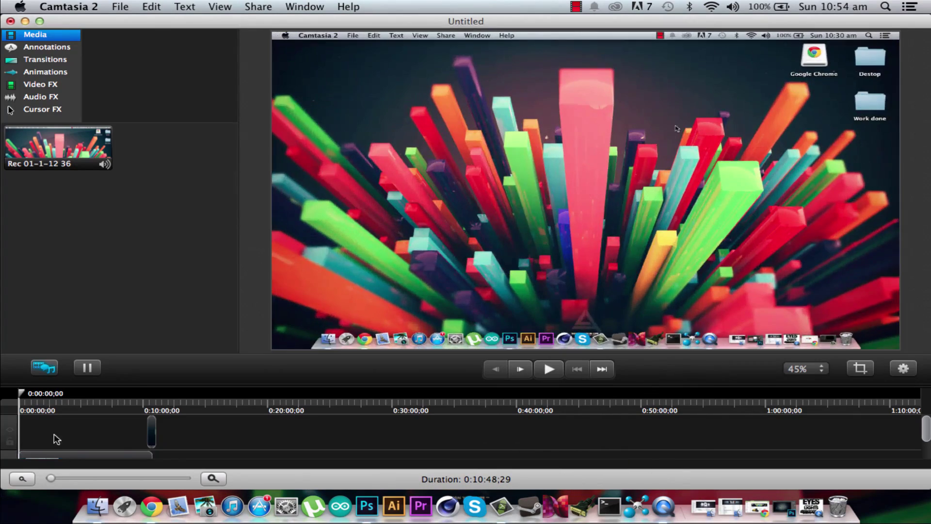
# Import Intro Blue.mp4 into the project and place it at the start of the timeline
pyautogui.press('super+shift+i')
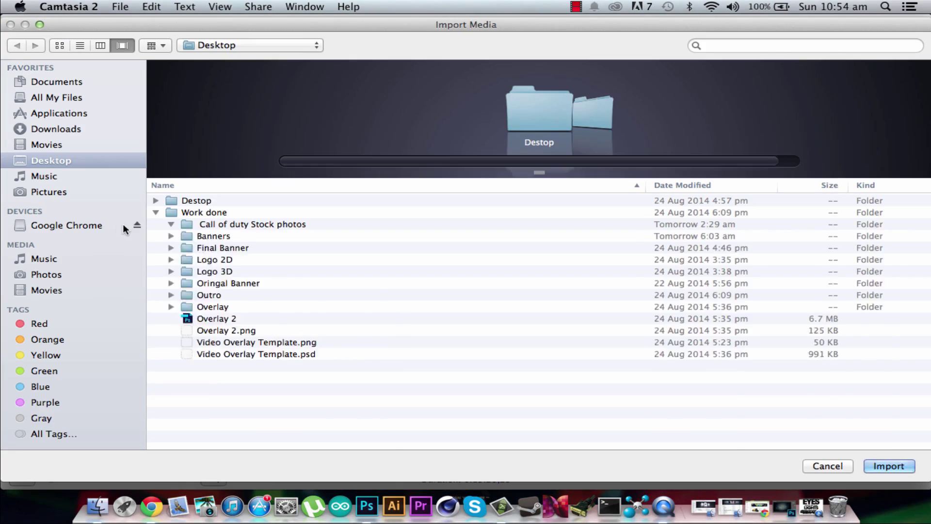
pyautogui.click(156, 201)
pyautogui.scroll(-3, 218, 311)
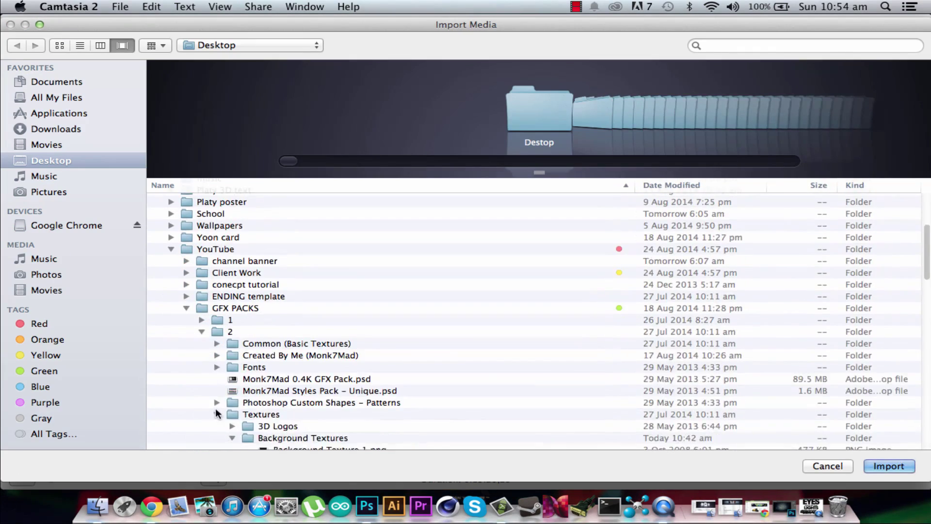
pyautogui.click(169, 279)
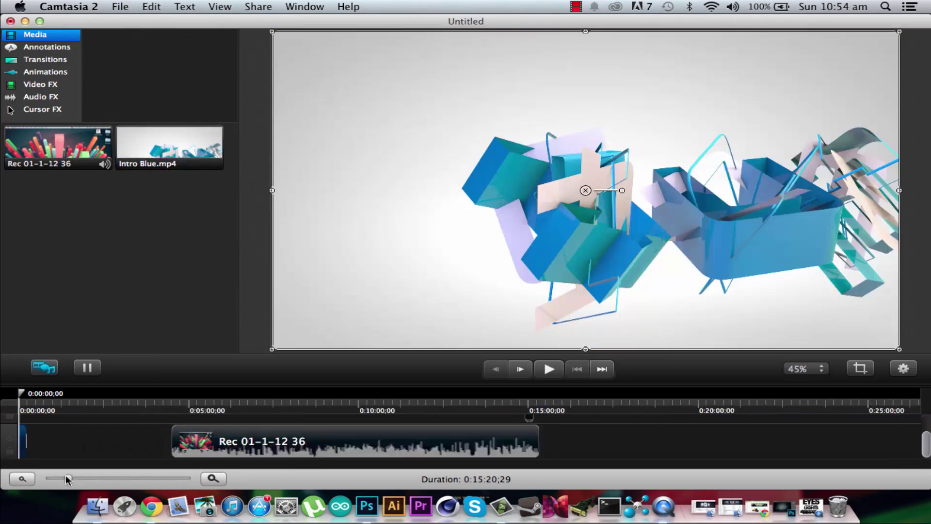
# Import the VISO Games clip and the Tutorial overlay, and add both to the timeline
pyautogui.click(121, 6)
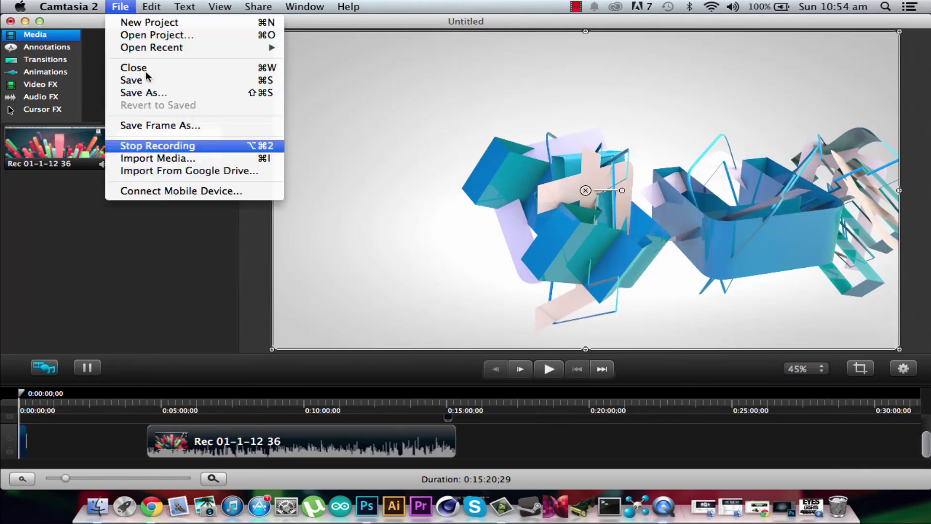
pyautogui.click(155, 158)
pyautogui.click(186, 219)
pyautogui.click(188, 420)
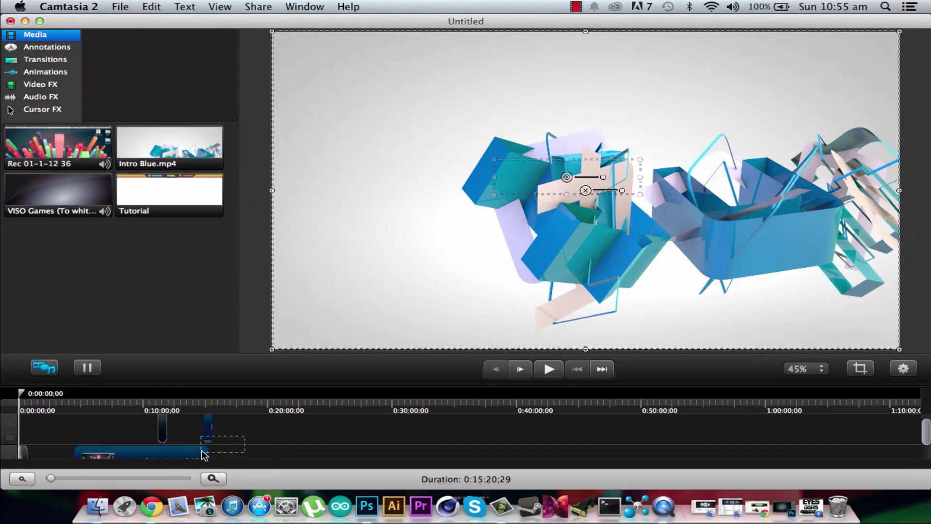
# Move the recording and its Tutorial overlay earlier on the timeline so they directly follow the intro clips
pyautogui.moveTo(203, 453); pyautogui.dragTo(151, 453)
pyautogui.scroll(-3, 173, 434)
pyautogui.moveTo(51, 478)
pyautogui.mouseDown()
pyautogui.moveTo(126, 478)
pyautogui.moveTo(61, 478)
pyautogui.mouseUp()
pyautogui.click(268, 419)
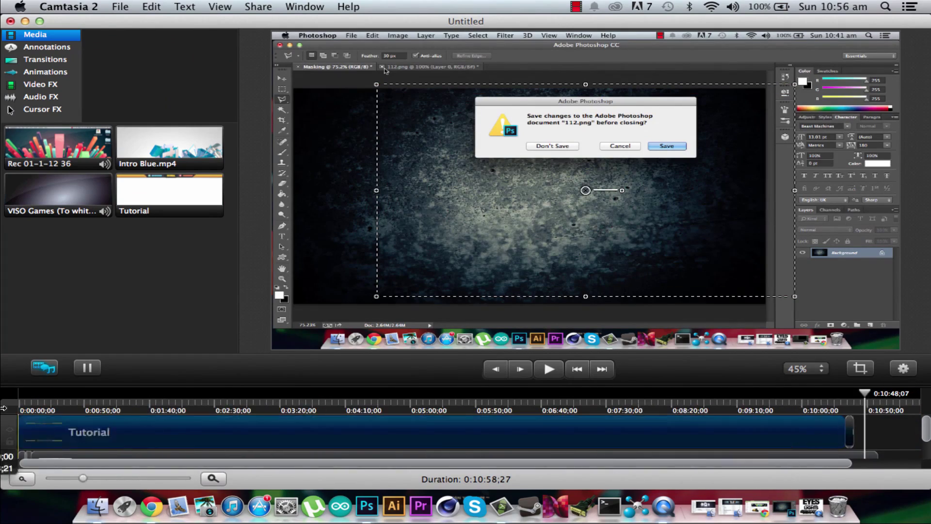
# Enlarge the Tutorial overlay to fill the canvas and return to the start of the timeline
pyautogui.moveTo(83, 478); pyautogui.dragTo(109, 478)
pyautogui.moveTo(797, 393); pyautogui.dragTo(187, 394)
pyautogui.moveTo(795, 296); pyautogui.dragTo(899, 348)
pyautogui.moveTo(110, 478); pyautogui.dragTo(53, 479)
pyautogui.moveTo(139, 393); pyautogui.dragTo(112, 400)
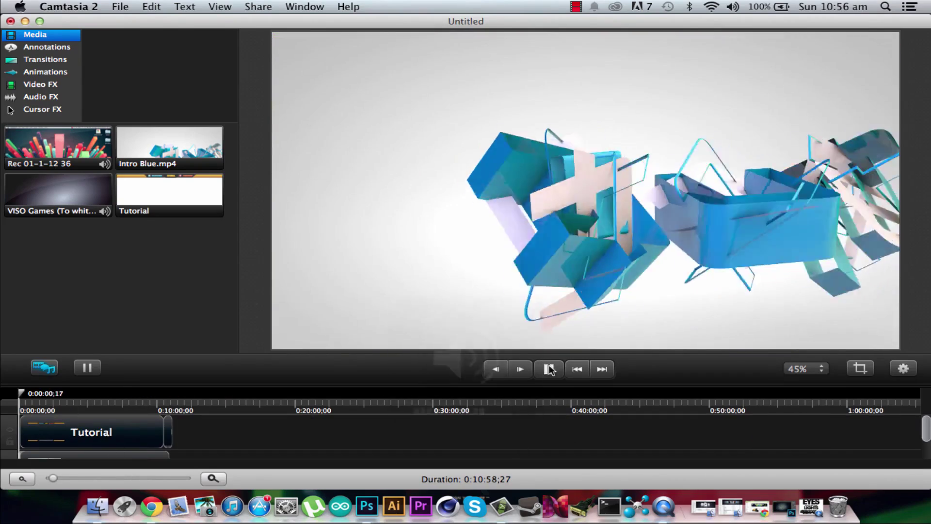
# Replace the blue intro clip with Intro Green.mp4 and play back the beginning and end of the timeline
pyautogui.press('Delete')
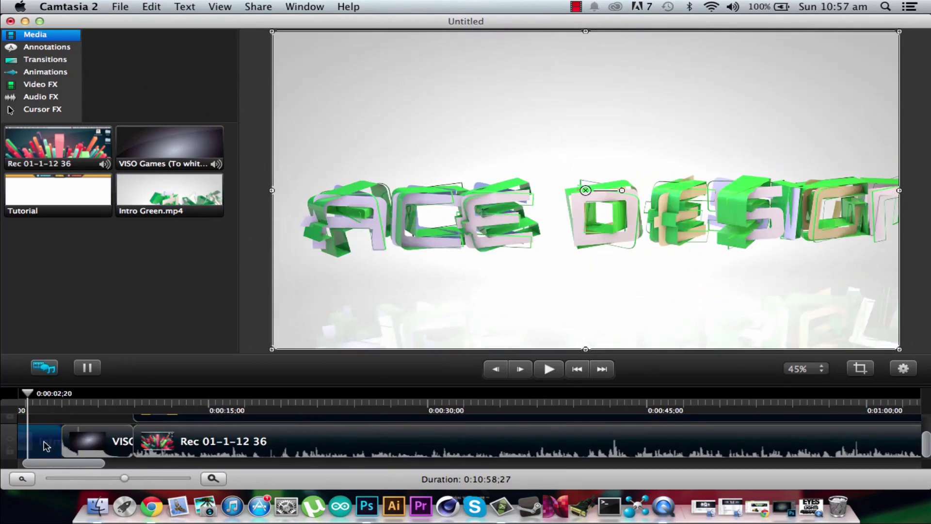
pyautogui.press('space')
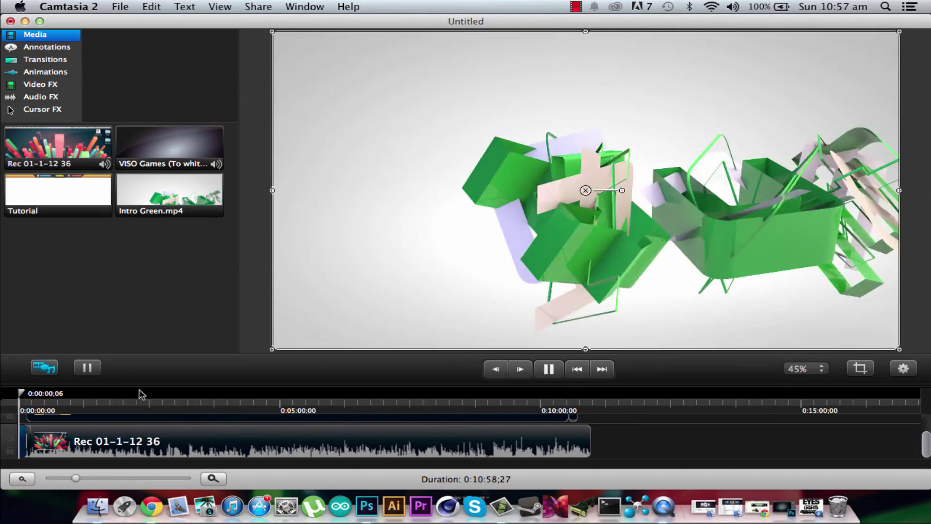
pyautogui.click(548, 369)
pyautogui.press('space')
pyautogui.moveTo(25, 394); pyautogui.dragTo(589, 399)
pyautogui.click(548, 369)
pyautogui.press('space')
pyautogui.click(549, 369)
pyautogui.click(704, 507)
pyautogui.click(483, 204)
pyautogui.doubleClick(628, 217)
pyautogui.click(196, 65)
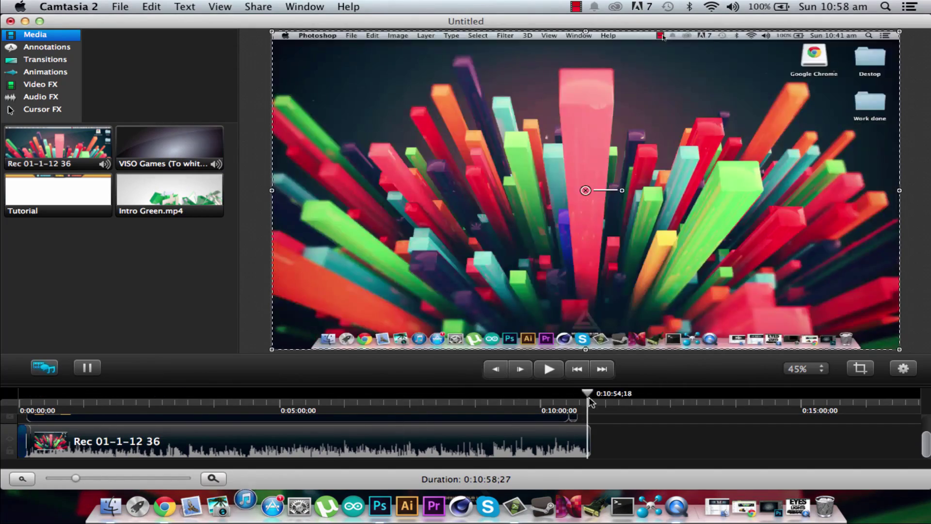
# Switch to Photoshop and add the text "You want GFX?" to the Masking document
pyautogui.click(380, 506)
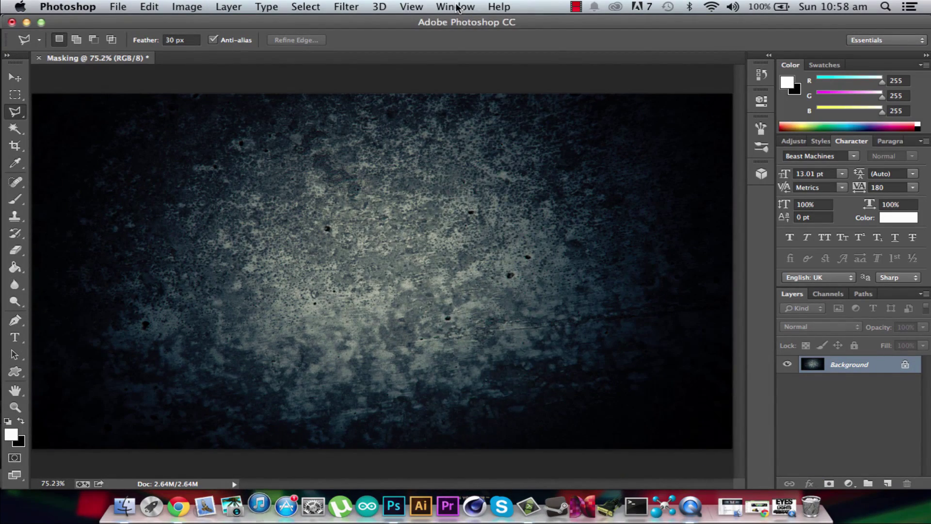
pyautogui.press('t')
pyautogui.click(159, 149)
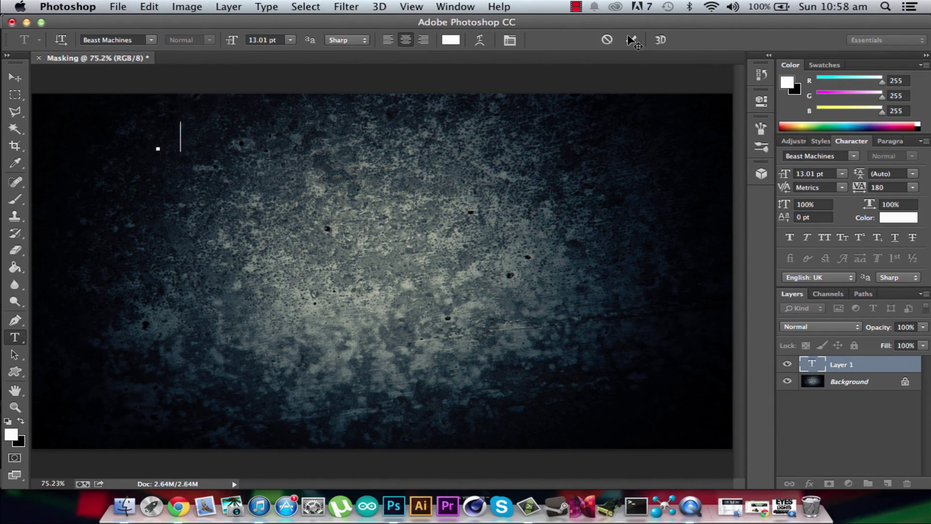
pyautogui.write('You want GFX?')
pyautogui.press('super+Return')
# Move the "You want GFX?" heading to the centre of the canvas's upper edge
pyautogui.press('v')
pyautogui.moveTo(266, 150); pyautogui.dragTo(510, 154)
pyautogui.press('super+r')
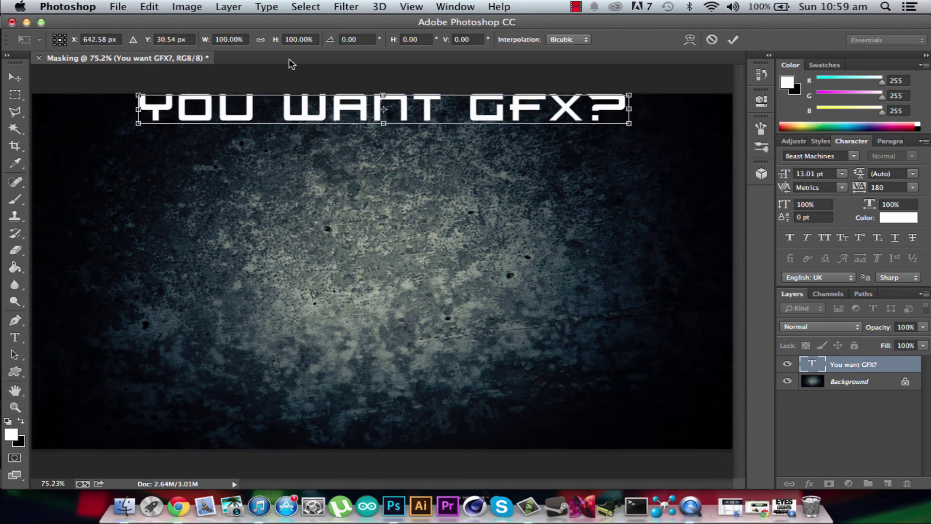
pyautogui.press('Return')
# Open Monk7Mad Styles Pack - Unique.psd and expand its style layer groups
pyautogui.press('super+o')
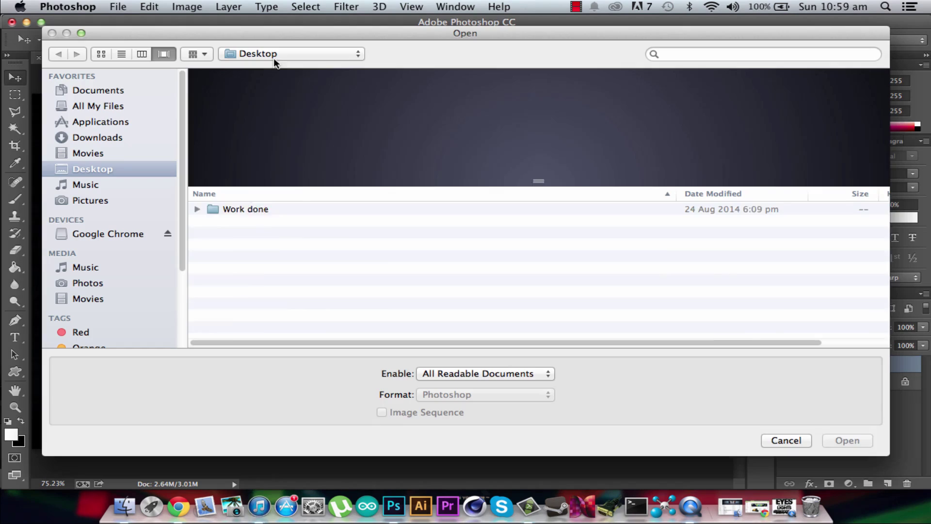
pyautogui.click(348, 321)
pyautogui.scroll(-2, 348, 321)
pyautogui.doubleClick(348, 333)
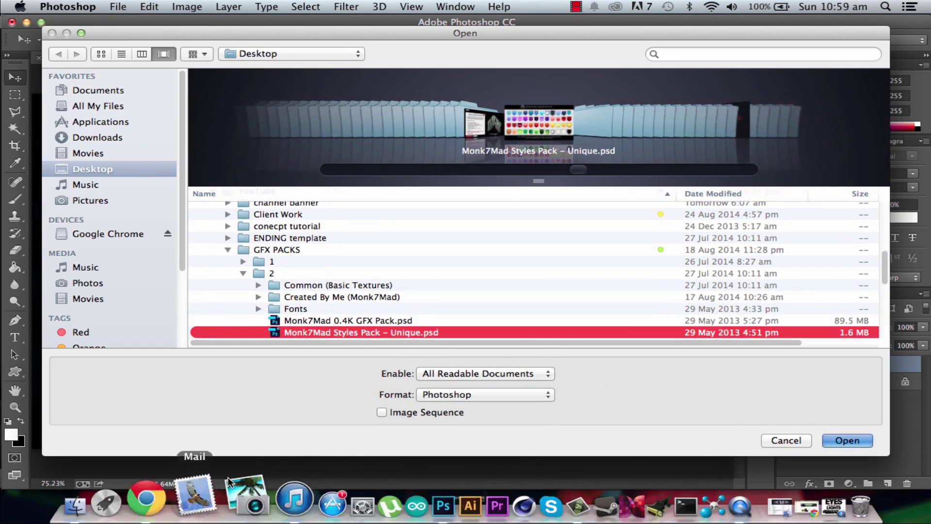
pyautogui.click(260, 506)
pyautogui.click(554, 215)
pyautogui.click(805, 379)
pyautogui.click(816, 409)
pyautogui.click(817, 394)
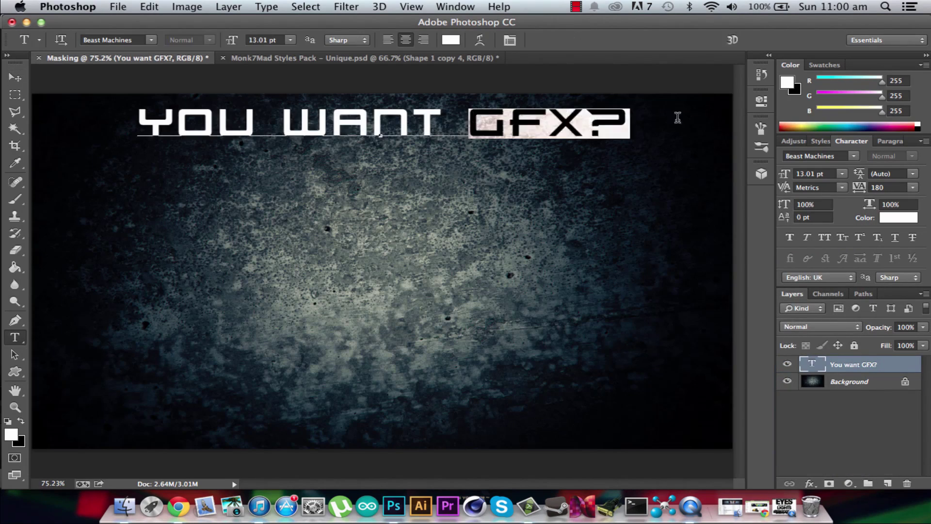
# Split "GFX?" from the heading into its own layer and give it a green glowing style with outer glow and drop shadow
pyautogui.press('BackSpace')
pyautogui.rightClick(863, 364)
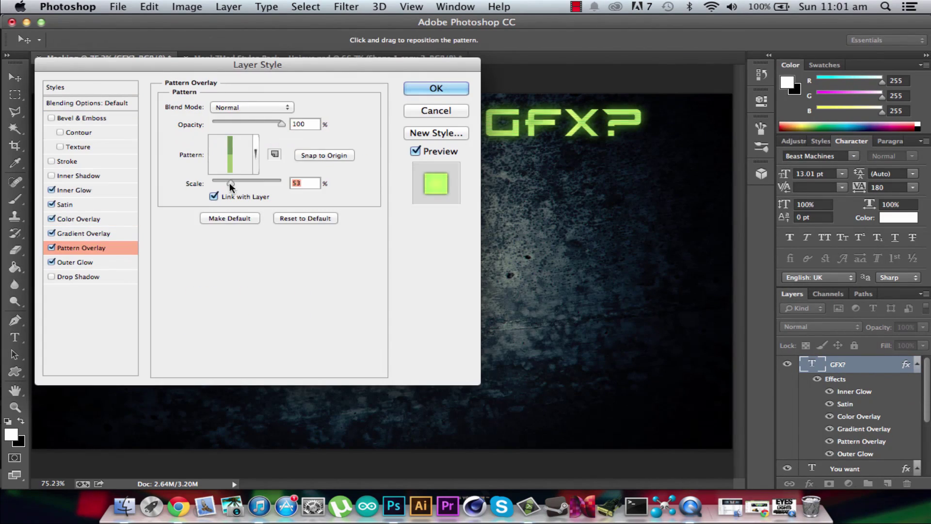
pyautogui.press('Return')
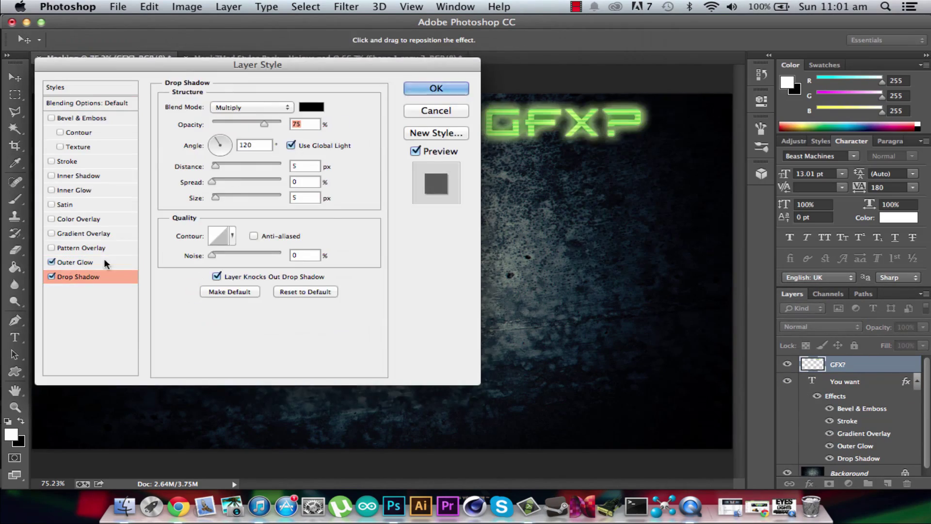
pyautogui.press('Return')
# Place the logo from mq1.png at the centre of the Masking document and add a stroke, outer glow and drop shadow
pyautogui.press('super+o')
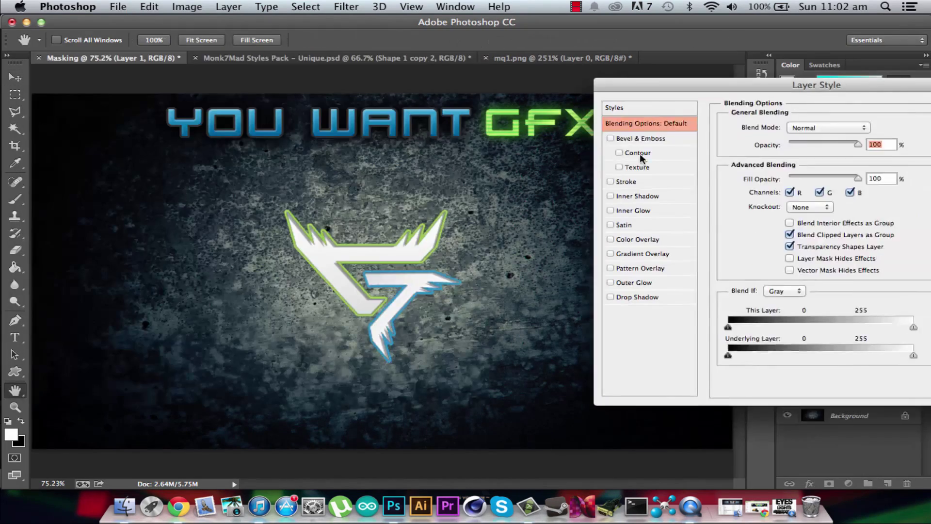
pyautogui.click(611, 181)
pyautogui.click(759, 222)
pyautogui.click(590, 237)
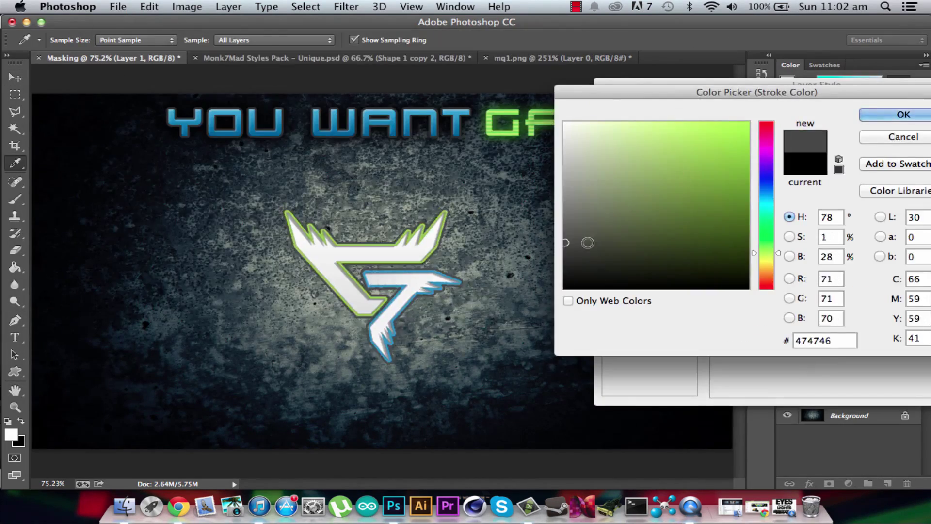
pyautogui.click(902, 116)
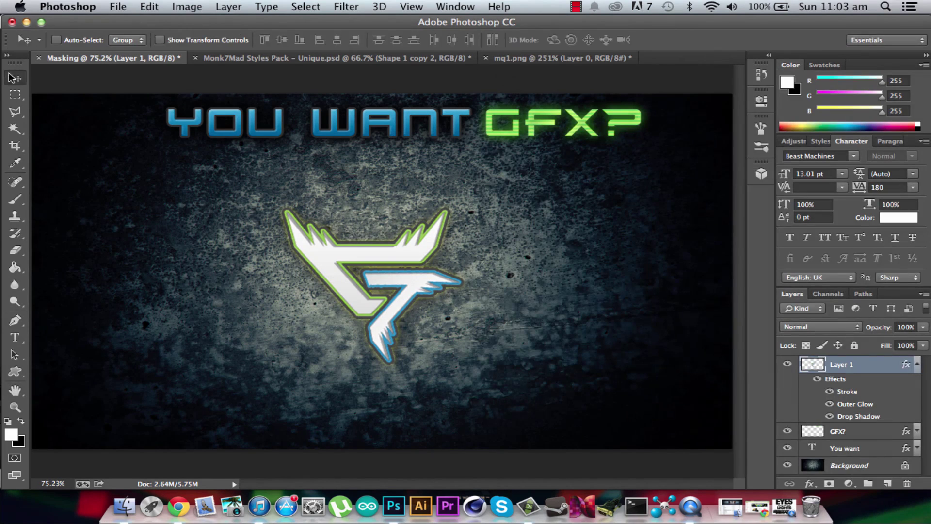
# Add the text "Prices" beside the logo in an orange style from the styles pack, and name the logo layer "logo"
pyautogui.press('t')
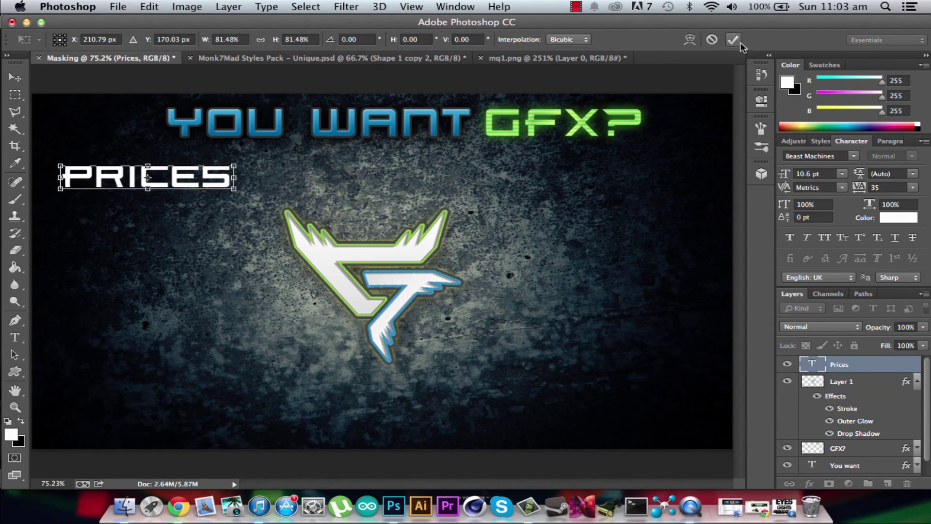
pyautogui.write('log')
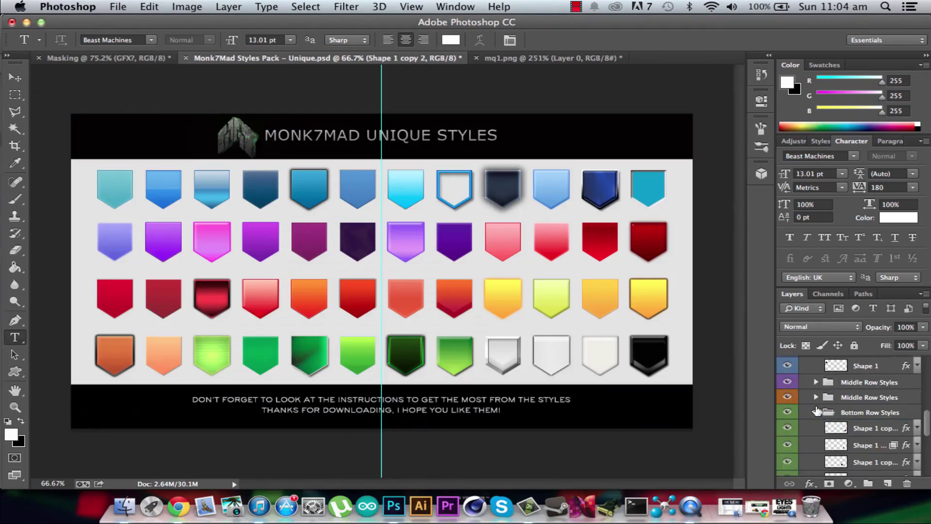
pyautogui.scroll(-2, 796, 411)
pyautogui.click(106, 57)
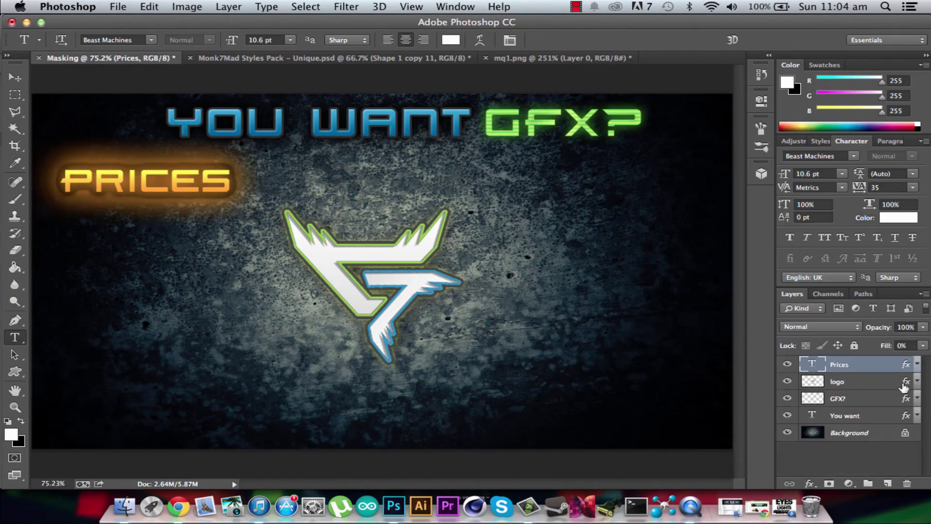
# Copy the layer style of "You want" and paste it onto the "Prices" text
pyautogui.rightClick(874, 415)
pyautogui.click(750, 447)
pyautogui.rightClick(873, 365)
pyautogui.click(749, 458)
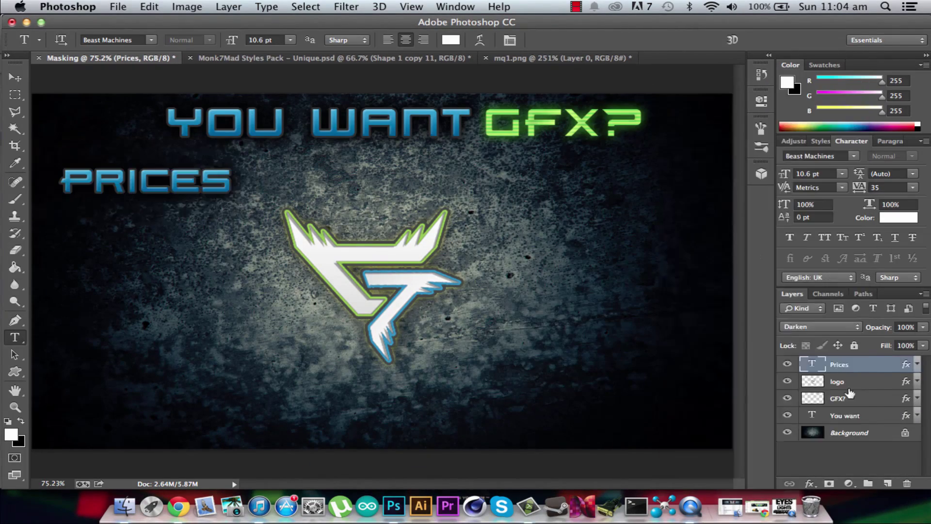
# Rasterize the "Prices" layer with its style and shift its hue to crimson with Hue/Saturation
pyautogui.rightClick(871, 364)
pyautogui.click(738, 345)
pyautogui.press('super+u')
pyautogui.moveTo(714, 113); pyautogui.dragTo(776, 114)
pyautogui.press('Return')
# Add a new text layer below "Prices" reading "$10 For 3 Banners"
pyautogui.press('t')
pyautogui.click(78, 235)
pyautogui.write('$10 F')
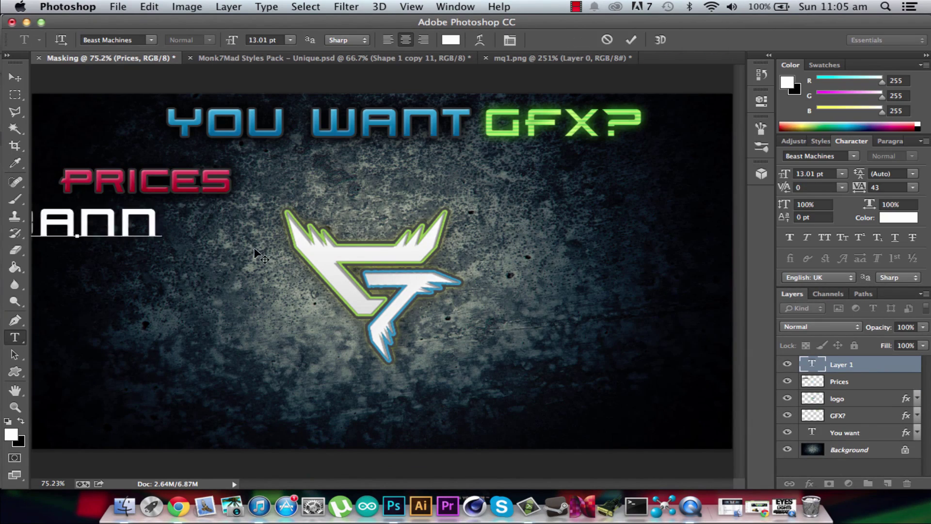
pyautogui.write('or 3 Banners')
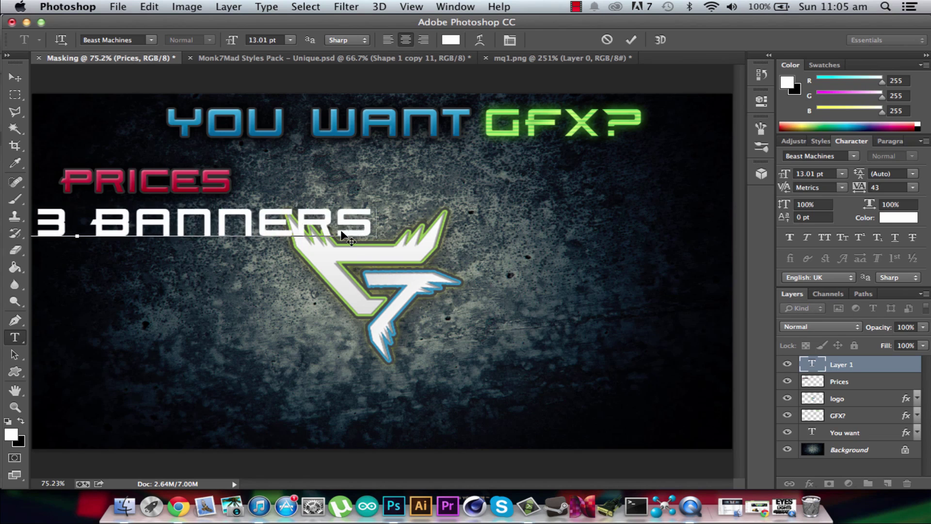
pyautogui.moveTo(341, 233); pyautogui.dragTo(665, 243)
pyautogui.press('super+Return')
# Scale the banner price text down to 6.28 pt, place it under "Prices" and shorten it to "$10 Banner"
pyautogui.press('super+t')
pyautogui.moveTo(700, 250); pyautogui.dragTo(412, 243)
pyautogui.press('Return')
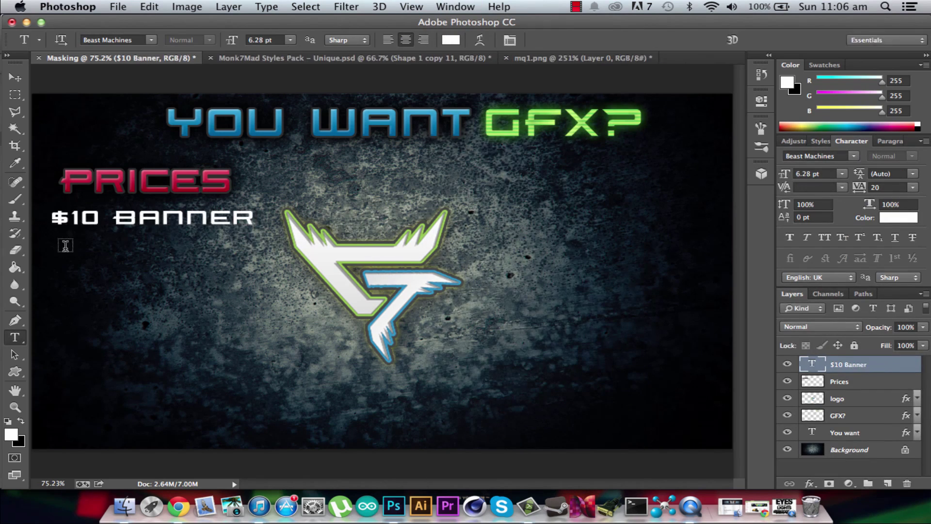
# Duplicate the "$10 Banner" text layer and place the copy directly below the original line
pyautogui.click(65, 245)
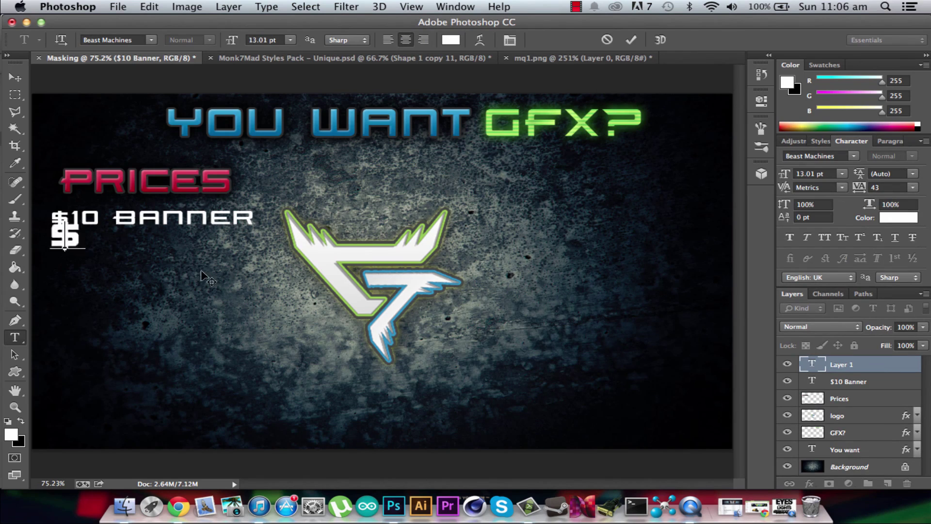
pyautogui.press('Escape')
pyautogui.rightClick(911, 363)
pyautogui.press('super+j')
pyautogui.press('super+t')
pyautogui.press('Return')
pyautogui.moveTo(110, 218); pyautogui.dragTo(110, 272)
# Change the copied price line to "$10 3D Logo"
pyautogui.click(111, 242)
pyautogui.press('BackSpace')
pyautogui.press('BackSpace')
pyautogui.press('BackSpace')
pyautogui.press('BackSpace')
pyautogui.press('BackSpace')
pyautogui.press('BackSpace')
pyautogui.press('BackSpace')
pyautogui.write('3D Logo')
pyautogui.press('super+Return')
# Duplicate the "$10 3D Logo" line, move the copy below it and change its text to "$5 2D Logo"
pyautogui.press('super+j')
pyautogui.press('super+t')
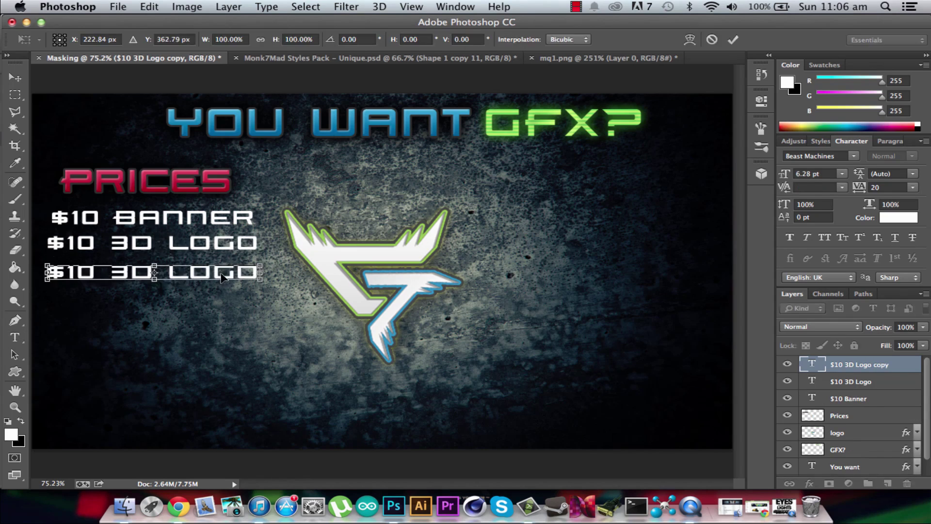
pyautogui.press('Return')
pyautogui.click(133, 272)
pyautogui.press('BackSpace')
# Duplicate the "$5 2D Logo" line, move the copy below it and change its text to "$5 Video Overlay"
pyautogui.press('super+j')
pyautogui.press('super+t')
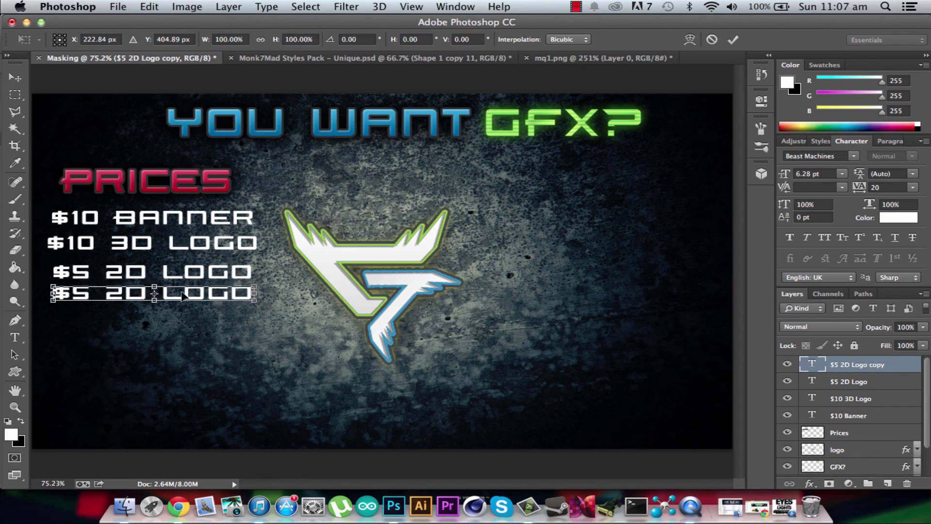
pyautogui.moveTo(183, 296); pyautogui.dragTo(182, 302)
pyautogui.moveTo(255, 301); pyautogui.dragTo(104, 301)
pyautogui.write('Video Overlay')
# Duplicate the "$5 Video Overlay" line, move the copy below it and change its text to "$5 Outro"
pyautogui.press('super+t')
pyautogui.press('super+j')
pyautogui.moveTo(182, 300); pyautogui.dragTo(242, 324)
pyautogui.moveTo(382, 326); pyautogui.dragTo(103, 330)
pyautogui.write('Outro')
# Duplicate the "$5 Outro" line, move the copy below it and change its text to "$20 For intro"
pyautogui.click(52, 361)
pyautogui.moveTo(220, 324); pyautogui.dragTo(160, 356)
pyautogui.press('super+j')
pyautogui.moveTo(100, 357); pyautogui.dragTo(270, 358)
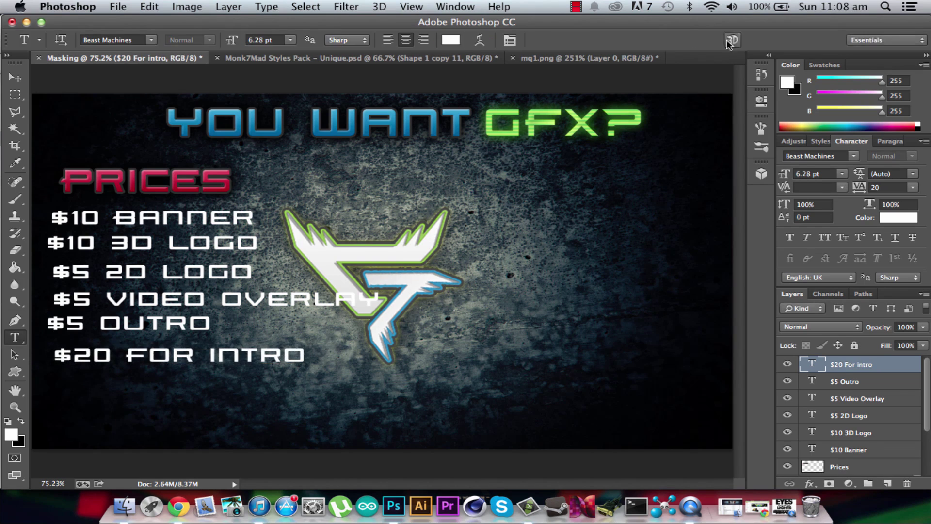
# Shift the "$5 Outro" line slightly down and right to align it with the other price lines
pyautogui.click(850, 381)
pyautogui.press('super+t')
pyautogui.moveTo(188, 319); pyautogui.dragTo(194, 324)
pyautogui.press('Return')
# Move the "$10 Banner", "$10 3D Logo", "$5 2D Logo" and "$5 Video Overlay" lines up so they sit closer together
pyautogui.click(849, 450)
pyautogui.press('super+t')
pyautogui.moveTo(209, 218); pyautogui.dragTo(212, 232)
pyautogui.click(851, 432)
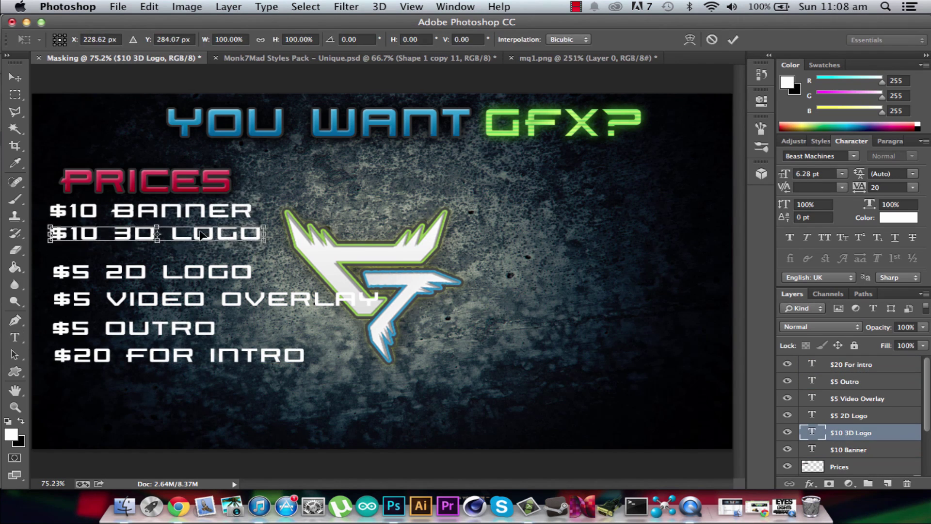
pyautogui.click(849, 416)
pyautogui.moveTo(231, 272); pyautogui.dragTo(229, 258)
pyautogui.click(851, 433)
pyautogui.click(857, 399)
pyautogui.press('super+t')
pyautogui.moveTo(291, 300); pyautogui.dragTo(288, 279)
# Move "$5 Outro" up beneath "$5 Video Overlay" and place "$20 For intro" above "$10 Banner" as the first price line
pyautogui.click(845, 382)
pyautogui.press('super+t')
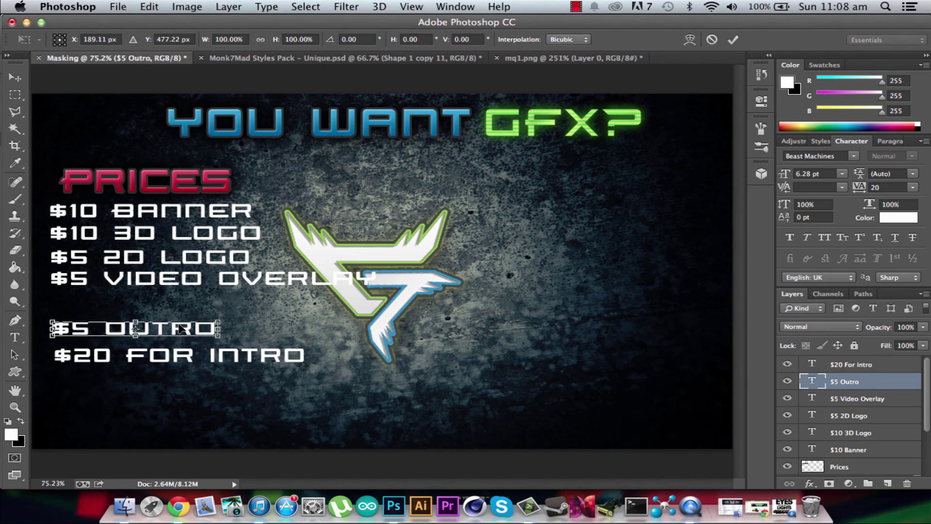
pyautogui.moveTo(180, 329); pyautogui.dragTo(180, 300)
pyautogui.click(851, 365)
pyautogui.press('super+t')
pyautogui.moveTo(209, 355); pyautogui.dragTo(205, 188)
# Adjust the "$5 2D Logo" line and shift it slightly up for more even spacing in the list
pyautogui.click(849, 450)
pyautogui.click(71, 252)
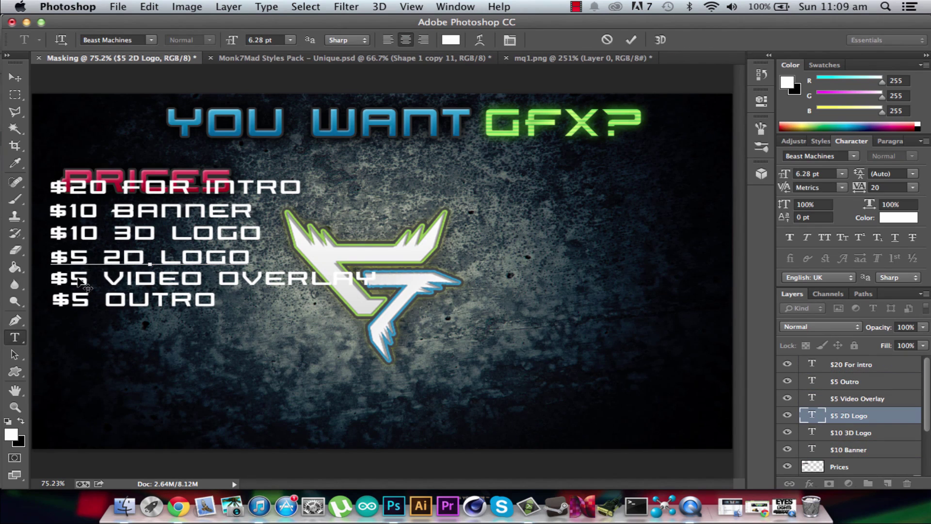
pyautogui.moveTo(860, 189); pyautogui.dragTo(919, 189)
pyautogui.press('super+Return')
pyautogui.press('super+t')
pyautogui.press('Return')
pyautogui.click(89, 257)
pyautogui.press('BackSpace')
pyautogui.moveTo(145, 258); pyautogui.dragTo(195, 255)
pyautogui.press('super+Return')
pyautogui.press('super+t')
pyautogui.press('Return')
# Shift the "$5 Video Overlay" and "$5 Outro" lines slightly up to tighten the end of the list
pyautogui.click(848, 398)
pyautogui.press('v')
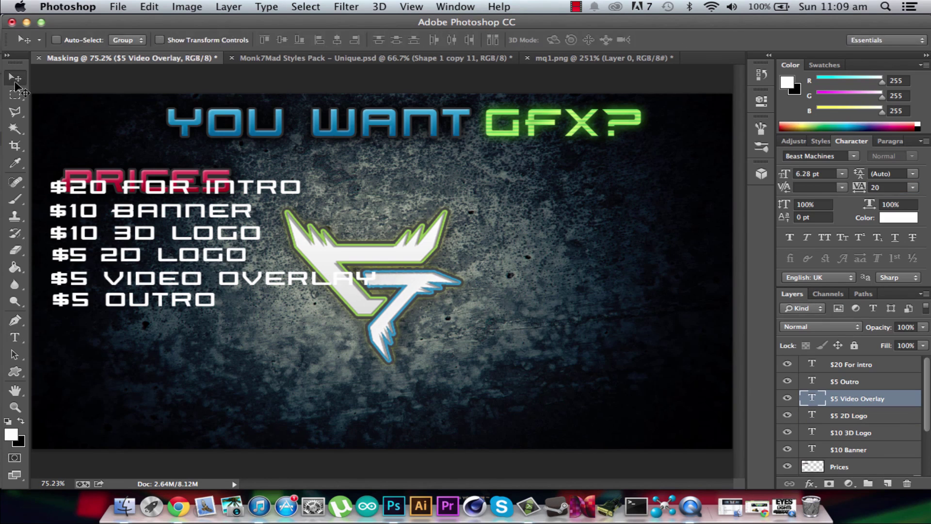
pyautogui.press('super+t')
pyautogui.moveTo(258, 281); pyautogui.dragTo(258, 275)
pyautogui.click(845, 381)
pyautogui.moveTo(160, 300); pyautogui.dragTo(160, 292)
# Move all six price lines together below the Prices heading and scale them down to about 90%
pyautogui.click(849, 449)
pyautogui.keyDown('shift'); pyautogui.click(881, 364); pyautogui.keyUp('shift')
pyautogui.press('super+t')
pyautogui.moveTo(114, 236); pyautogui.dragTo(115, 281)
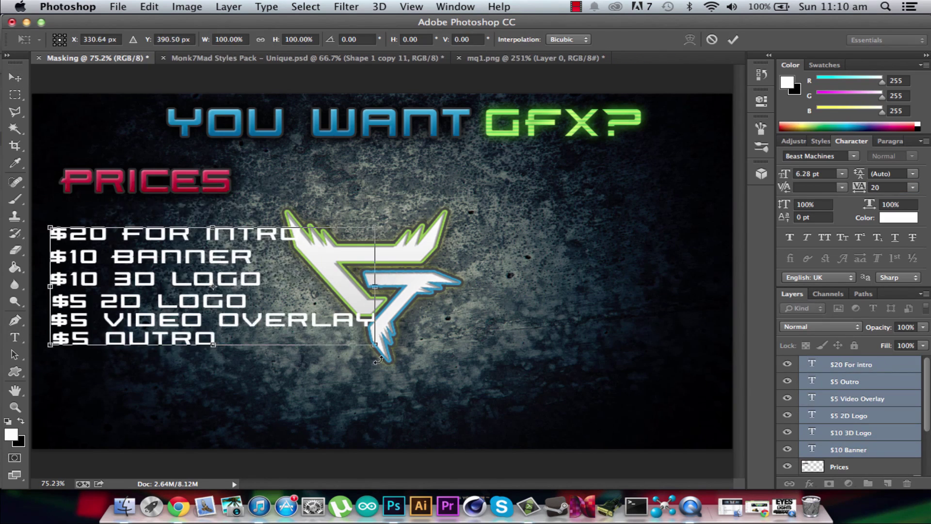
pyautogui.moveTo(375, 345); pyautogui.dragTo(342, 334)
pyautogui.moveTo(144, 285)
pyautogui.mouseDown()
pyautogui.moveTo(162, 270)
pyautogui.moveTo(145, 296)
pyautogui.mouseUp()
pyautogui.press('Return')
# Move the Prices heading down and left so it sits just above the price list
pyautogui.click(863, 465)
pyautogui.press('super+t')
pyautogui.moveTo(210, 192); pyautogui.dragTo(197, 218)
pyautogui.press('Return')
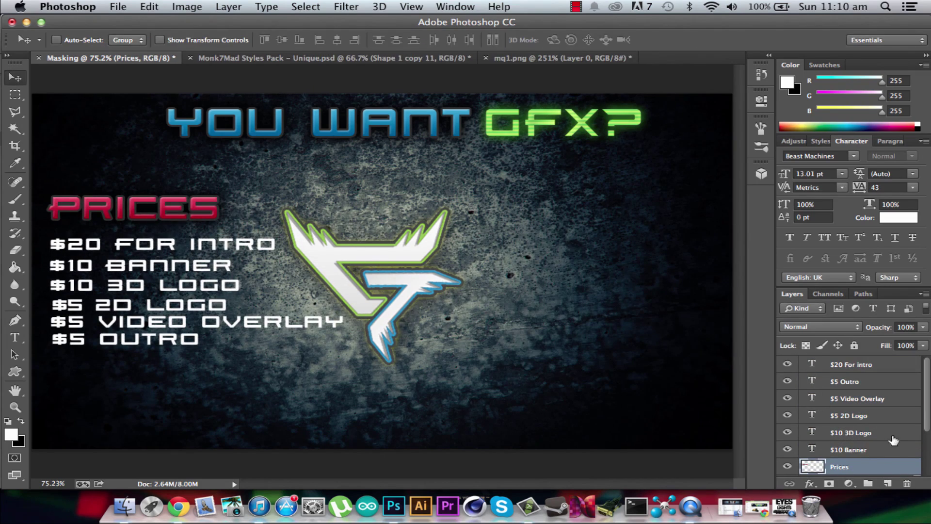
# Add a magenta stroke layer style to the "$10 Banner" text
pyautogui.doubleClick(894, 449)
pyautogui.click(512, 174)
pyautogui.click(646, 215)
pyautogui.click(720, 122)
pyautogui.moveTo(747, 221); pyautogui.dragTo(747, 199)
pyautogui.click(681, 224)
pyautogui.click(740, 147)
pyautogui.click(875, 115)
pyautogui.click(882, 101)
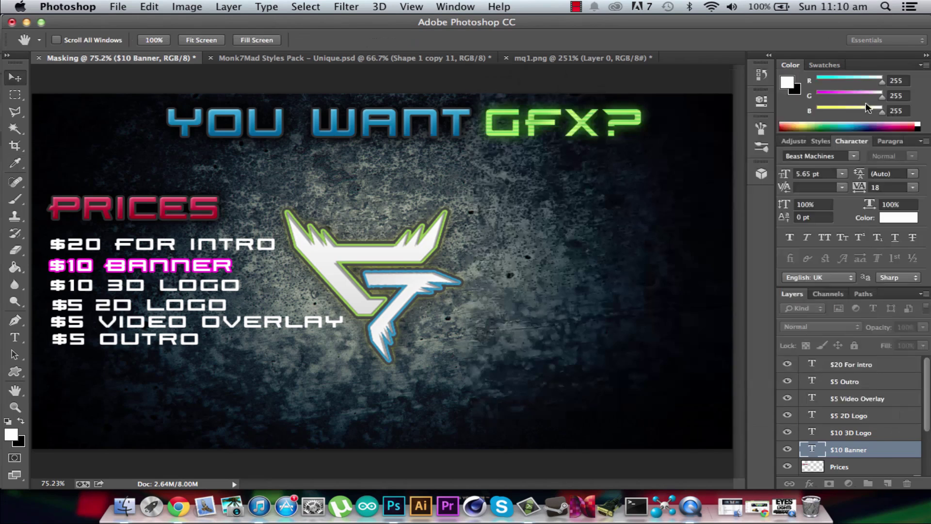
# Apply the magenta layer style of "$10 Banner" to the other five price lines
pyautogui.click(885, 433)
pyautogui.keyDown('shift'); pyautogui.click(891, 367); pyautogui.keyUp('shift')
pyautogui.rightClick(892, 368)
pyautogui.click(757, 350)
pyautogui.click(917, 364)
pyautogui.click(892, 416)
# Add American Captain text reading "I make You 3 banners for $10", "I make you 3 2D Logo For $5" and "I make you 2 video overlays"
pyautogui.click(15, 338)
pyautogui.click(15, 77)
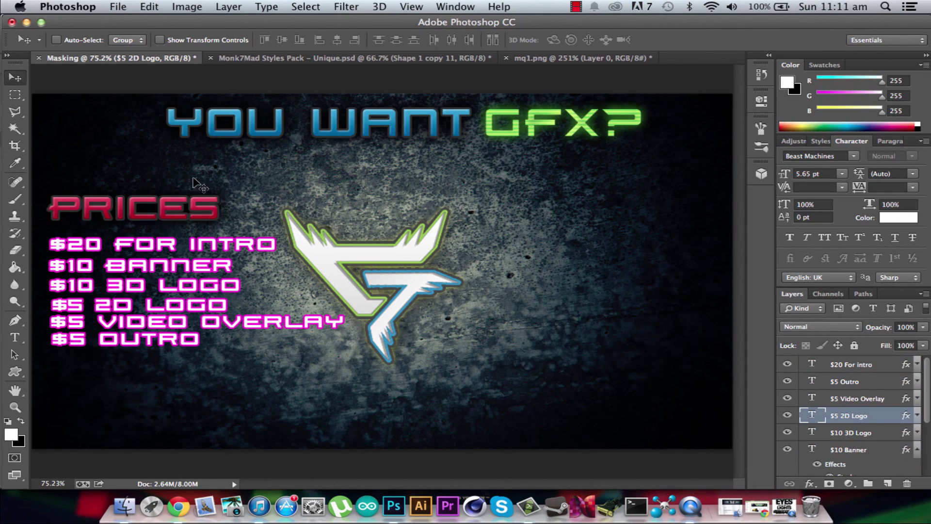
pyautogui.click(15, 338)
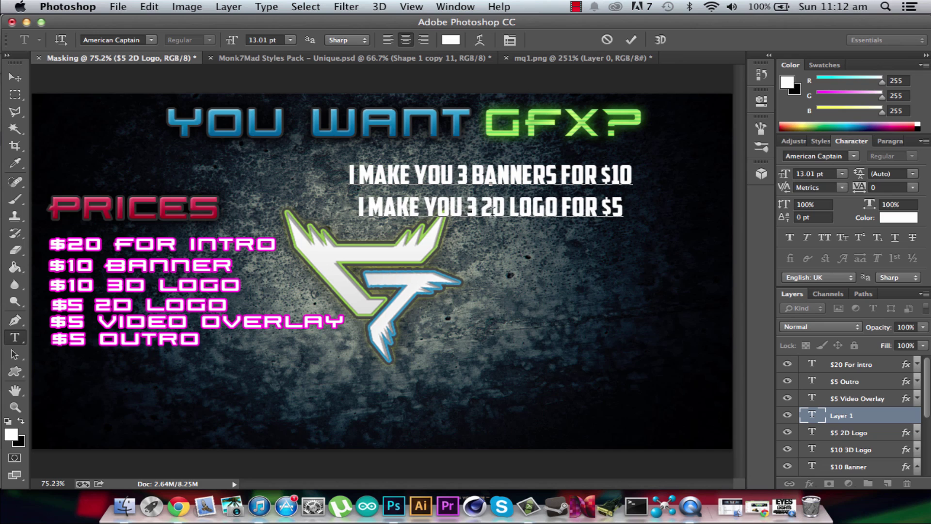
pyautogui.write('VIDEO OVERLAYS')
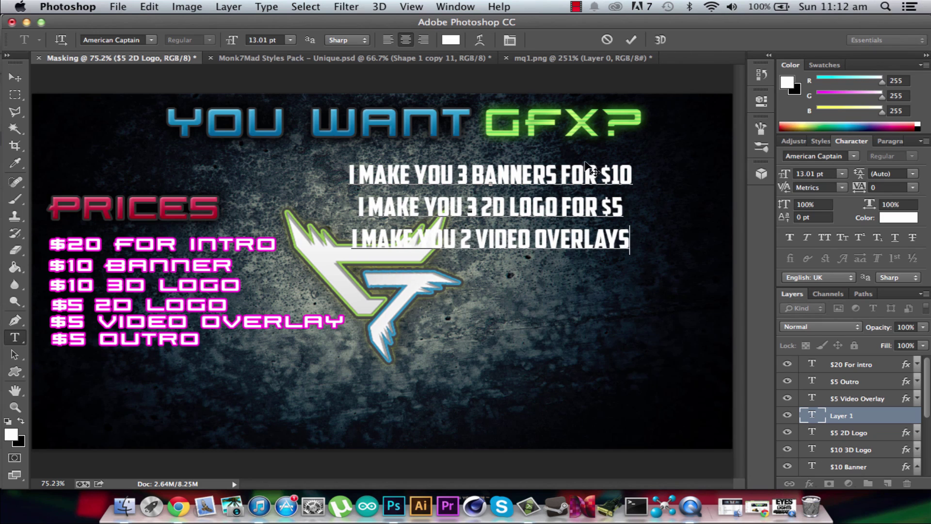
# Delete the unfinished "I make you 2 video overlays" line from the offer text
pyautogui.press('BackSpace')
pyautogui.press('BackSpace')
pyautogui.press('BackSpace')
pyautogui.press('BackSpace')
pyautogui.press('BackSpace')
pyautogui.press('BackSpace')
pyautogui.press('BackSpace')
pyautogui.press('BackSpace')
pyautogui.press('BackSpace')
pyautogui.press('BackSpace')
pyautogui.press('BackSpace')
pyautogui.press('BackSpace')
pyautogui.press('BackSpace')
pyautogui.press('BackSpace')
pyautogui.press('BackSpace')
pyautogui.press('BackSpace')
pyautogui.press('BackSpace')
pyautogui.press('BackSpace')
# Scale the offer text down slightly, place it to the right of the logo and bring its layer to the top of the stack
pyautogui.press('super+t')
pyautogui.moveTo(566, 199); pyautogui.dragTo(645, 297)
pyautogui.moveTo(713, 352); pyautogui.dragTo(700, 347)
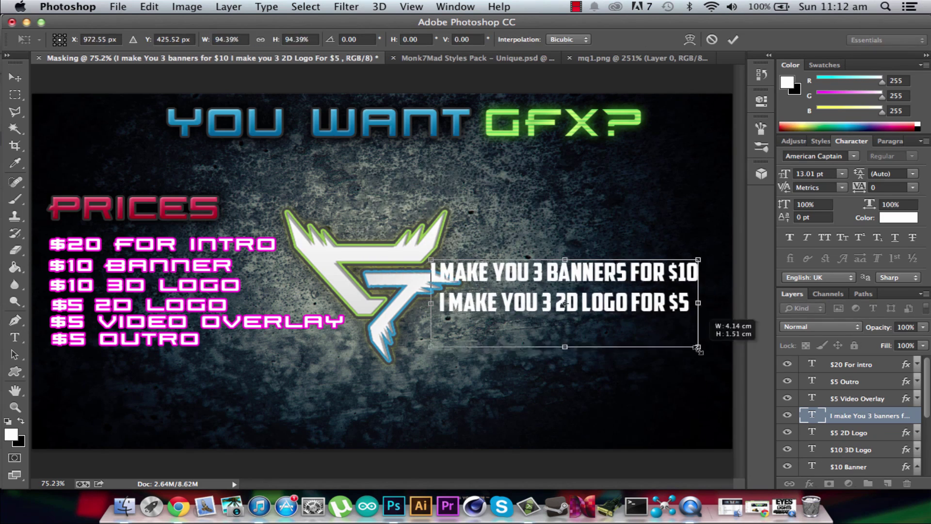
pyautogui.moveTo(646, 298); pyautogui.dragTo(672, 284)
pyautogui.press('Return')
pyautogui.moveTo(855, 416); pyautogui.dragTo(853, 358)
# Add the heading "Why Your should Pick me" above the offers in Beast Machines at 3.01 pt and adjust its character spacing
pyautogui.click(852, 382)
pyautogui.press('super+j')
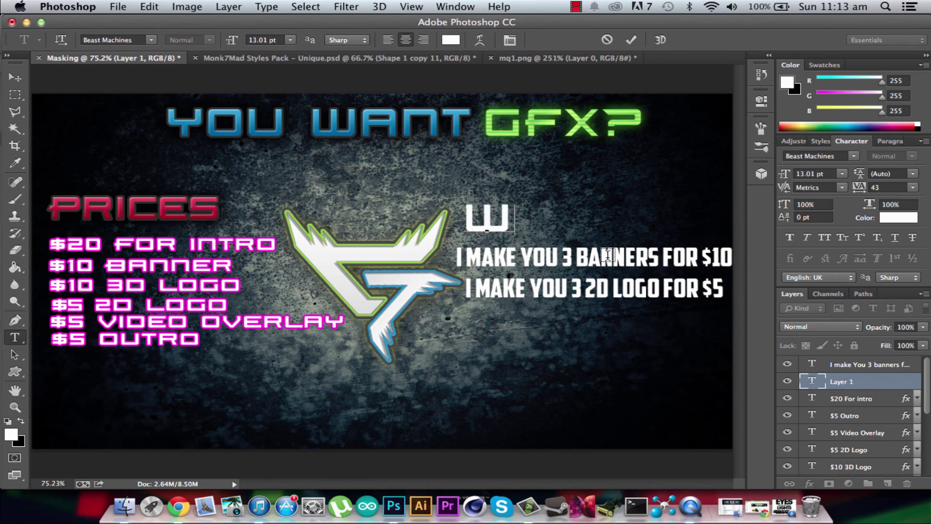
pyautogui.write('hy your should pick me')
pyautogui.press('super+a')
pyautogui.moveTo(784, 174); pyautogui.dragTo(723, 190)
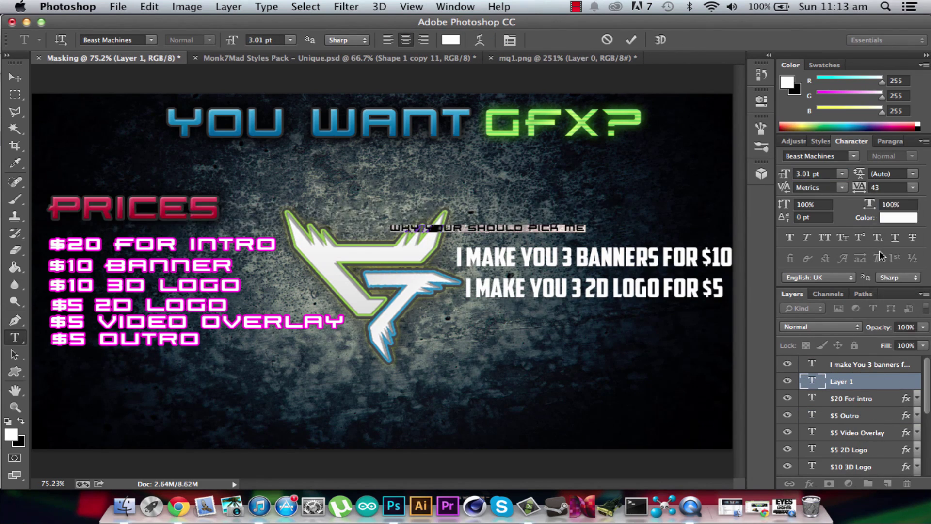
pyautogui.click(913, 187)
pyautogui.click(894, 281)
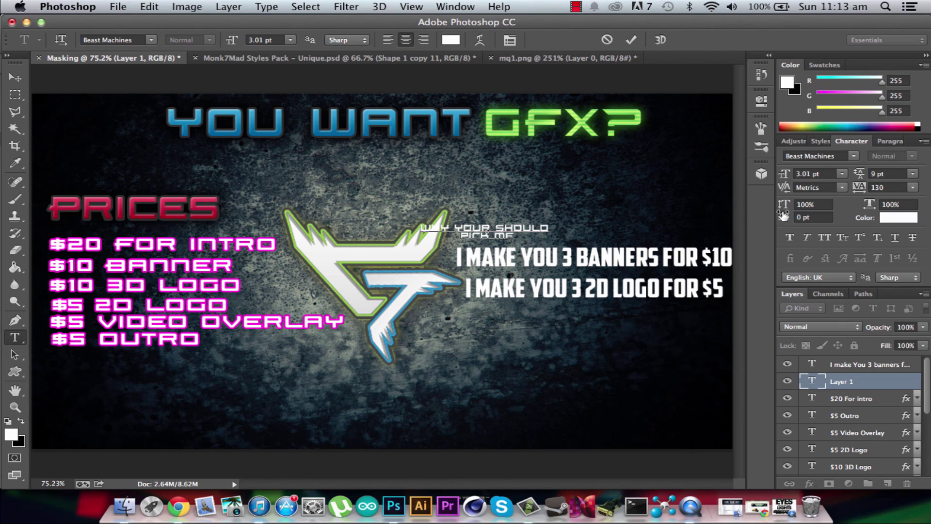
# Enlarge the two-line "Why Your should Pick me" heading and position it above the offer text
pyautogui.press('super+Return')
pyautogui.press('super+t')
pyautogui.moveTo(505, 232); pyautogui.dragTo(713, 204)
pyautogui.press('Return')
pyautogui.press('super+t')
pyautogui.moveTo(631, 191); pyautogui.dragTo(632, 209)
pyautogui.press('Return')
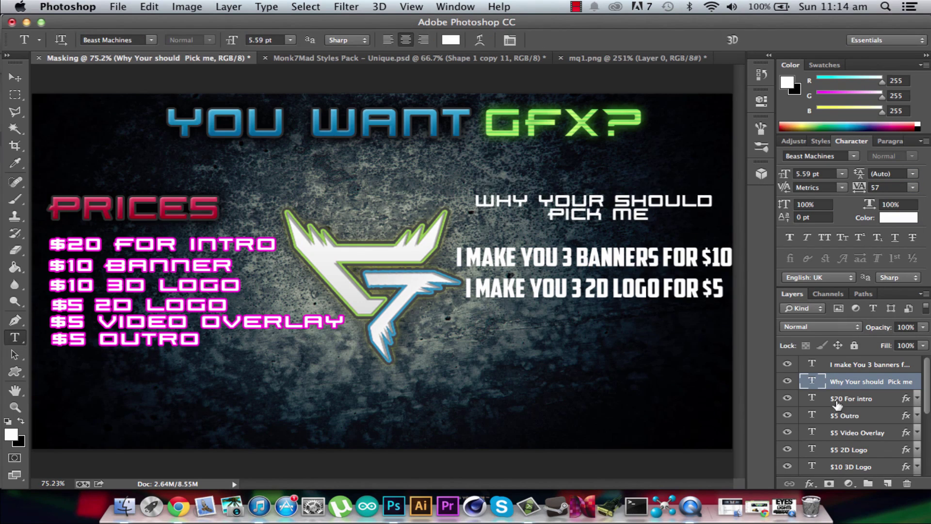
# Copy the layer style of an existing styled title layer and paste it onto the "Why Your should Pick me" heading
pyautogui.scroll(-5, 837, 406)
pyautogui.rightClick(887, 386)
pyautogui.rightClick(867, 387)
pyautogui.click(894, 388)
pyautogui.rightClick(874, 428)
pyautogui.click(719, 320)
pyautogui.scroll(5, 874, 393)
pyautogui.rightClick(878, 382)
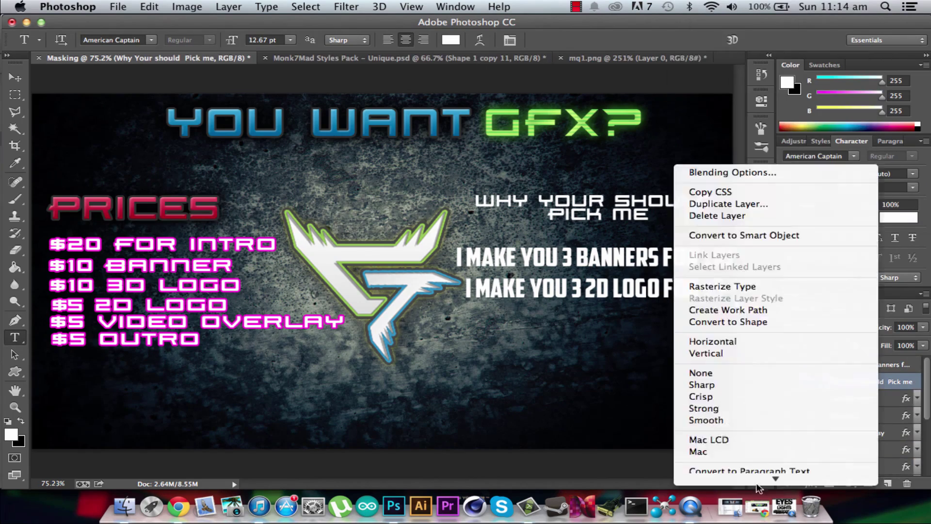
pyautogui.click(719, 333)
# Enlarge the "Why Your should Pick me" heading slightly and rasterize its layer style
pyautogui.press('super+t')
pyautogui.moveTo(470, 193); pyautogui.dragTo(454, 190)
pyautogui.press('Return')
pyautogui.rightClick(879, 382)
pyautogui.click(728, 407)
# Shift the "Why Your should Pick me" heading's hue to orange-red and nudge the heading slightly down
pyautogui.press('super+u')
pyautogui.moveTo(714, 115); pyautogui.dragTo(660, 115)
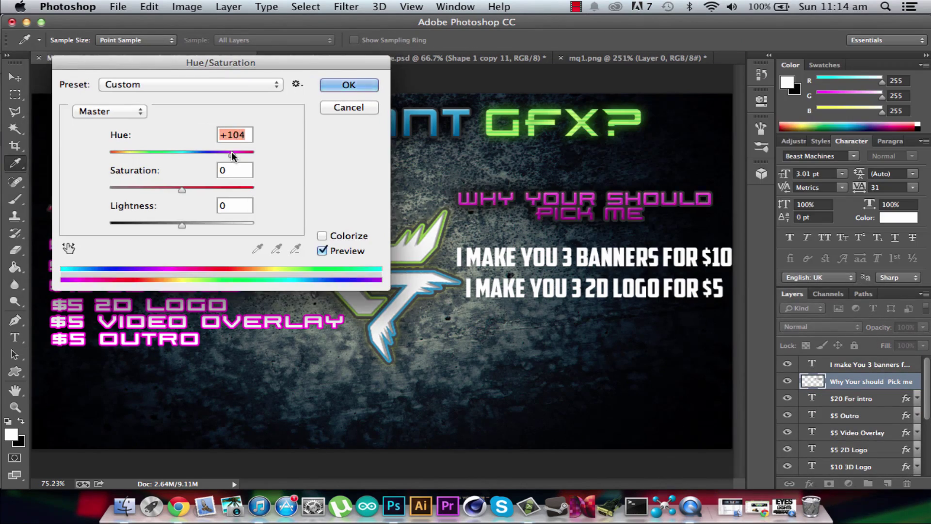
pyautogui.moveTo(233, 155); pyautogui.dragTo(250, 155)
pyautogui.click(349, 85)
pyautogui.press('super+t')
pyautogui.moveTo(586, 203); pyautogui.dragTo(586, 207)
pyautogui.press('Return')
# Add a blue stroke layer style to the "I make You 3 banners" offer text
pyautogui.doubleClick(917, 366)
pyautogui.moveTo(689, 71); pyautogui.dragTo(226, 58)
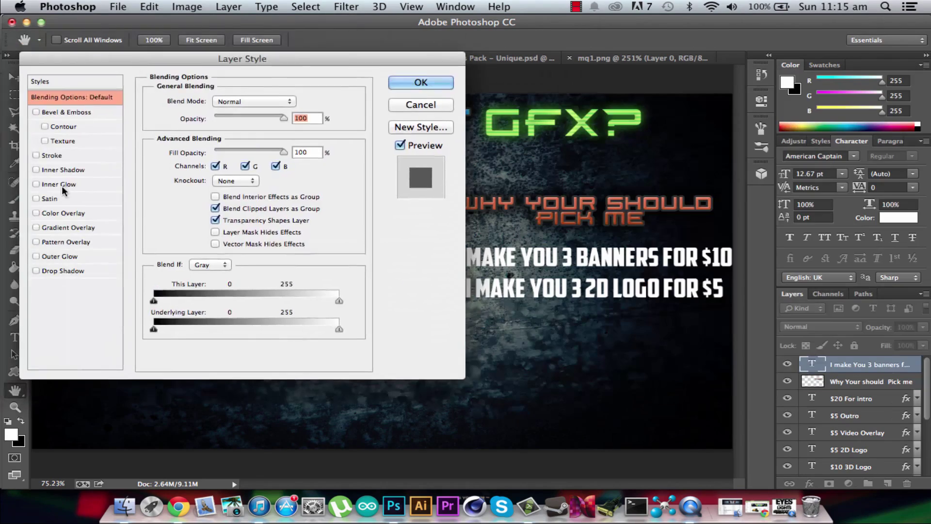
pyautogui.click(52, 156)
pyautogui.click(188, 176)
pyautogui.click(136, 99)
pyautogui.click(326, 75)
pyautogui.click(421, 83)
# Shift the hue of the "Why Your should Pick me" heading to green
pyautogui.click(870, 404)
pyautogui.press('super+u')
pyautogui.moveTo(182, 155); pyautogui.dragTo(233, 156)
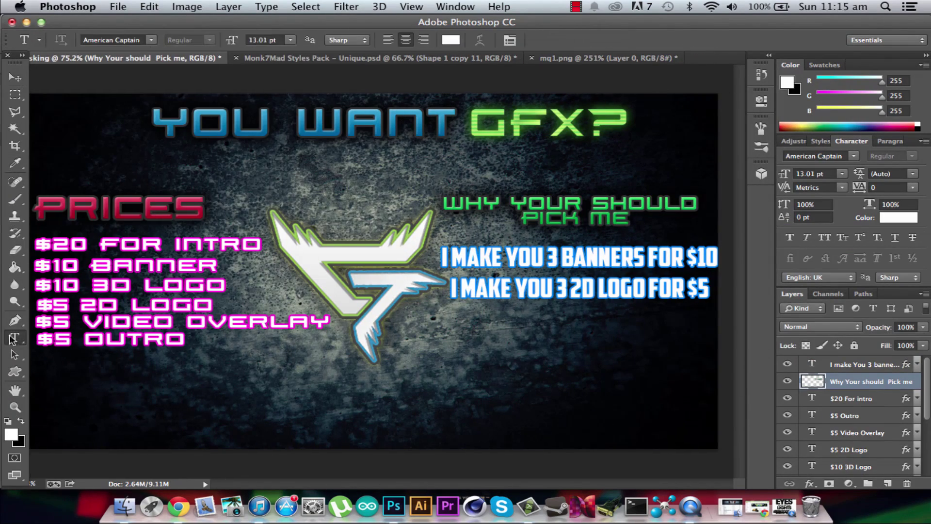
# Add the text "CHEAPEST GFX PRICES" below the price list and scale it up to about 153%
pyautogui.click(139, 414)
pyautogui.write('CHEAPEST')
pyautogui.press('super+t')
pyautogui.moveTo(240, 402); pyautogui.dragTo(348, 381)
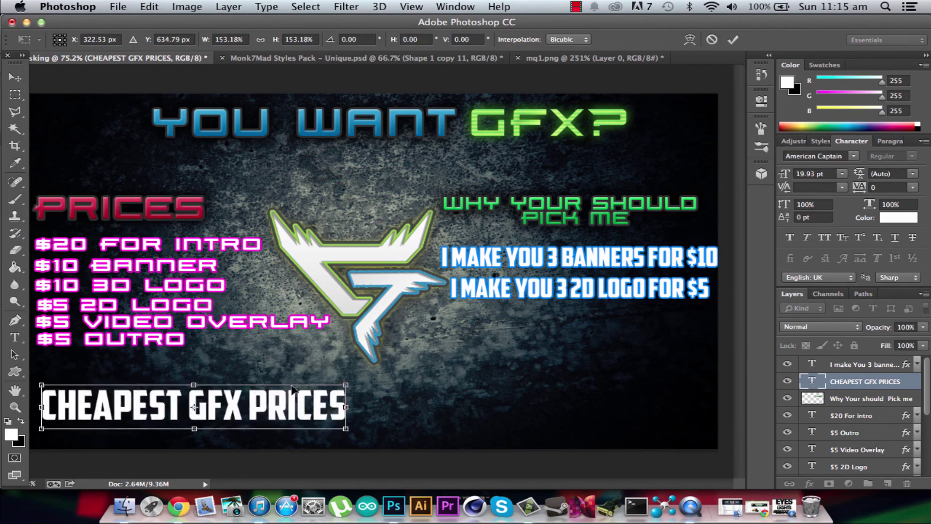
pyautogui.press('Return')
# Duplicate "CHEAPEST GFX PRICES", centre the lines one above the other below the logo and begin the lower one with "I CAN DO OTHER GRA"
pyautogui.press('super+j')
pyautogui.press('super+t')
pyautogui.moveTo(194, 405); pyautogui.dragTo(368, 420)
pyautogui.write('I CAN DO OTHER GRA')
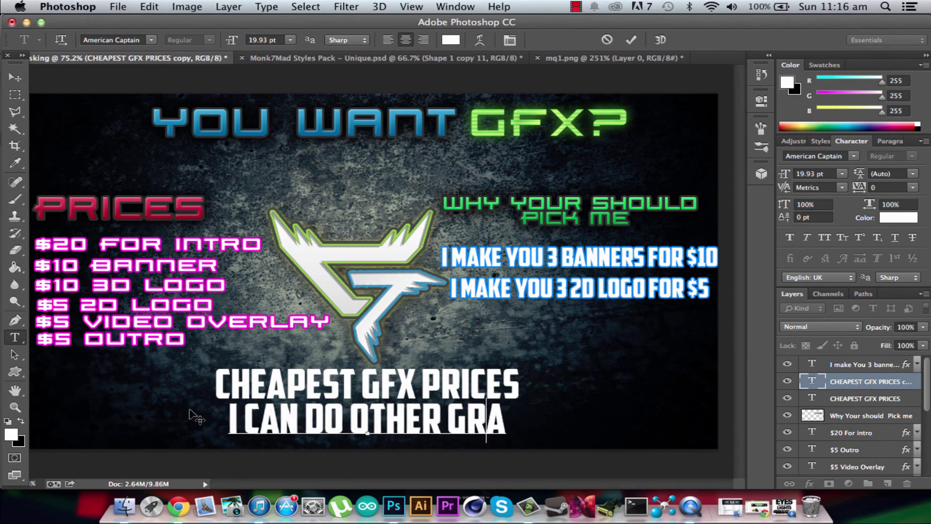
# Replace the lower line's text with "COMMENT BELOW IF YOU WANT GFX" and select the "CHEAPEST GFX PRICES" layer
pyautogui.hotkey('ctrl', 'a')
pyautogui.write('COMMENT BELOW IF YOU WANT GFX')
pyautogui.press('BackSpace')
pyautogui.press('BackSpace')
pyautogui.press('BackSpace')
pyautogui.write('some')
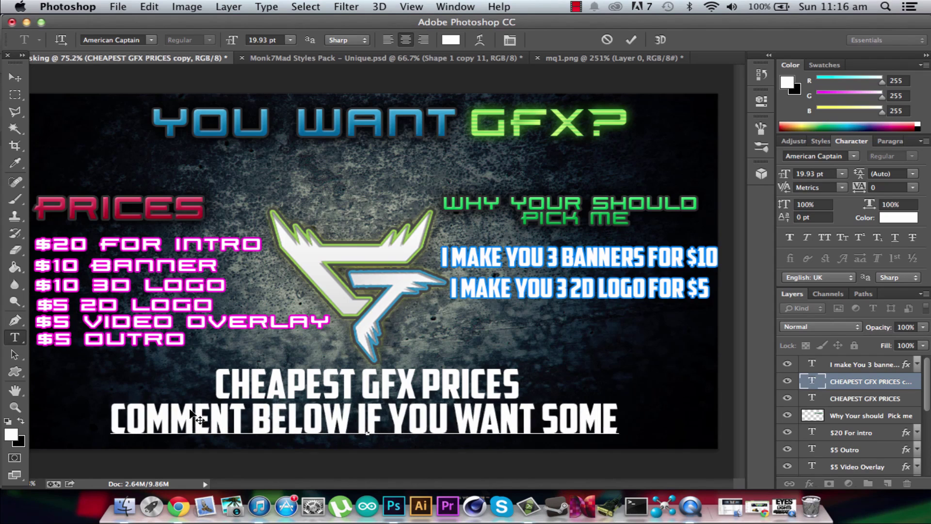
pyautogui.press('BackSpace')
pyautogui.press('BackSpace')
pyautogui.press('BackSpace')
pyautogui.press('BackSpace')
pyautogui.write('GFX')
pyautogui.click(631, 40)
pyautogui.click(866, 399)
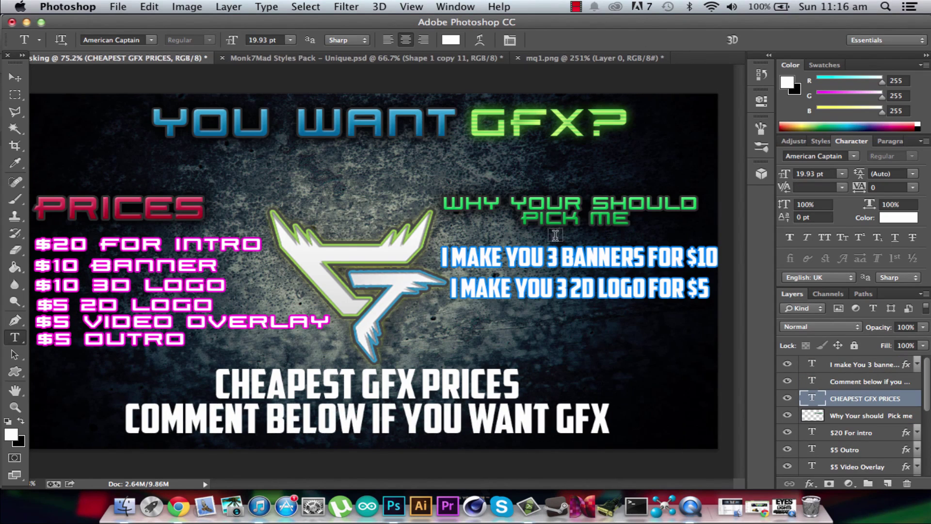
# Save the finished graphic to the Desktop as prices.psd and begin saving it again in another file format
pyautogui.click(118, 6)
pyautogui.click(144, 159)
pyautogui.press('Return')
pyautogui.press('Return')
pyautogui.click(117, 7)
pyautogui.click(143, 159)
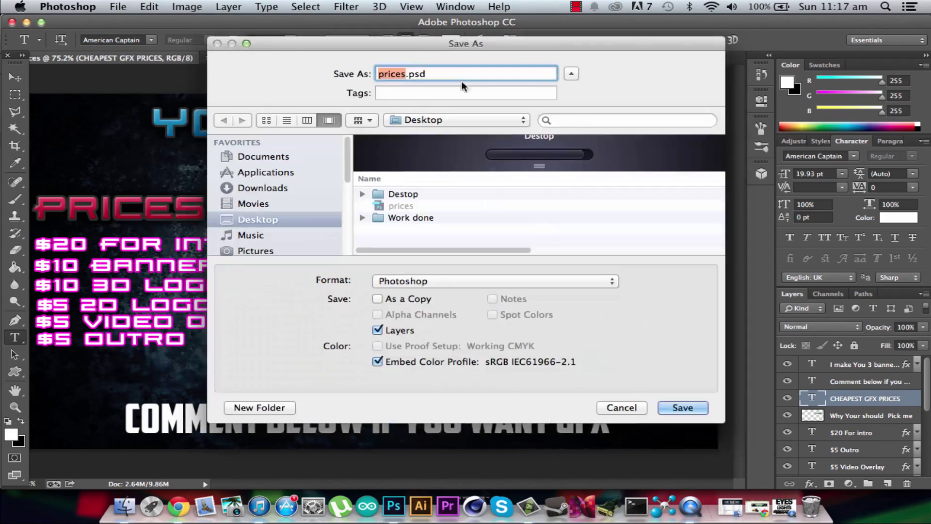
pyautogui.click(461, 282)
pyautogui.click(412, 373)
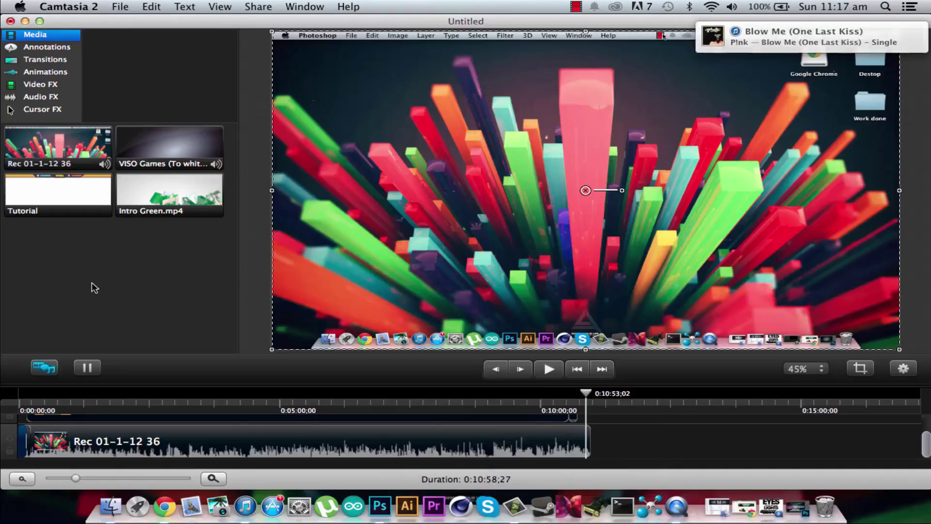
# Switch to Camtasia, place the prices image directly after the Rec 01-1-12 36 clip and check the timeline from its start
pyautogui.moveTo(58, 241); pyautogui.dragTo(606, 444)
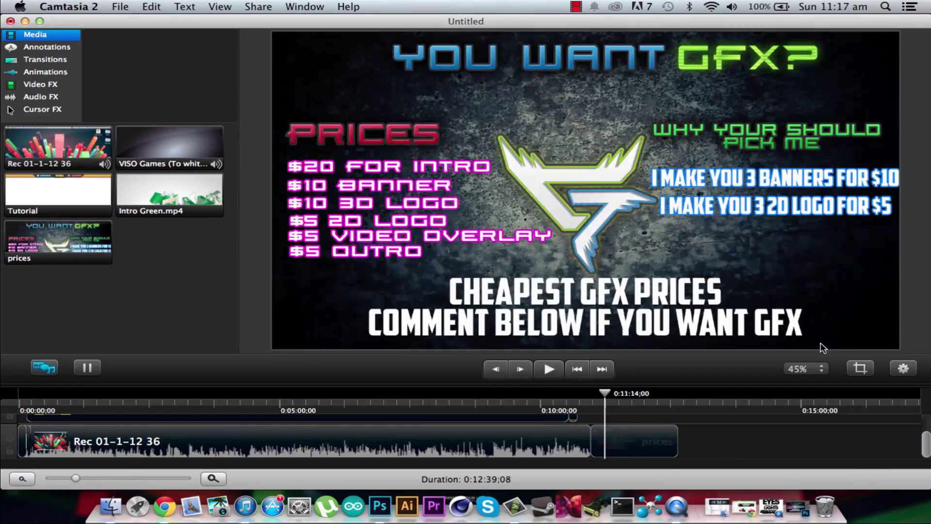
pyautogui.moveTo(610, 394); pyautogui.dragTo(20, 394)
pyautogui.press('space')
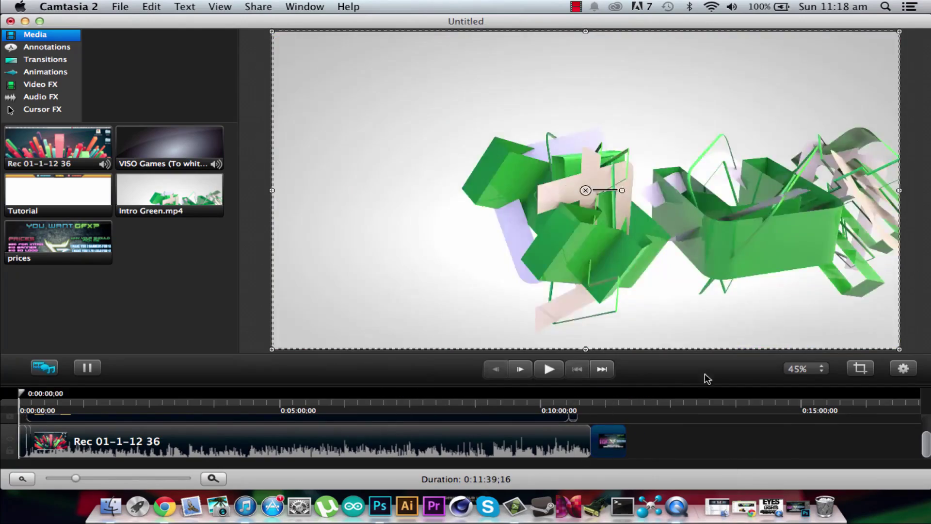
pyautogui.click(603, 404)
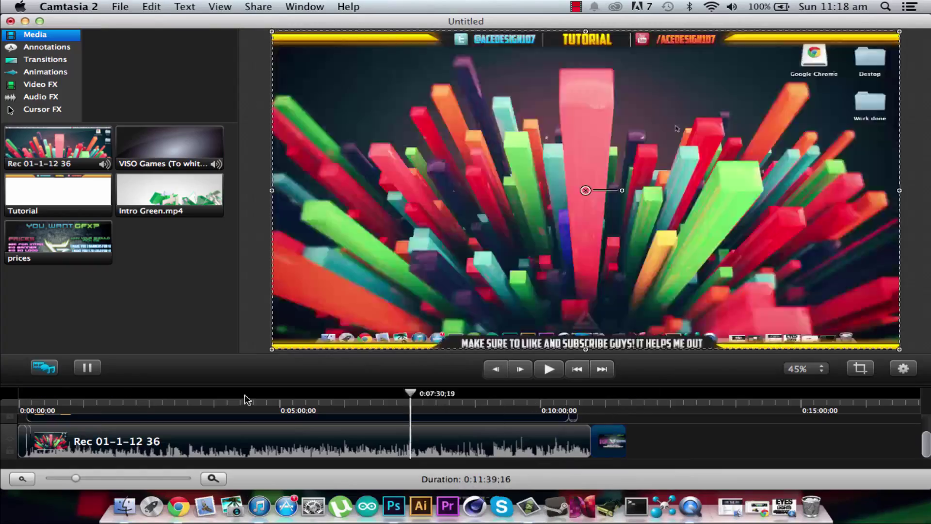
pyautogui.click(605, 393)
# Import END Slide Template.psd from the ENDING template folder and place it on the timeline after the prices clip
pyautogui.press('super+i')
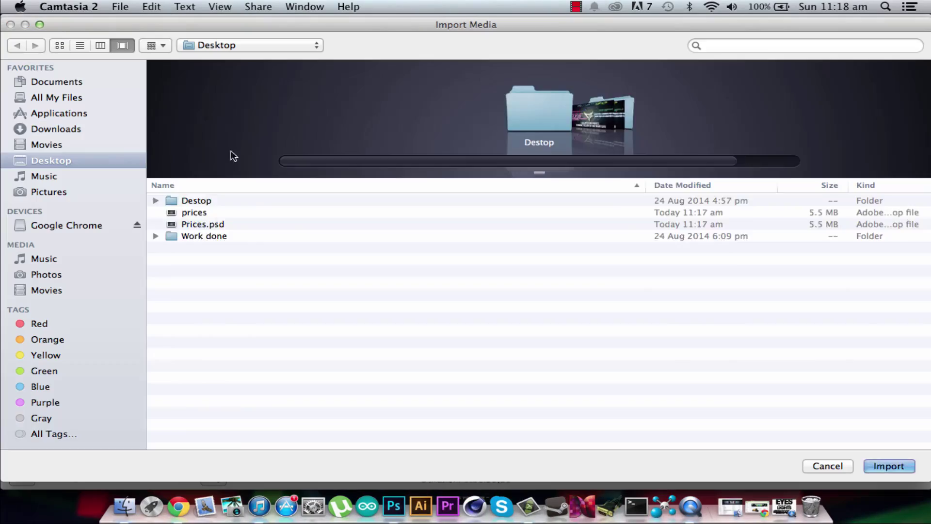
pyautogui.click(155, 199)
pyautogui.scroll(-10, 186, 213)
pyautogui.click(182, 213)
pyautogui.click(186, 214)
pyautogui.click(186, 371)
pyautogui.click(186, 279)
pyautogui.click(216, 290)
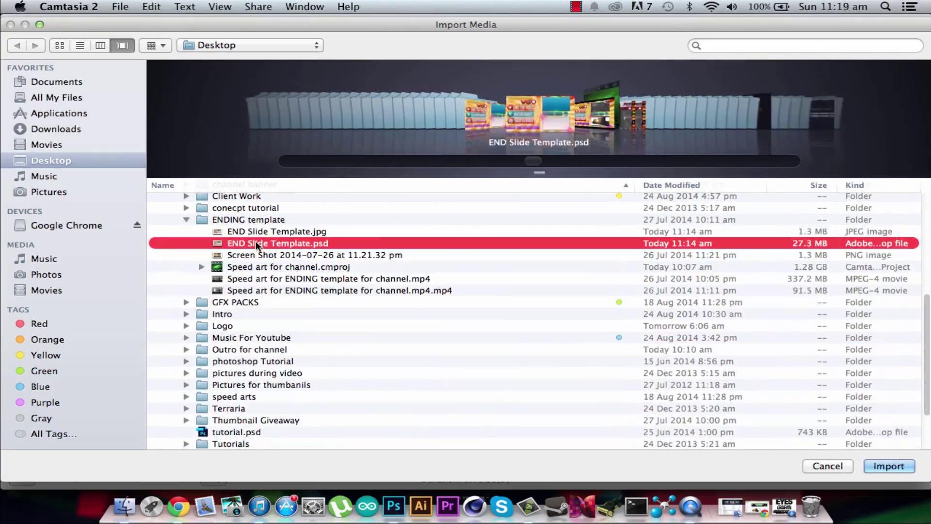
pyautogui.doubleClick(255, 240)
pyautogui.moveTo(169, 240); pyautogui.dragTo(635, 439)
# Import the FINAL RENDER clip, layer it over the end slide and scale it down into the lower white-bordered frame
pyautogui.press('super+i')
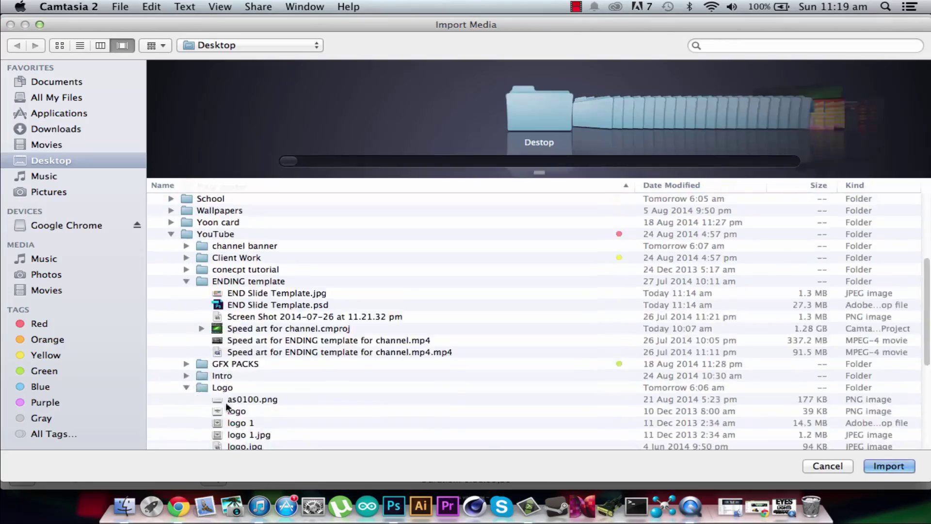
pyautogui.scroll(-5, 466, 291)
pyautogui.click(270, 246)
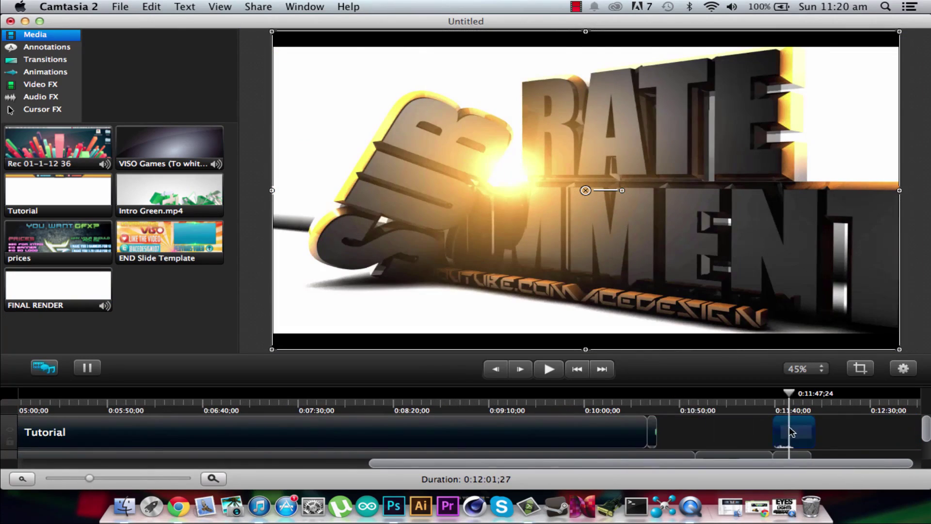
pyautogui.moveTo(795, 422)
pyautogui.mouseDown()
pyautogui.moveTo(805, 420)
pyautogui.moveTo(801, 439)
pyautogui.mouseUp()
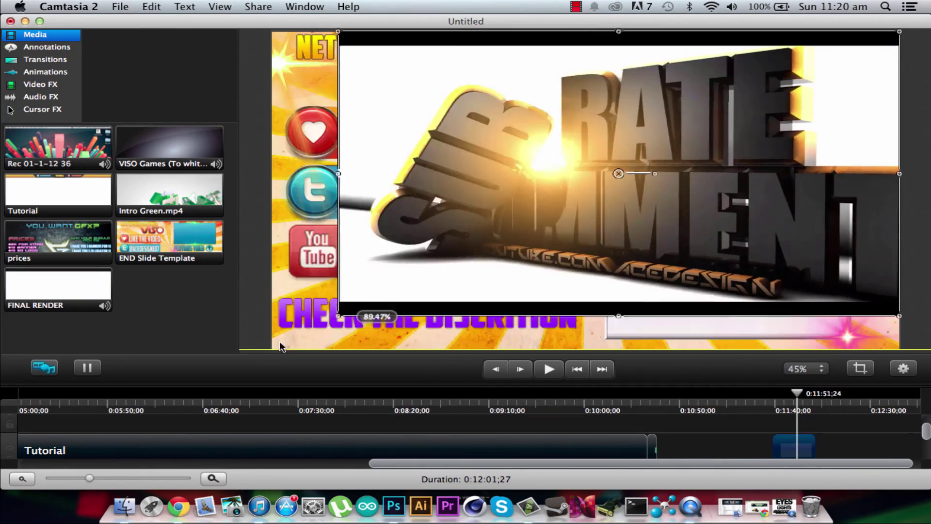
pyautogui.click(804, 400)
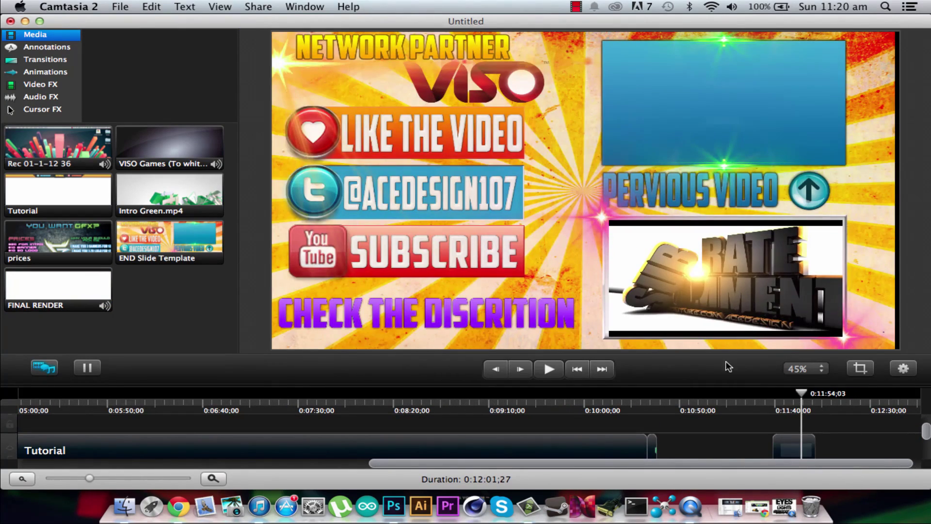
# Browse the media to import and select Type 1.jpg in the Files folder of Minecraft Banner Speed Art
pyautogui.click(120, 7)
pyautogui.click(160, 138)
pyautogui.scroll(-10, 225, 311)
pyautogui.click(185, 343)
pyautogui.click(201, 401)
pyautogui.click(291, 413)
pyautogui.scroll(-8, 454, 327)
pyautogui.click(284, 309)
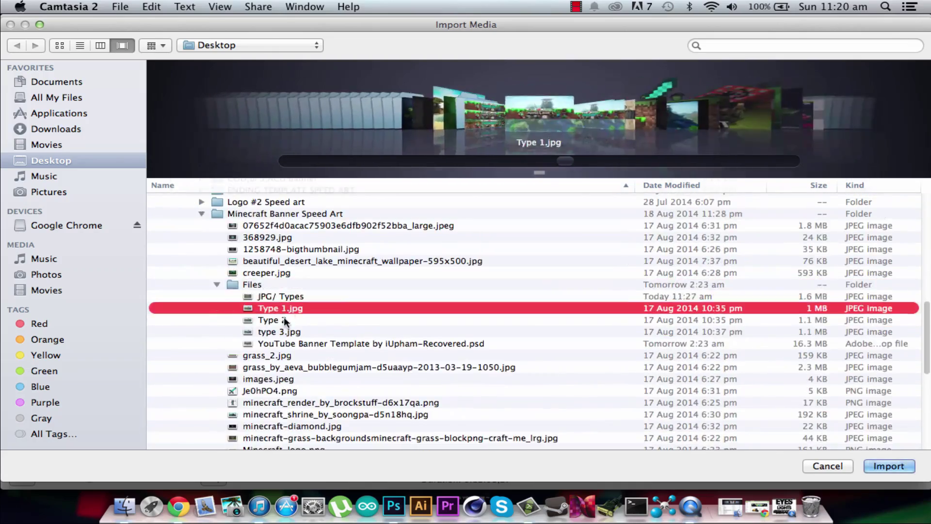